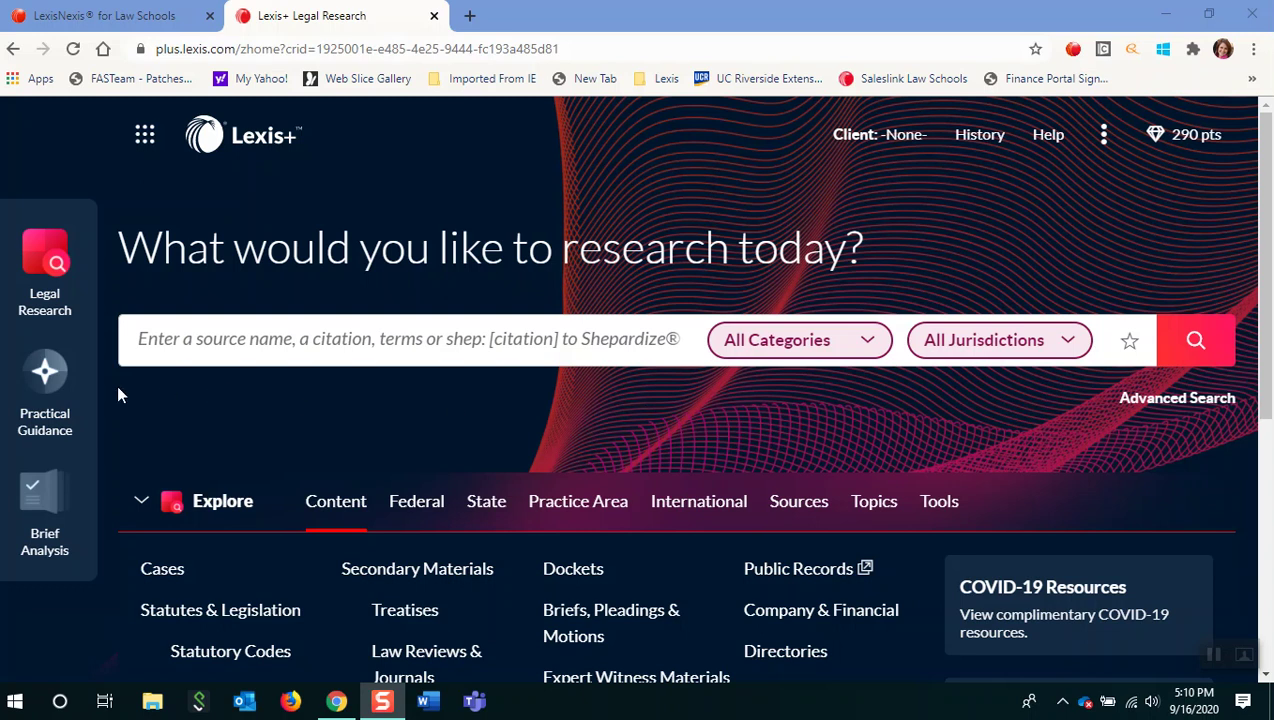
# Rerun the recent 'attorney client privilege according to the Upjohn case' query for 4,910 case results
pyautogui.moveTo(40, 520)
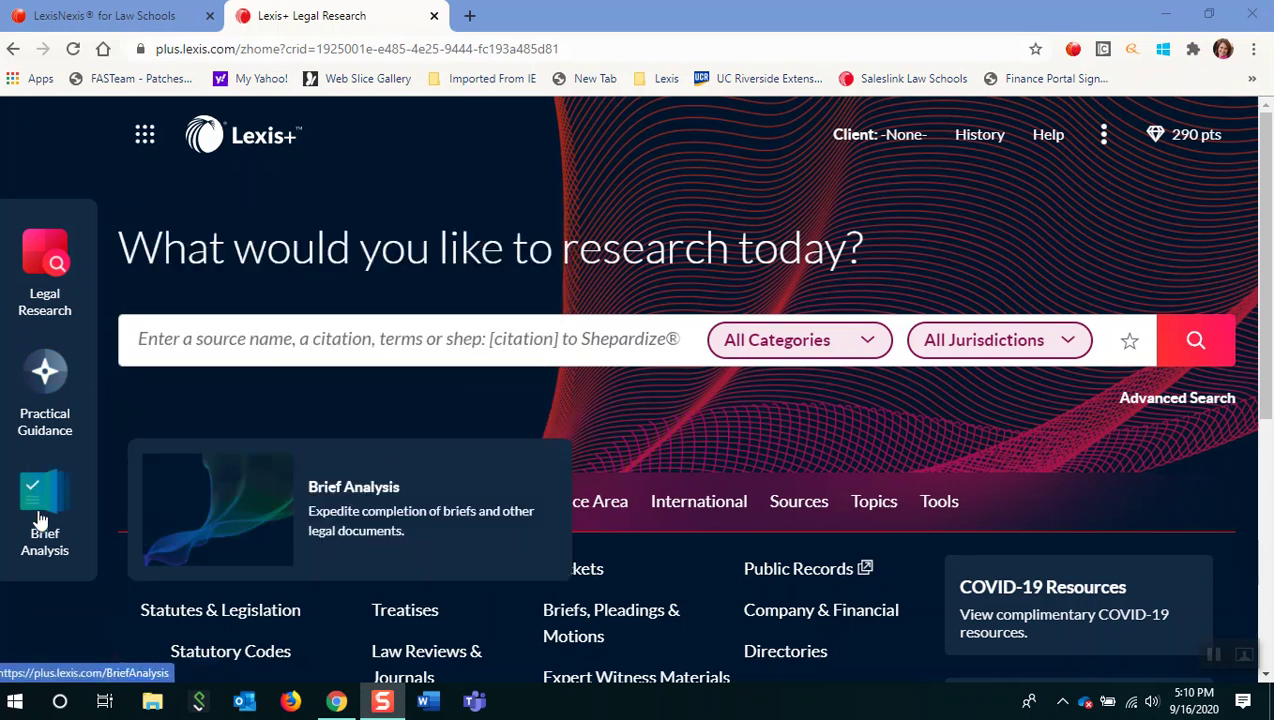
pyautogui.moveTo(42, 268)
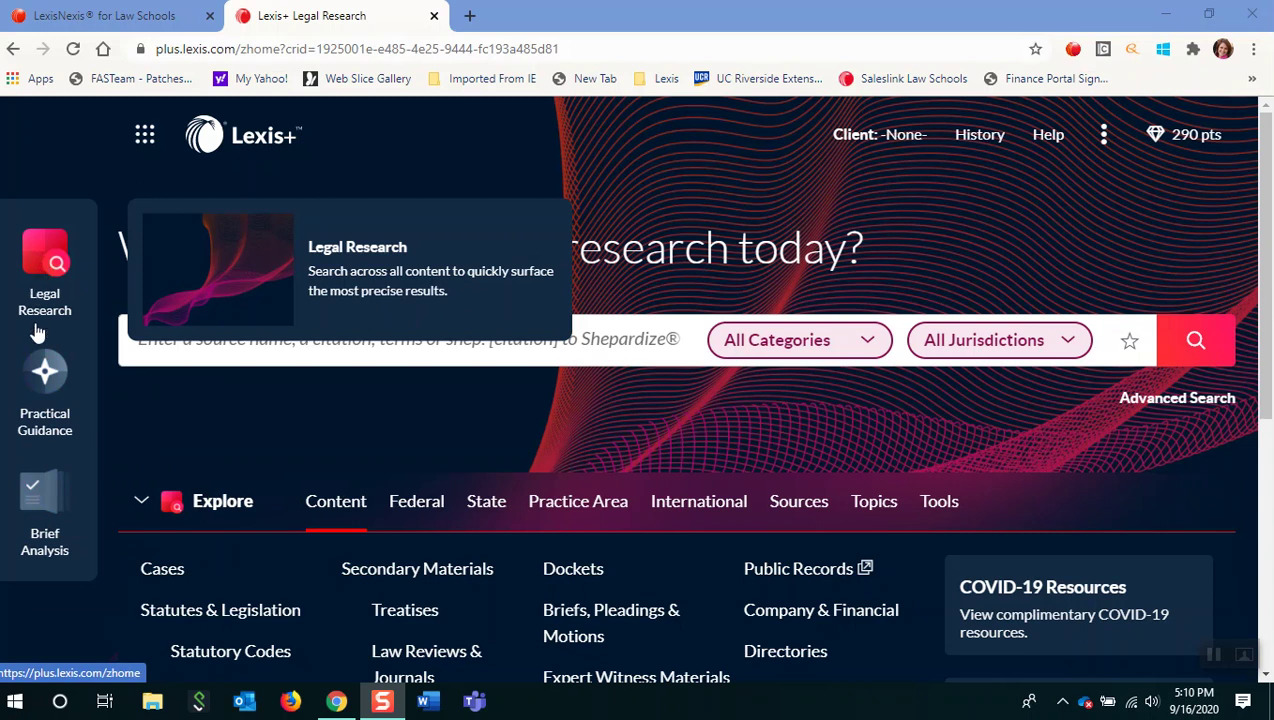
pyautogui.moveTo(48, 388)
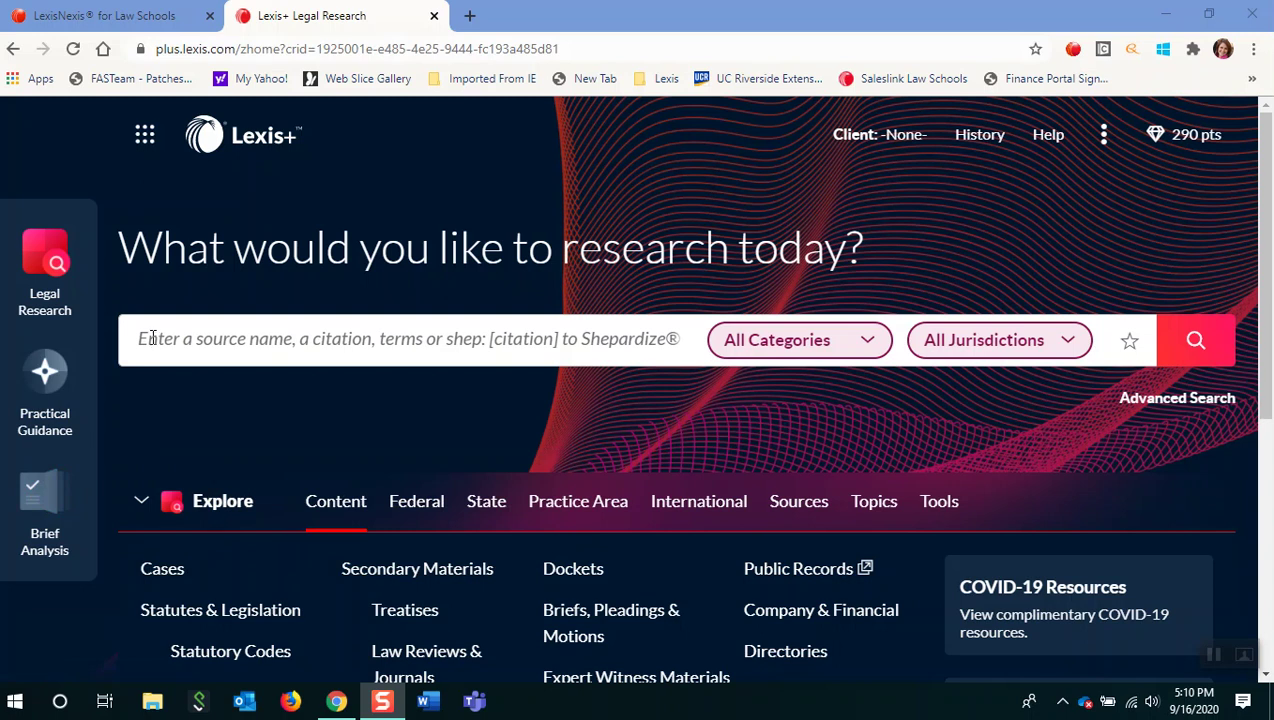
pyautogui.click(152, 338)
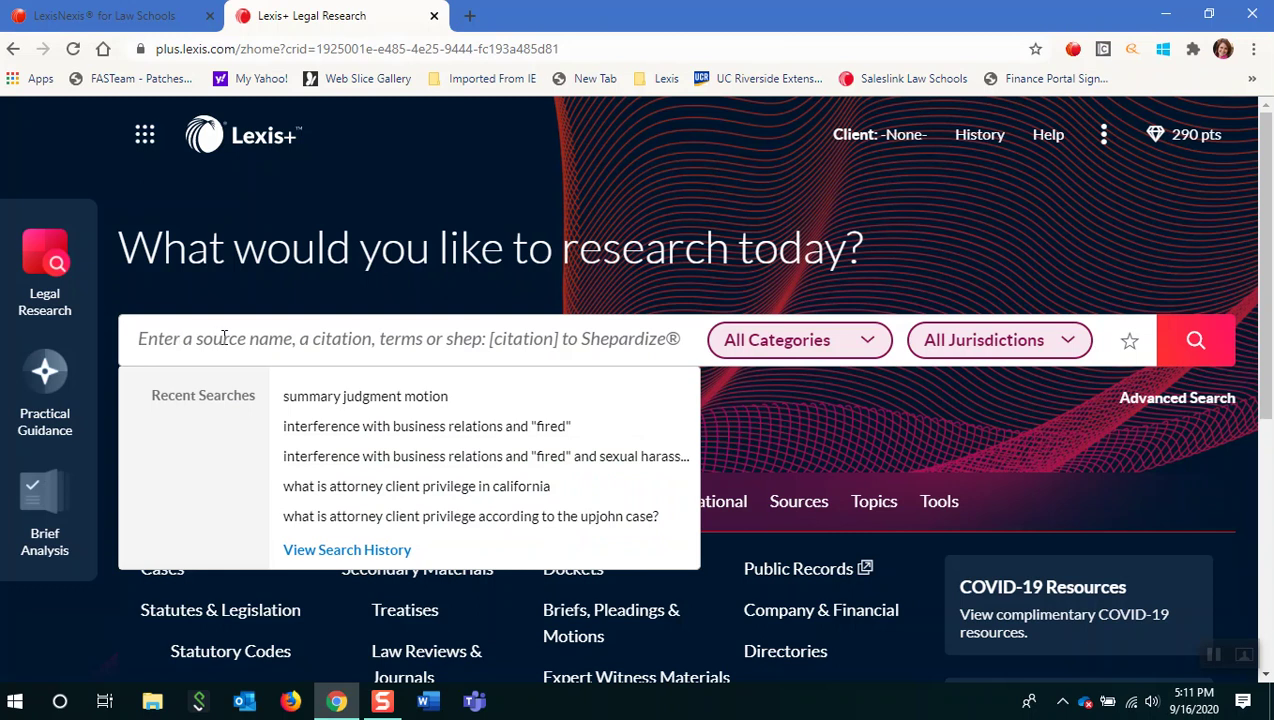
pyautogui.click(330, 518)
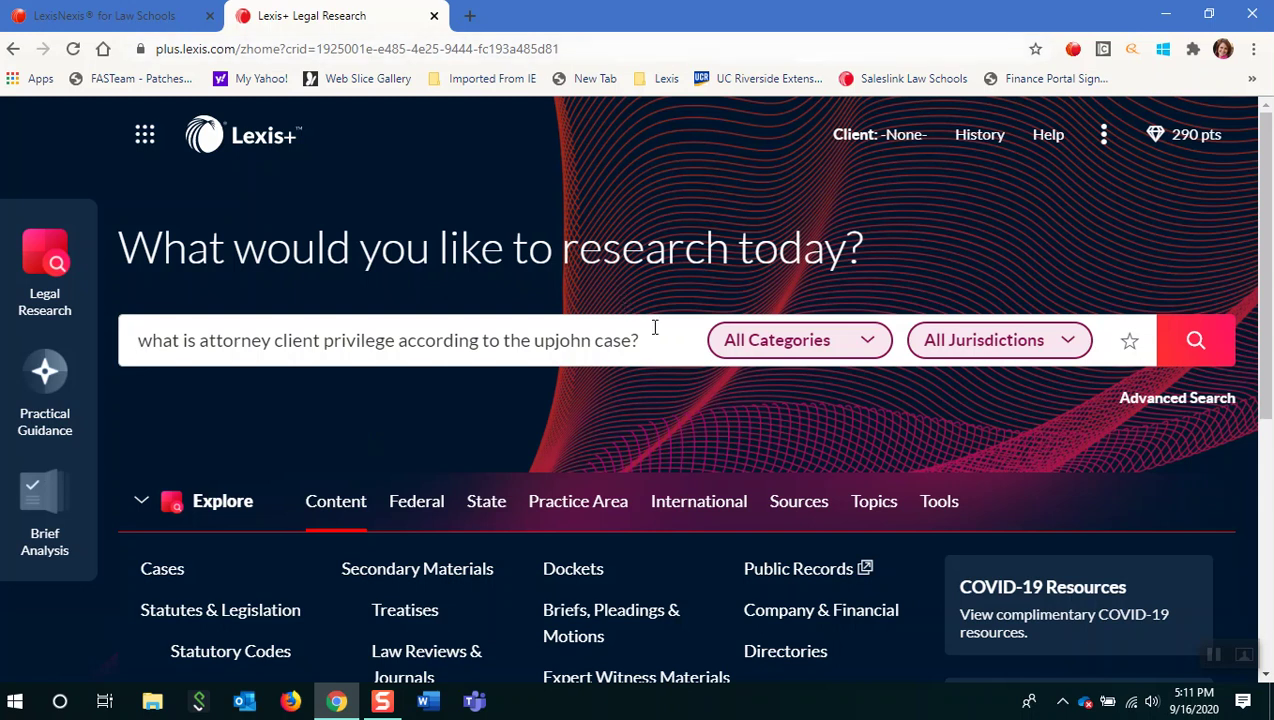
pyautogui.click(1181, 345)
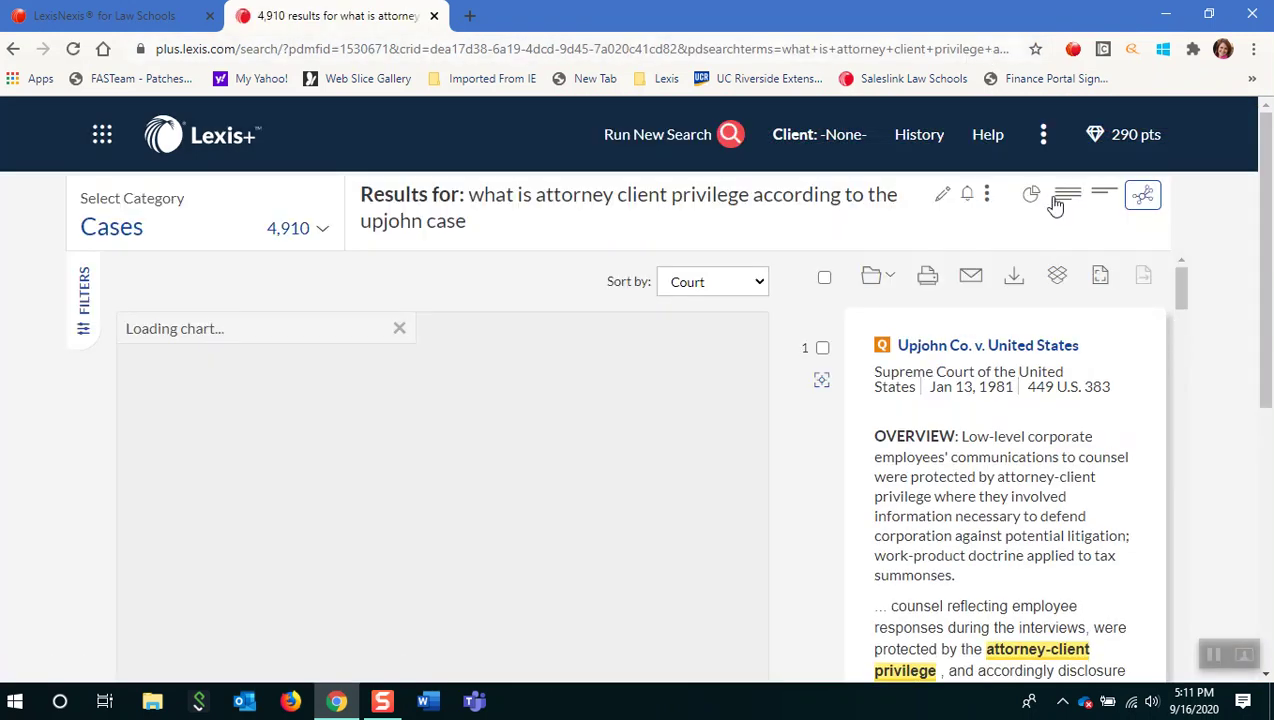
# Switch the Upjohn results from the chart to list view and highlight the top Upjohn excerpt
pyautogui.click(1033, 195)
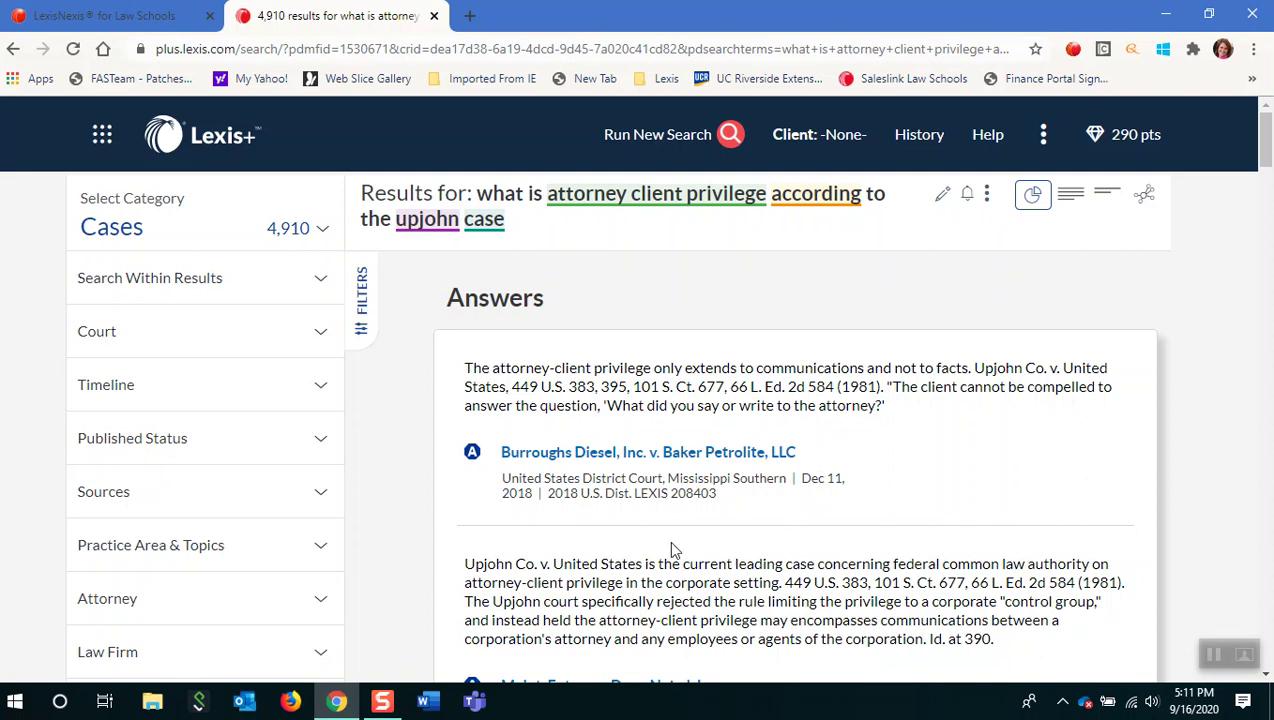
pyautogui.scroll(-1, 460, 538)
pyautogui.scroll(-2, 458, 538)
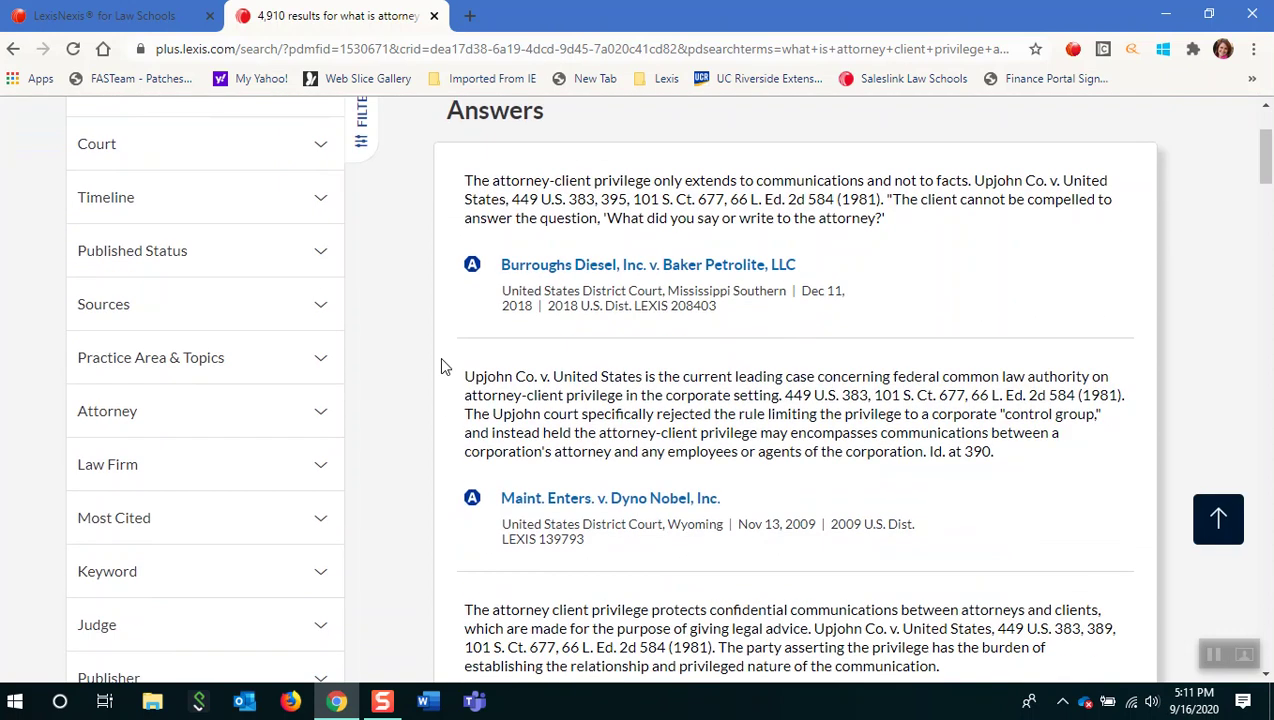
pyautogui.moveTo(460, 378); pyautogui.dragTo(1060, 441)
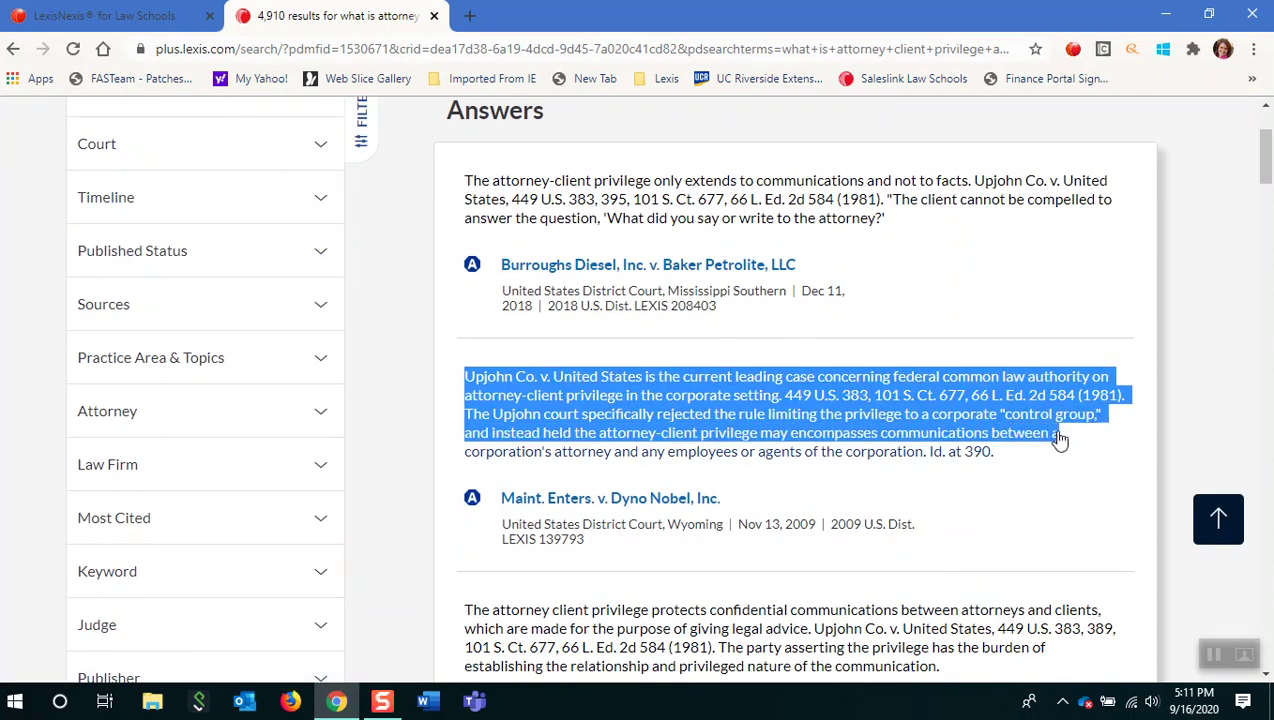
pyautogui.click(1045, 500)
# Highlight the Answers passage on confidential attorney-client communications, then return to the top
pyautogui.scroll(-3, 1045, 495)
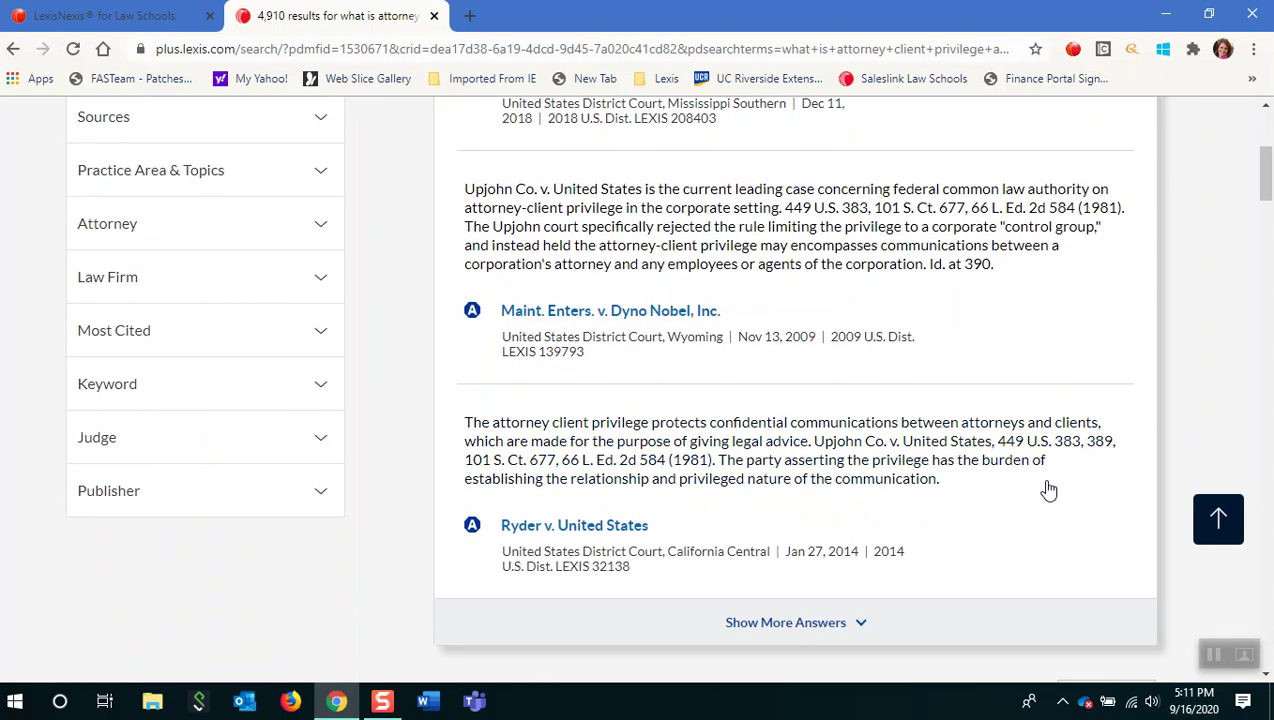
pyautogui.moveTo(462, 329); pyautogui.dragTo(961, 393)
pyautogui.click(954, 420)
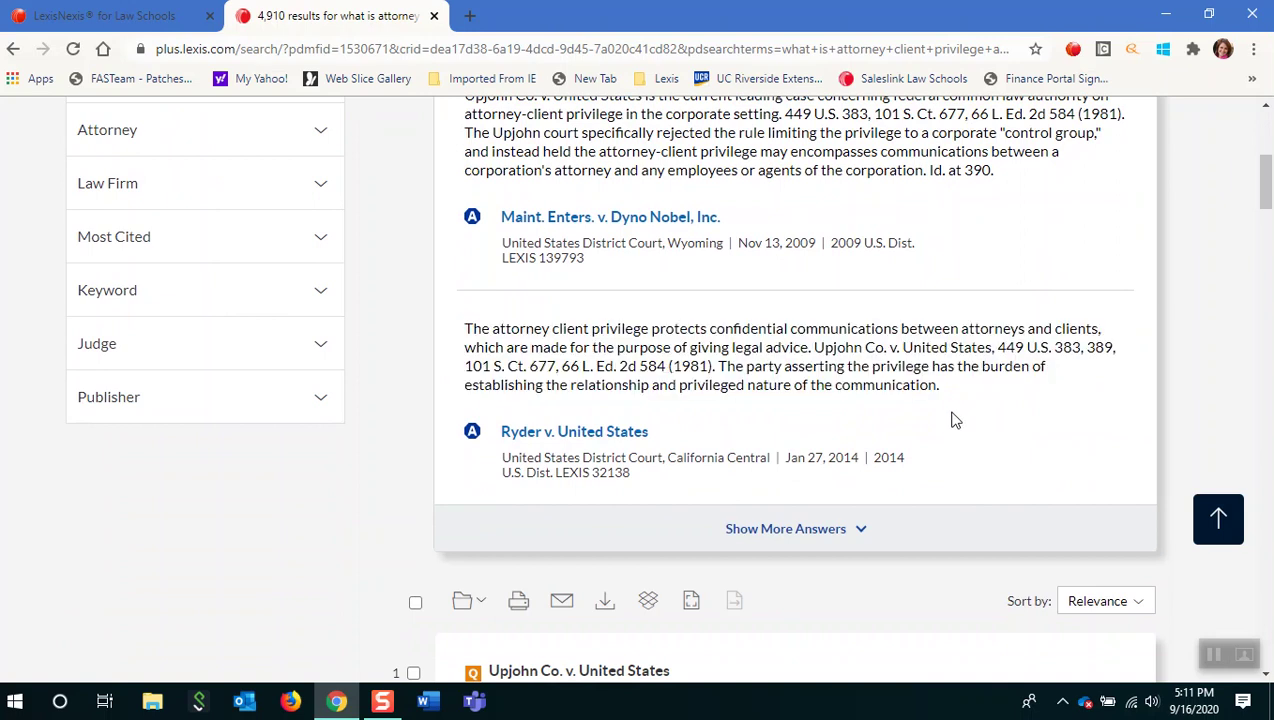
pyautogui.scroll(5, 740, 415)
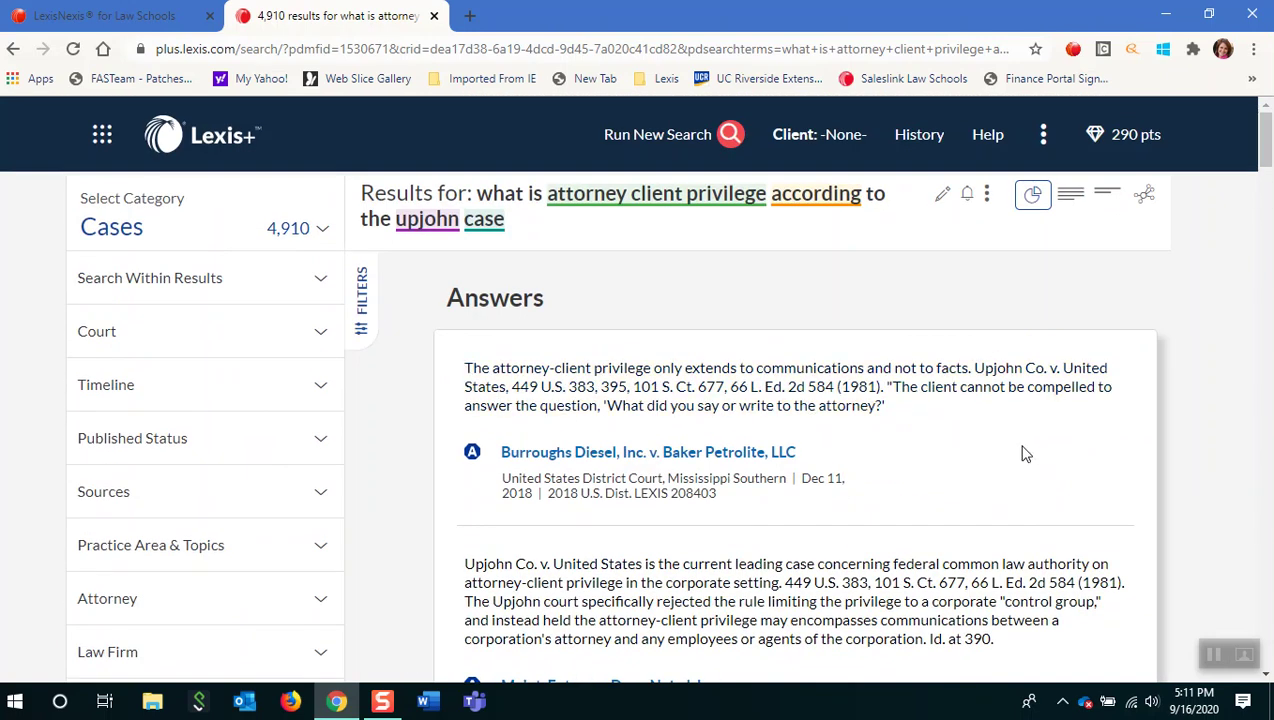
# Edit the query to 'what is attorney client privilege in california' and rerun it
pyautogui.click(945, 199)
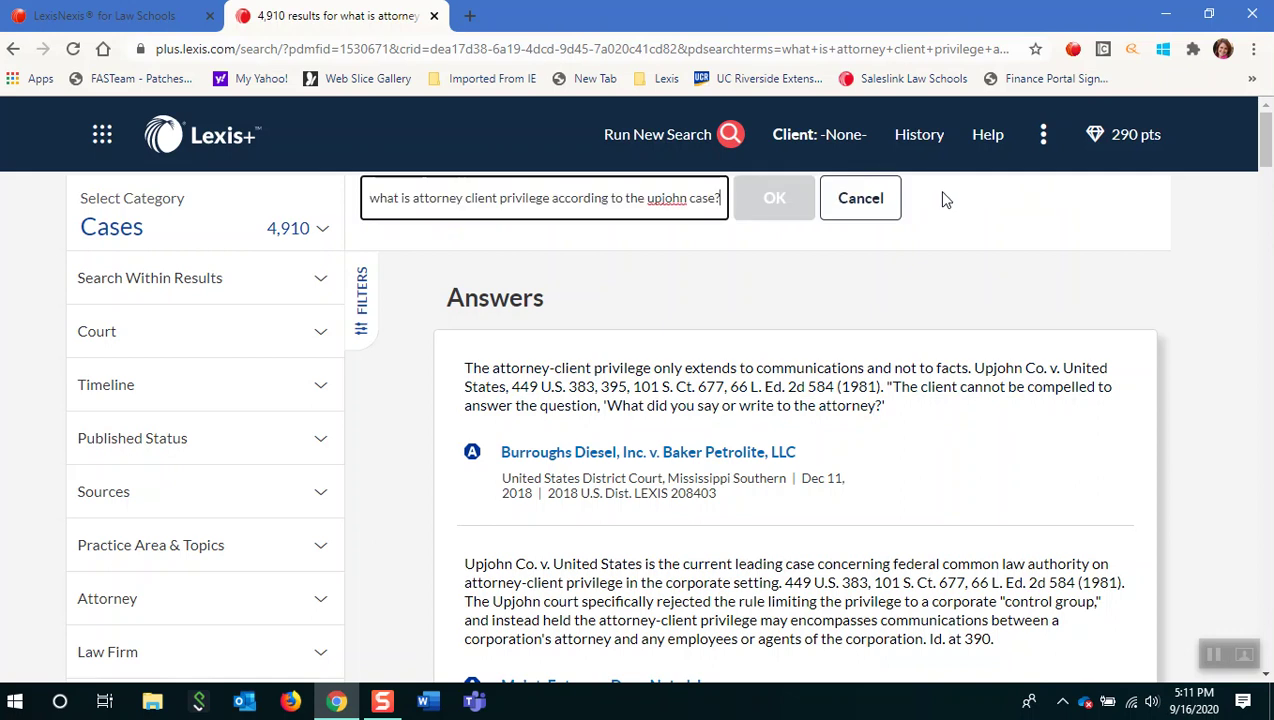
pyautogui.moveTo(724, 197); pyautogui.dragTo(553, 200)
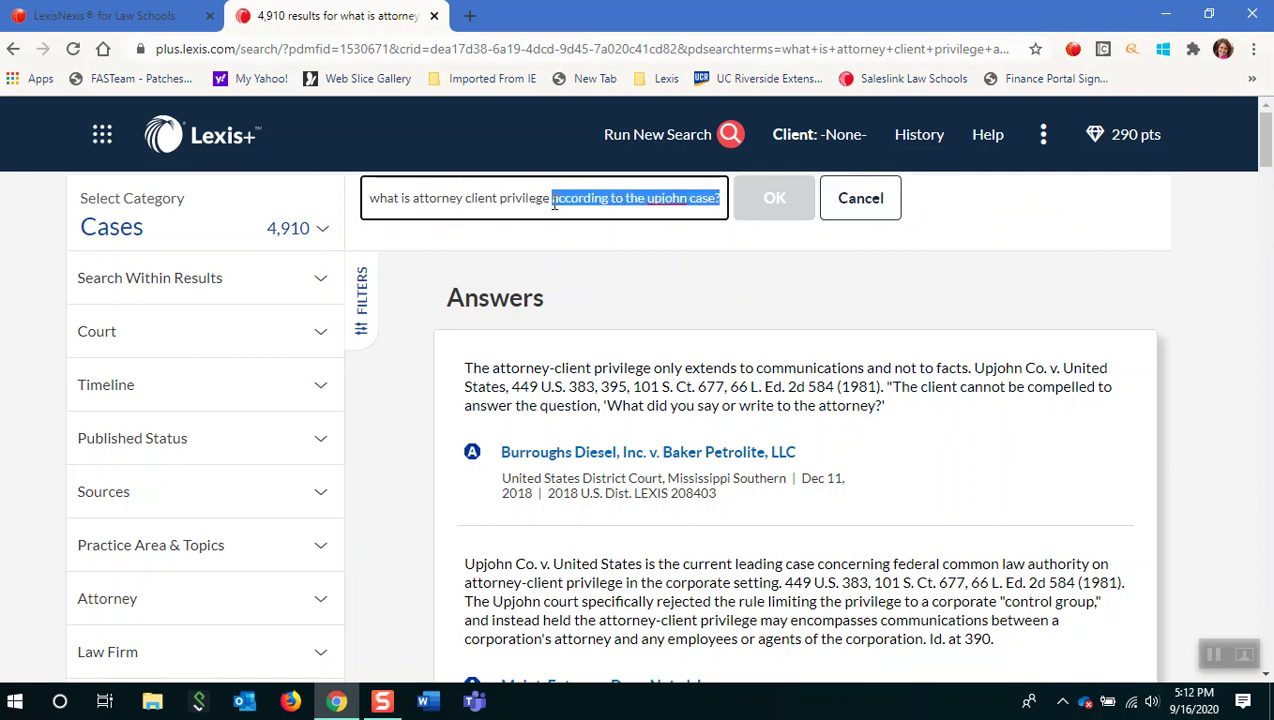
pyautogui.press('BackSpace')
pyautogui.write('in california')
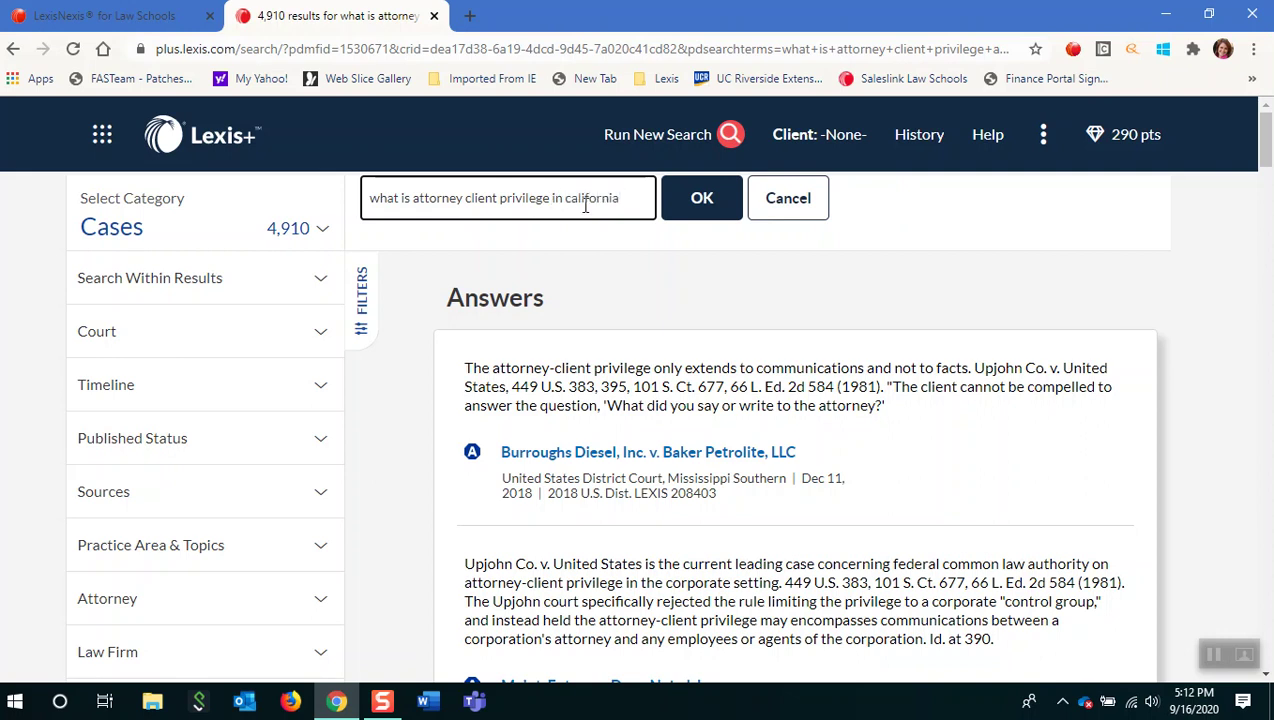
pyautogui.click(699, 202)
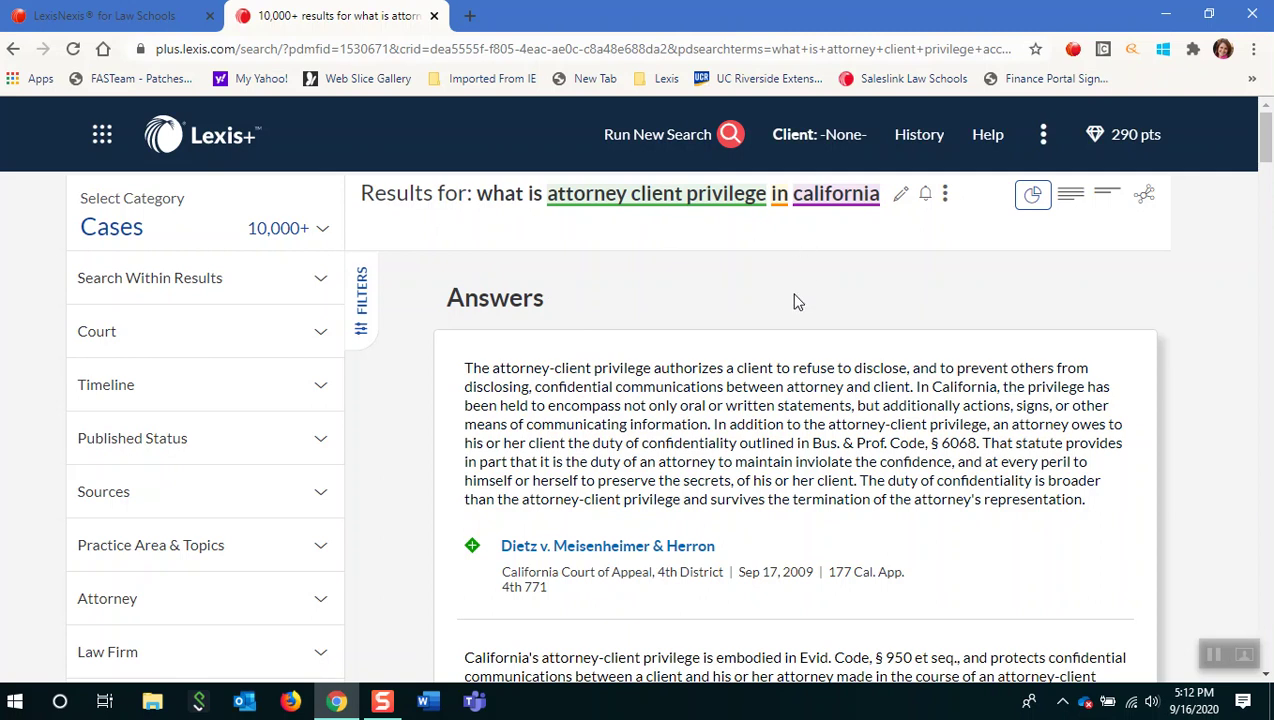
# Highlight the California answer paragraphs, including the one on Evid. Code § 950
pyautogui.scroll(-1, 793, 300)
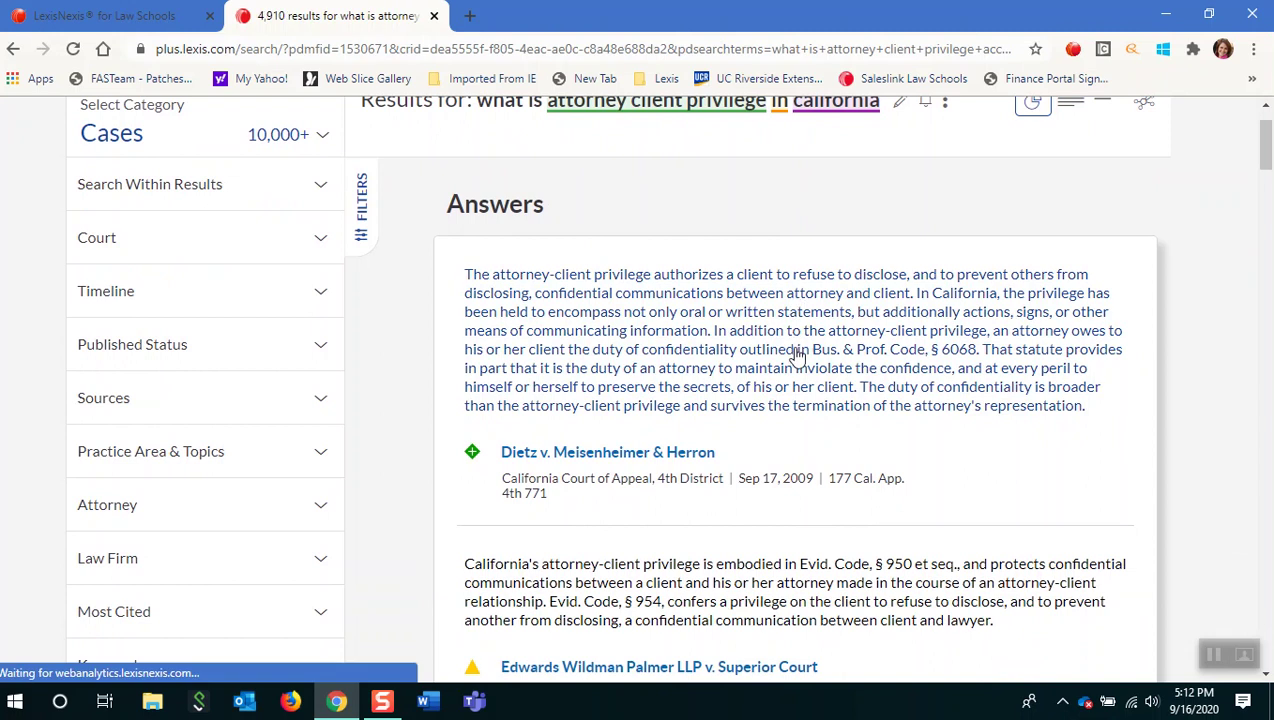
pyautogui.moveTo(463, 274); pyautogui.dragTo(421, 270)
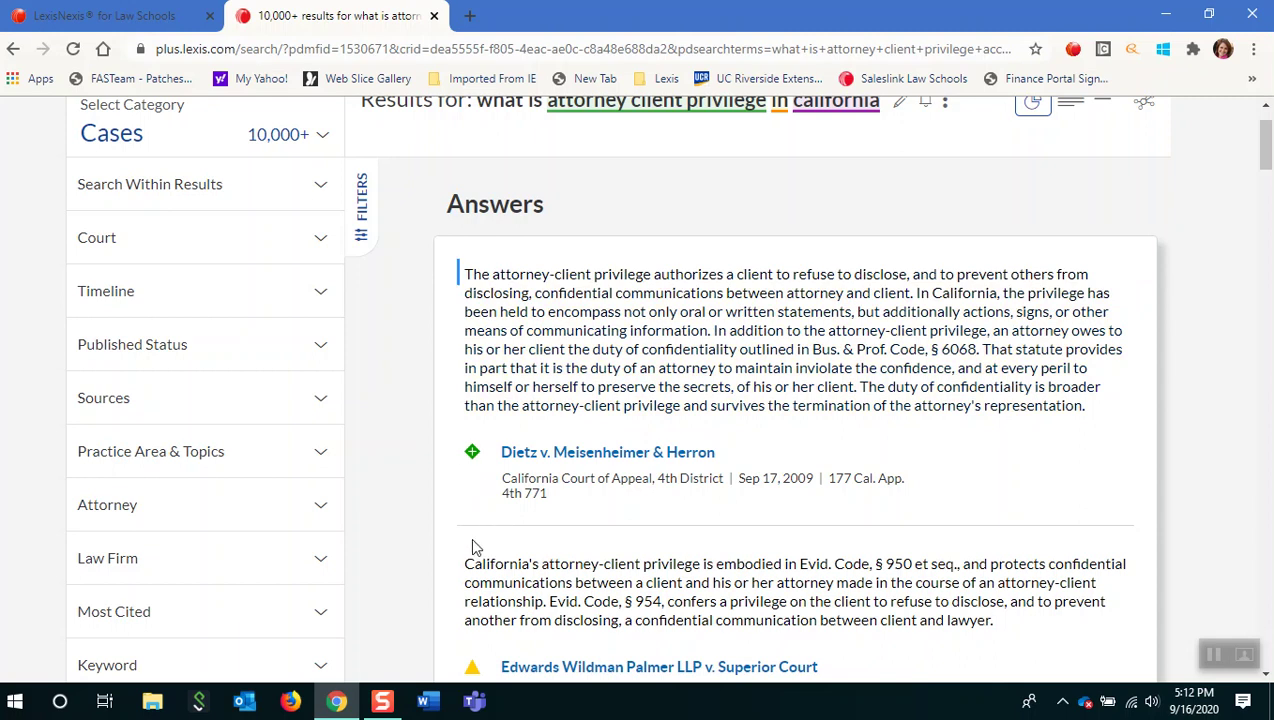
pyautogui.moveTo(474, 566); pyautogui.dragTo(1015, 612)
# Open Edwards Wildman Palmer v. Superior Court, review it, and return to the home page
pyautogui.click(1041, 626)
pyautogui.scroll(1, 365, 362)
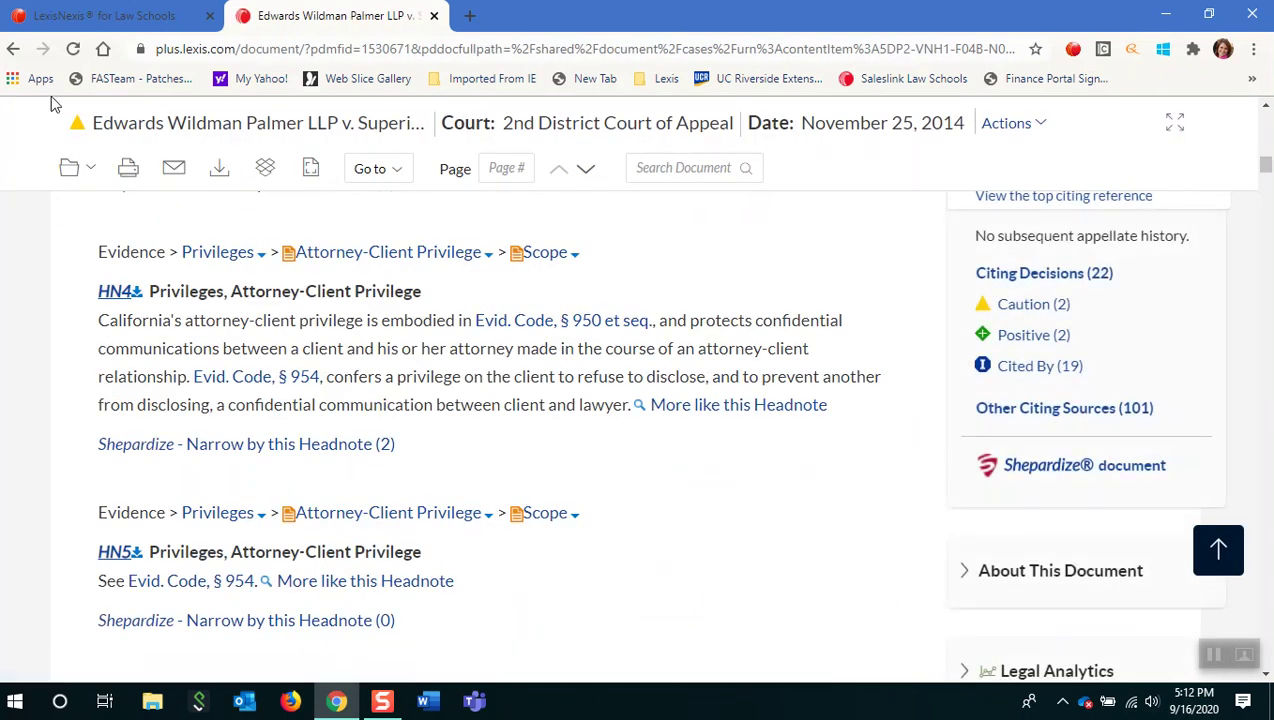
pyautogui.click(14, 50)
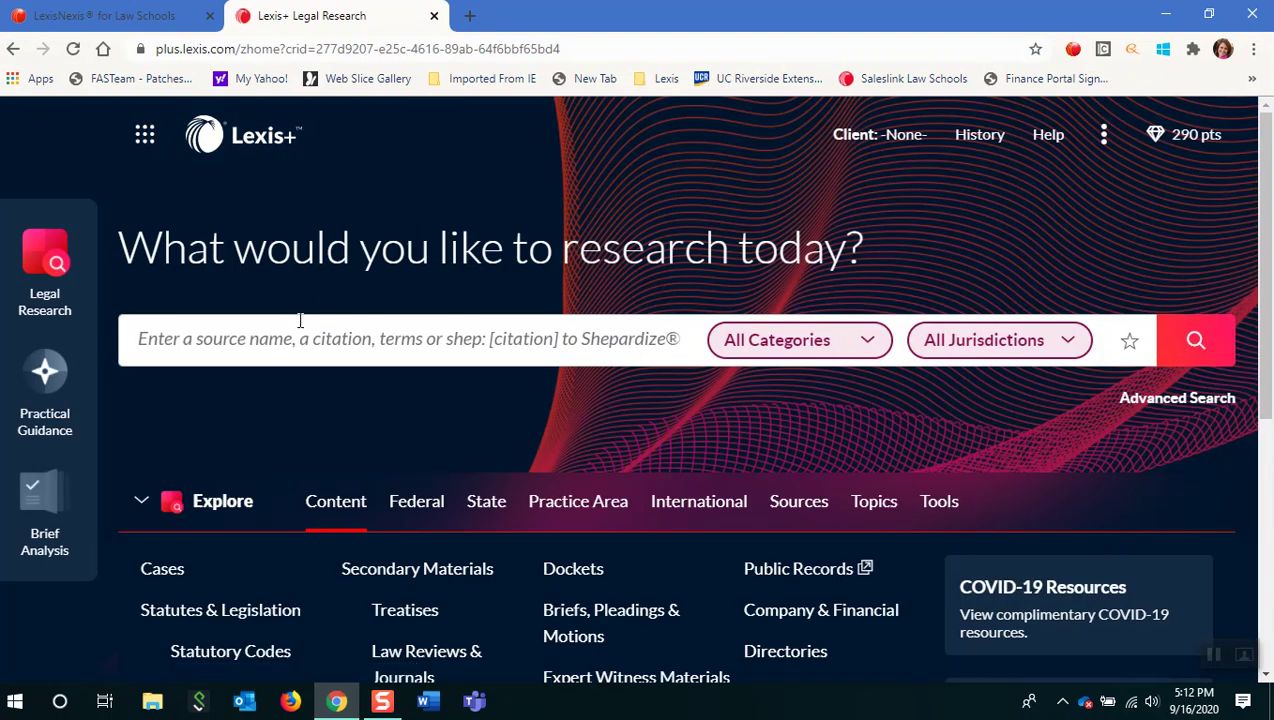
# Rerun the recent interference with business relations and "fired" and sexual harassment query for 160 cases
pyautogui.click(292, 337)
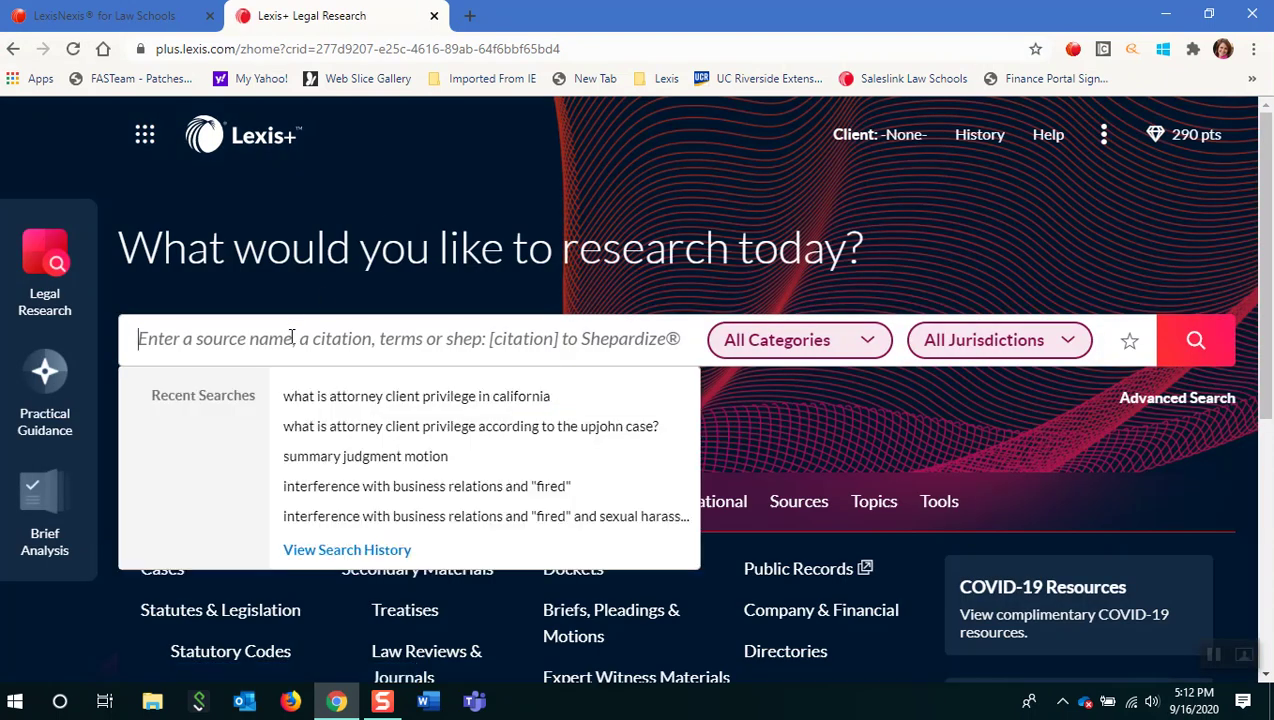
pyautogui.click(427, 517)
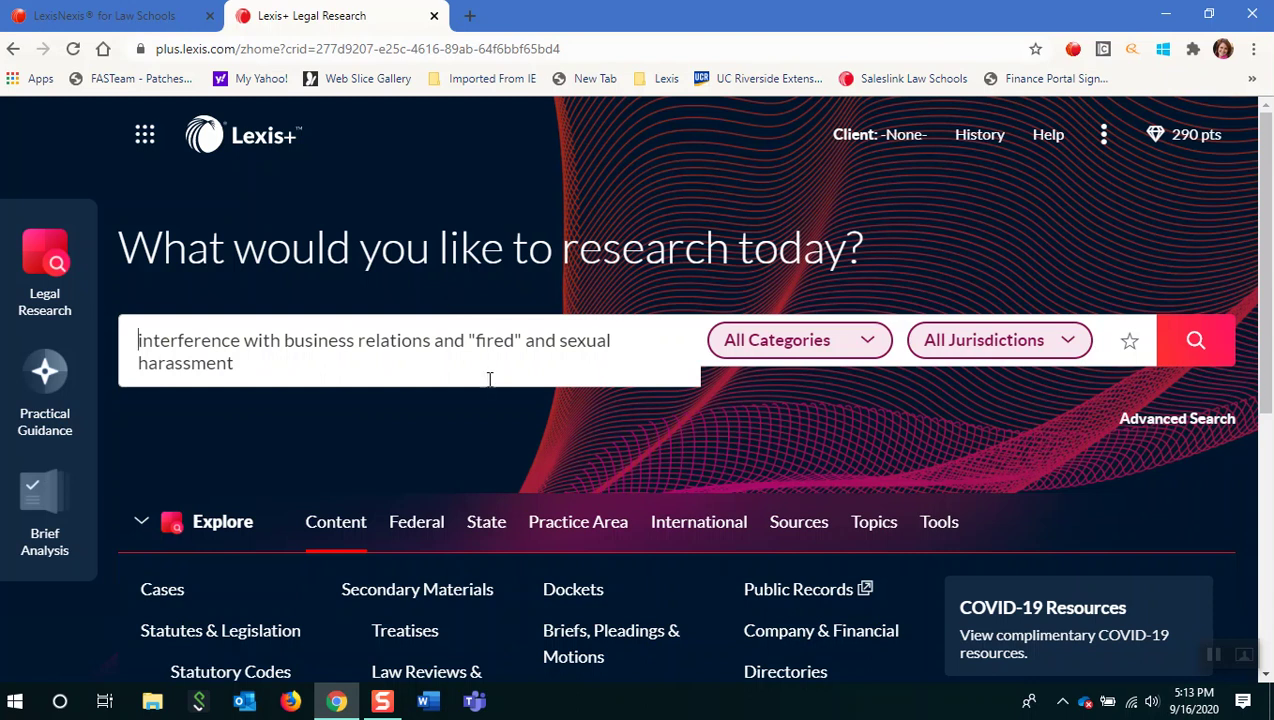
pyautogui.click(1181, 341)
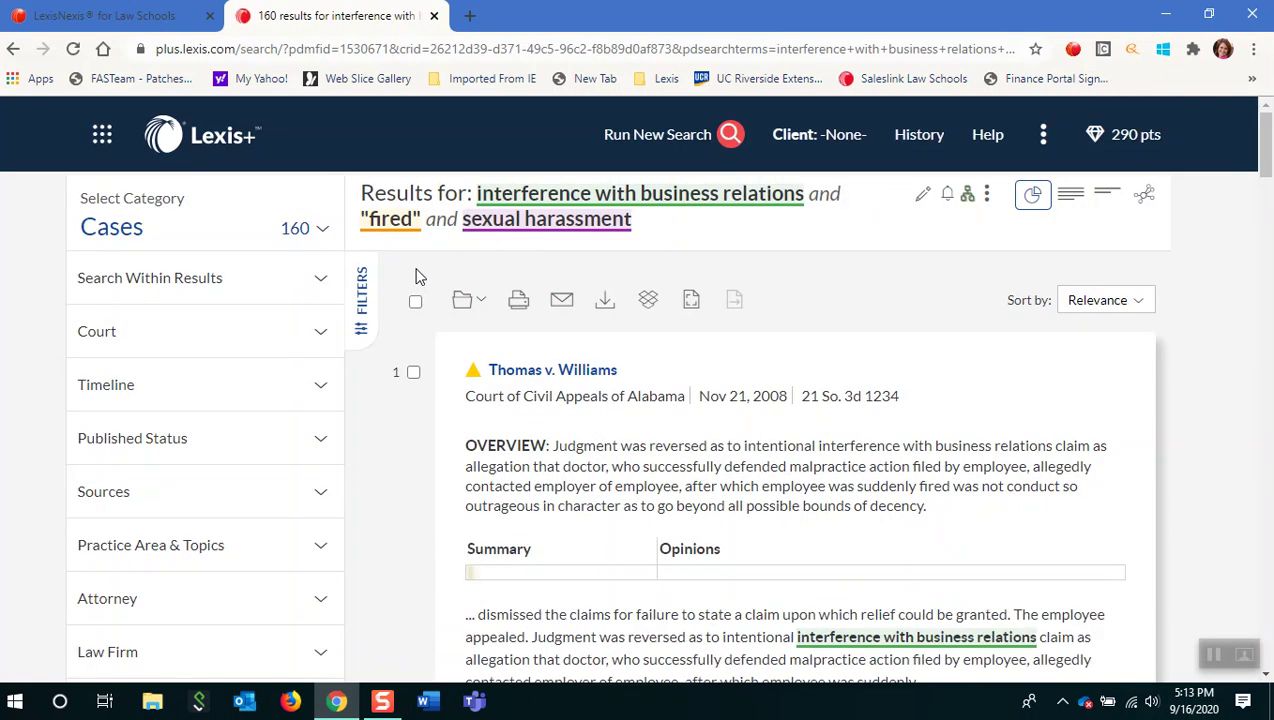
# Show the category counts: 160 Cases, 64 Statutes, 184 Secondary Materials, 289 Briefs
pyautogui.click(324, 230)
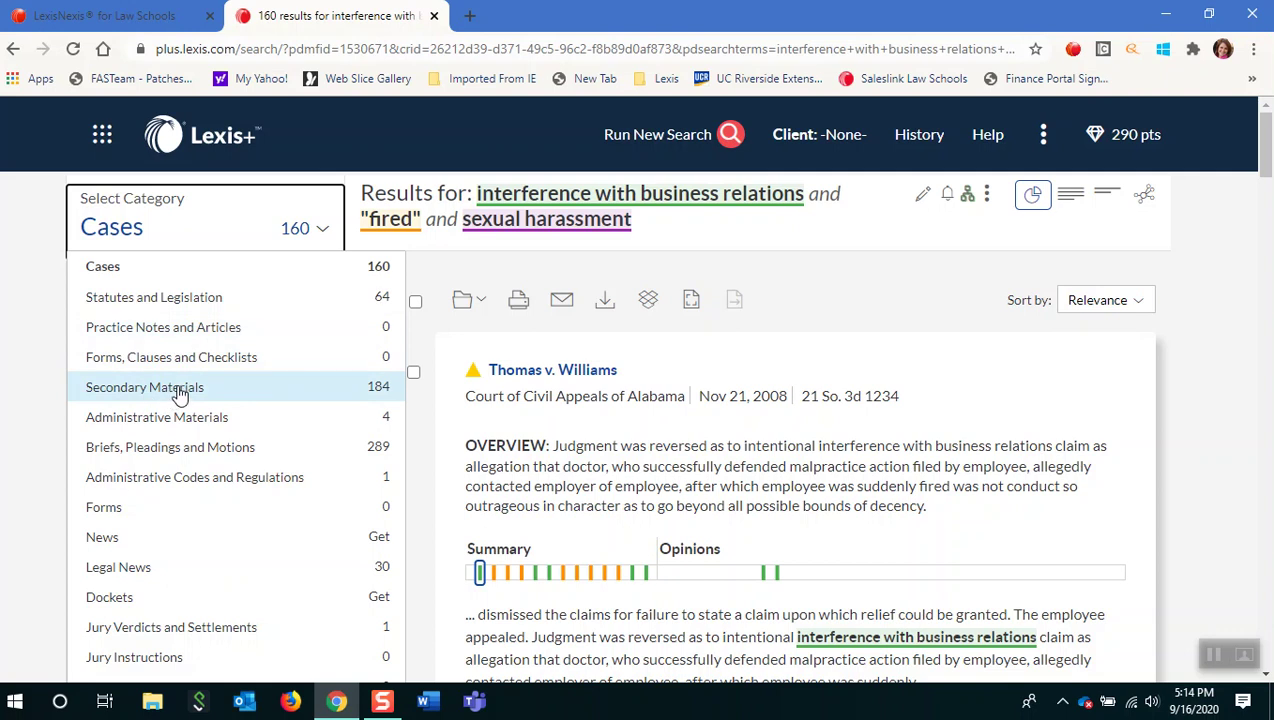
# Close the category list and scroll down to the Still v. Roberts result
pyautogui.click(427, 424)
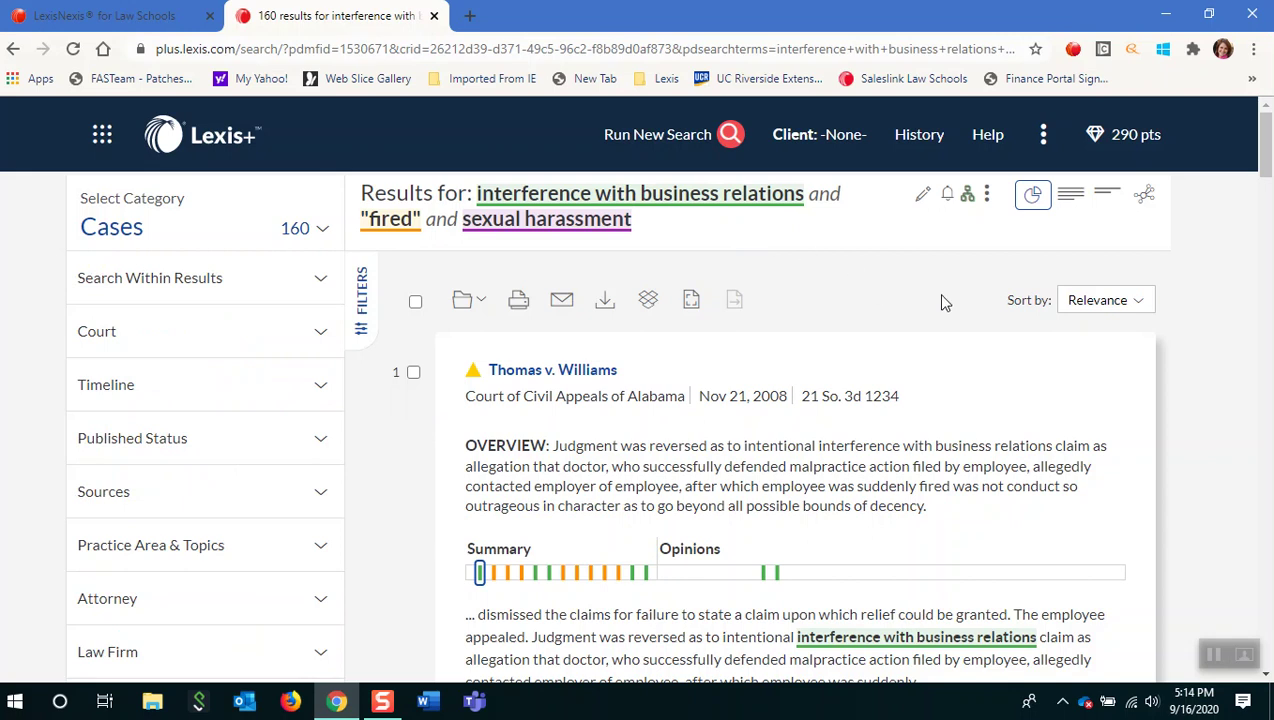
pyautogui.scroll(-3, 940, 301)
pyautogui.scroll(-5, 945, 302)
pyautogui.scroll(-2, 945, 302)
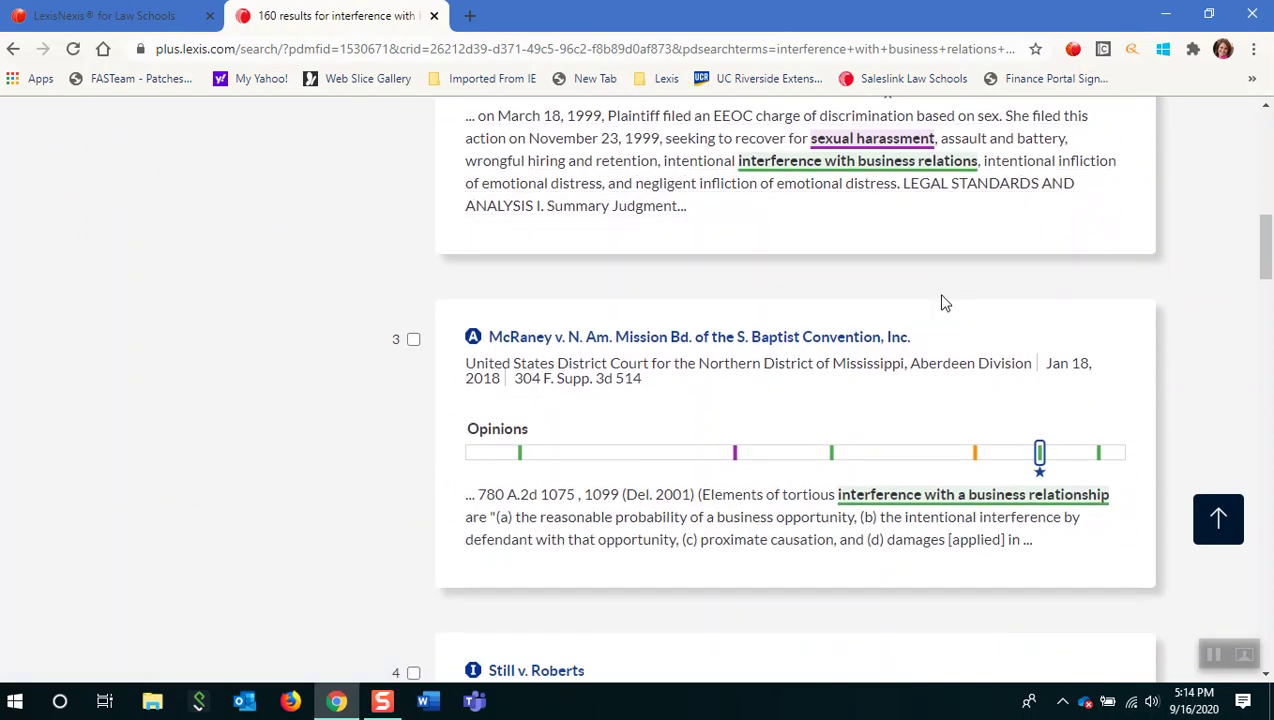
pyautogui.scroll(-4, 945, 302)
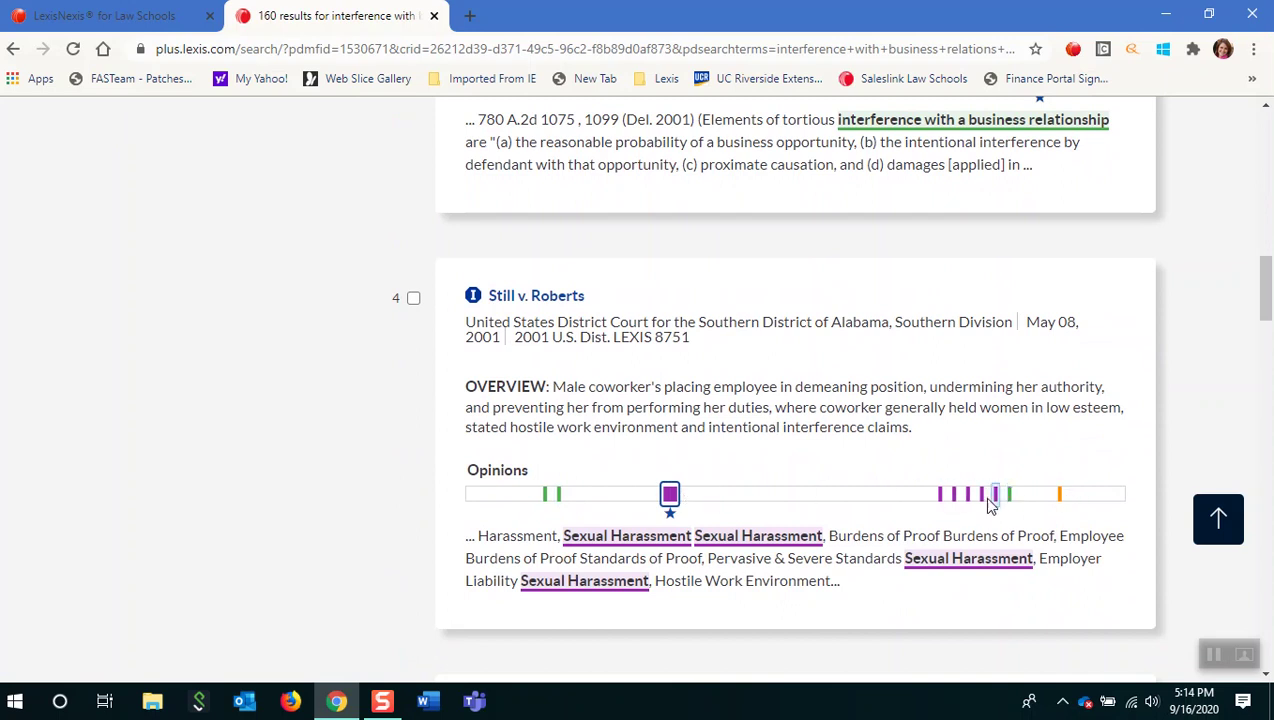
# Preview six successive matching passages on Still v. Roberts' Opinions hit bar, then scroll back up
pyautogui.click(941, 496)
pyautogui.click(955, 496)
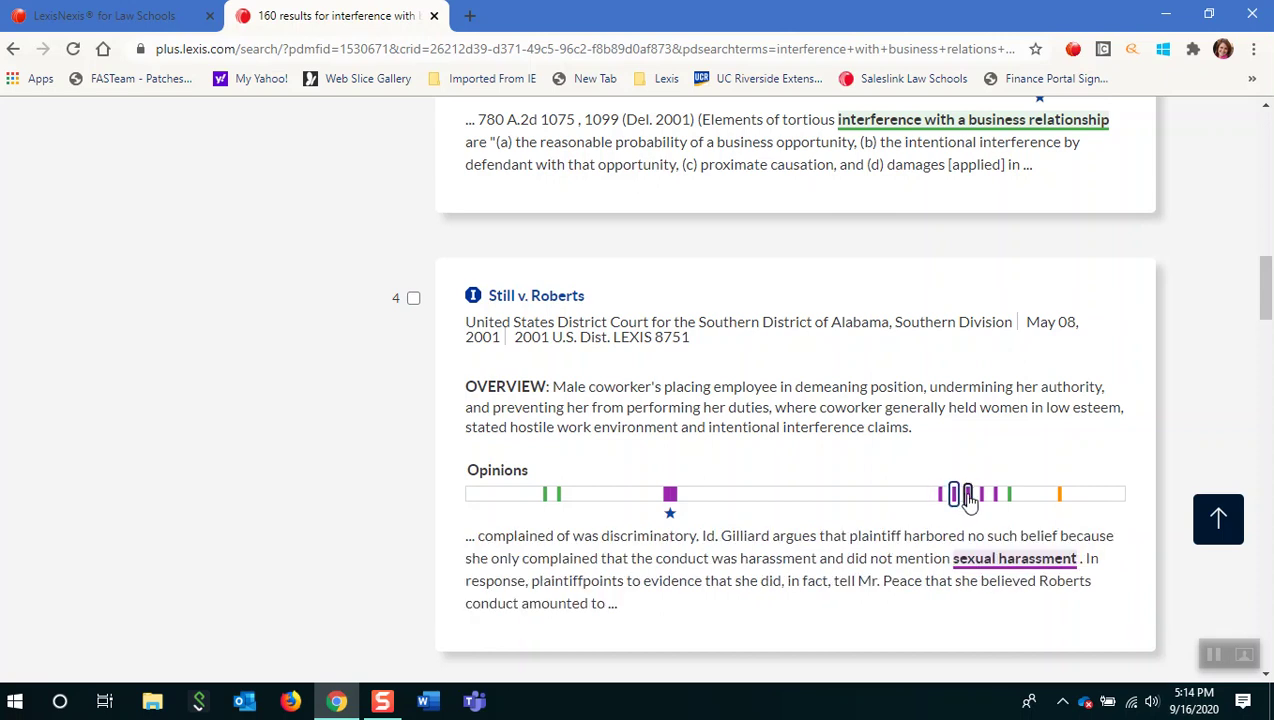
pyautogui.click(967, 496)
pyautogui.click(982, 496)
pyautogui.click(995, 496)
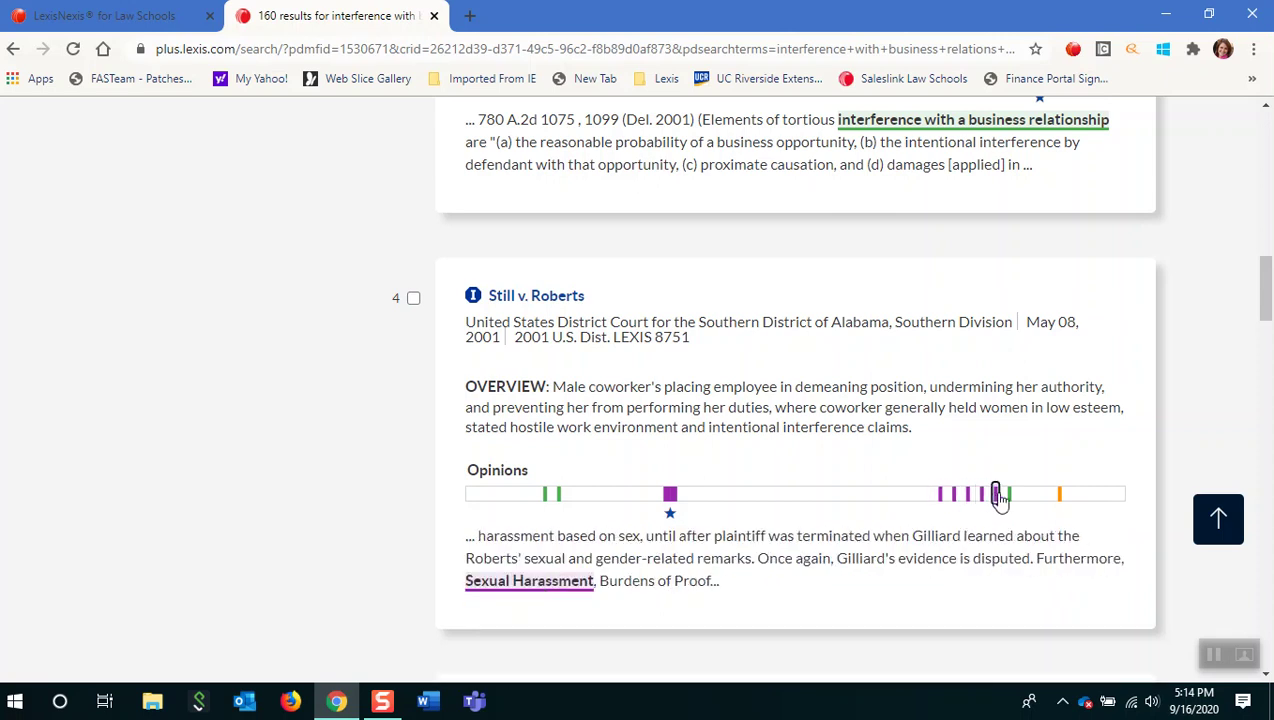
pyautogui.click(1009, 494)
pyautogui.scroll(15, 825, 448)
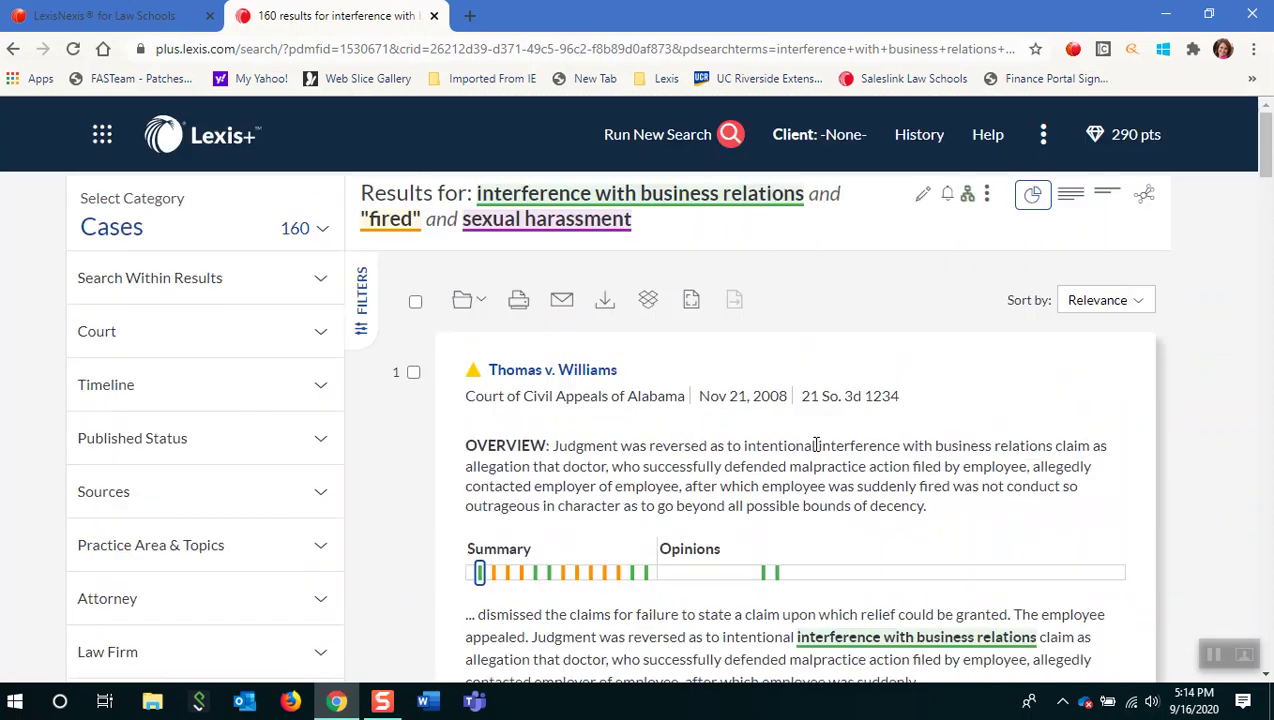
# Switch to the 184 Secondary Materials results and scroll through them, led by the ALR interference annotation
pyautogui.click(324, 230)
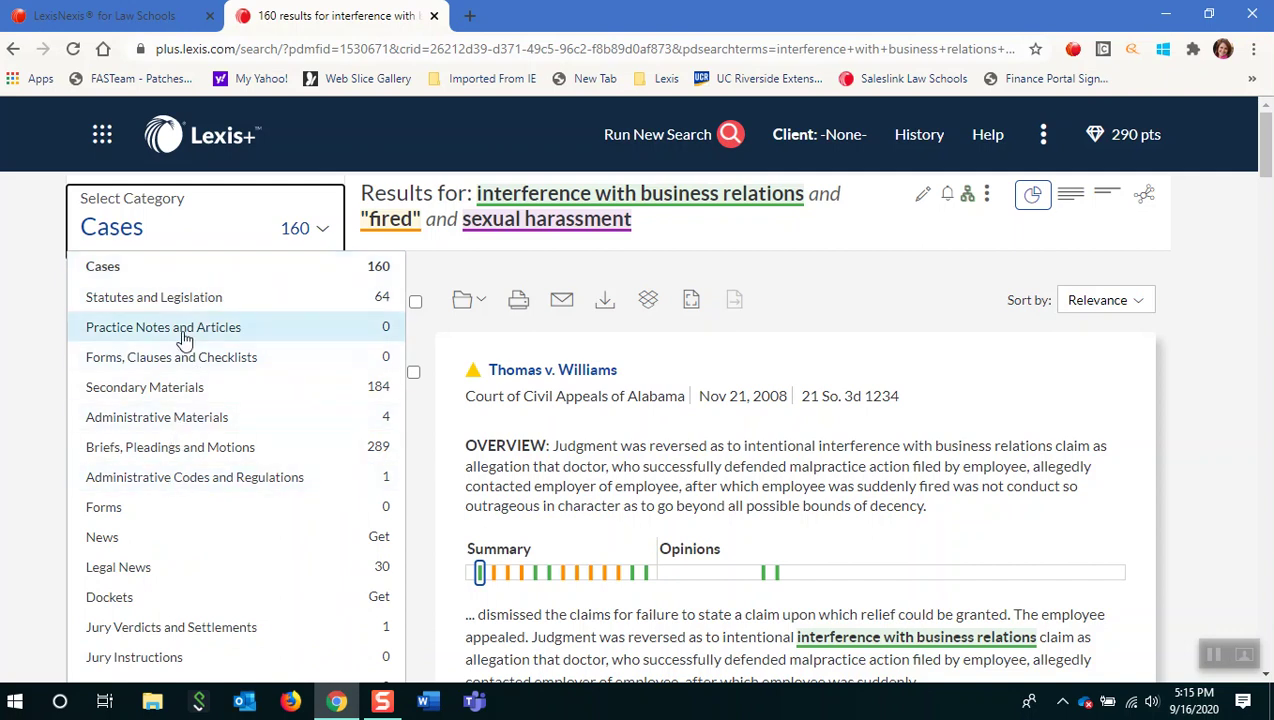
pyautogui.click(172, 393)
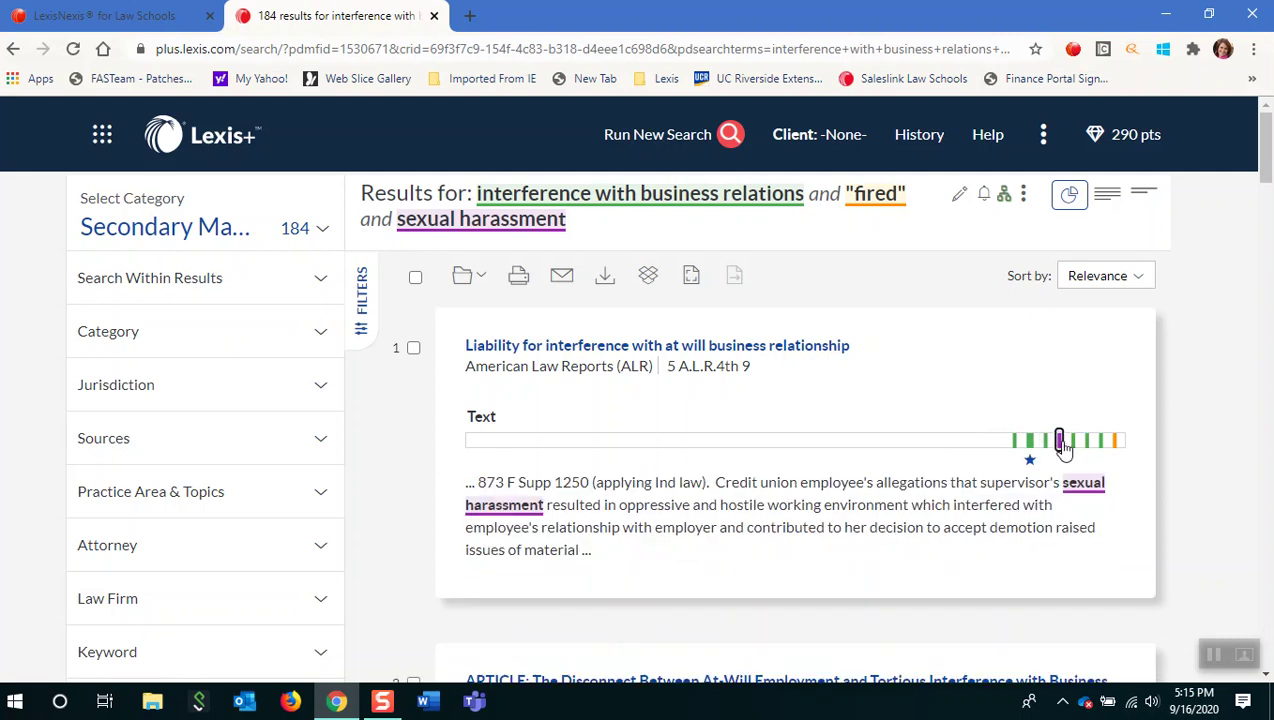
pyautogui.scroll(-3, 760, 520)
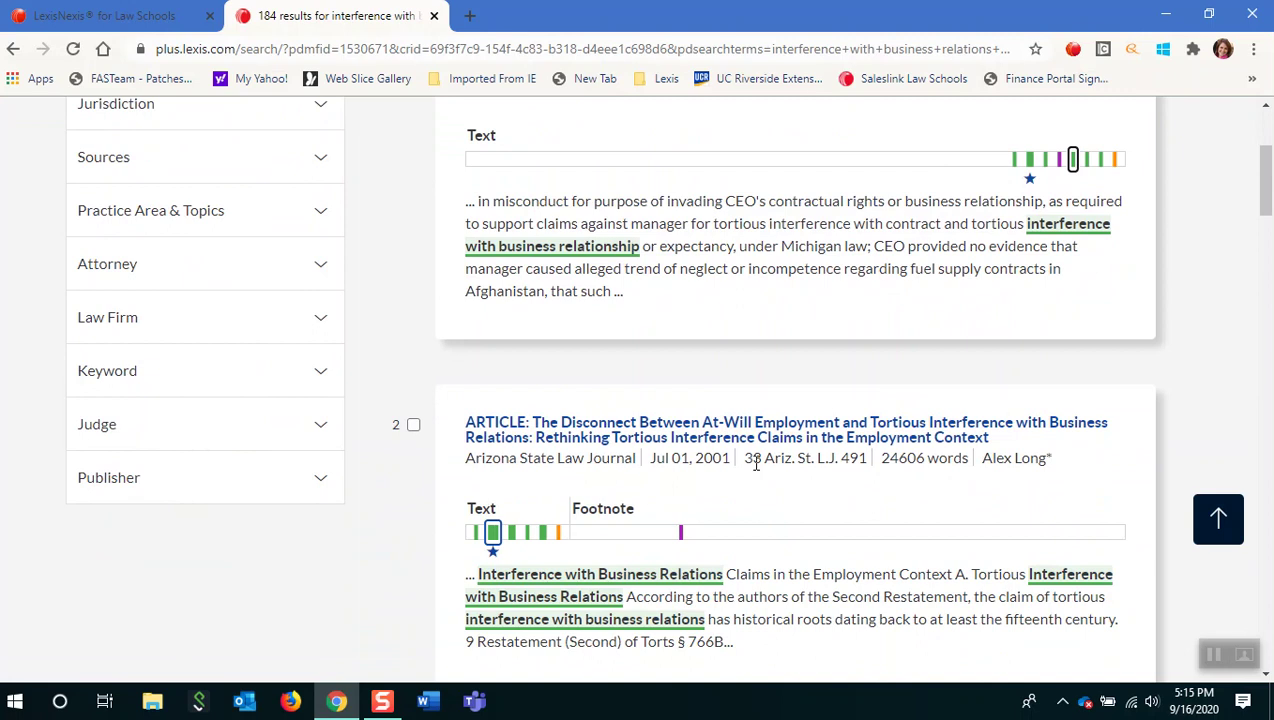
pyautogui.scroll(-3, 603, 546)
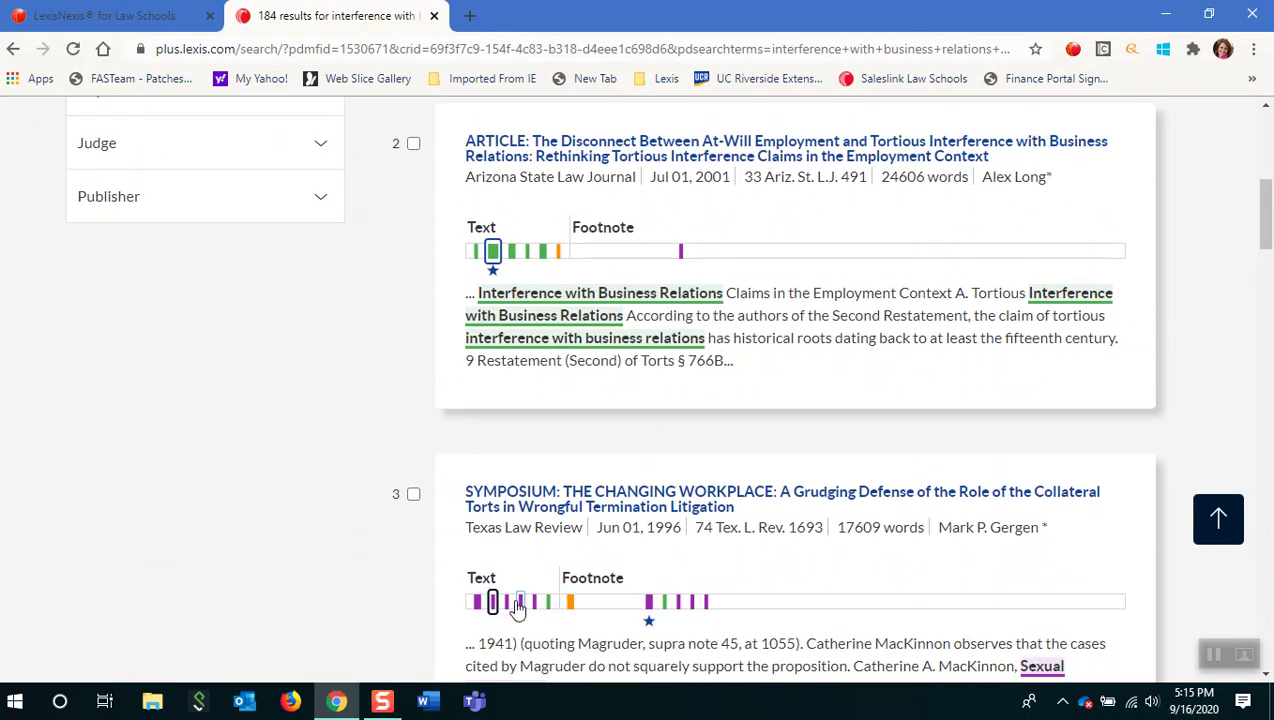
pyautogui.scroll(-4, 512, 600)
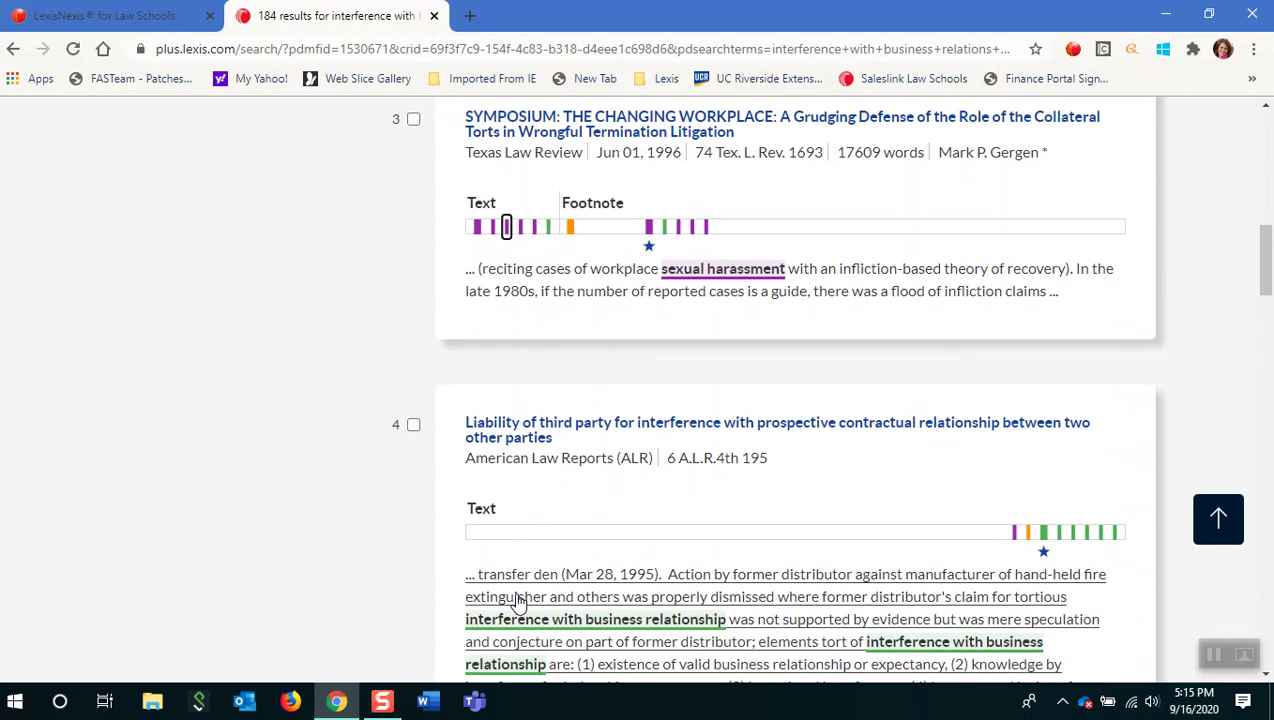
pyautogui.scroll(8, 510, 511)
pyautogui.scroll(2, 510, 511)
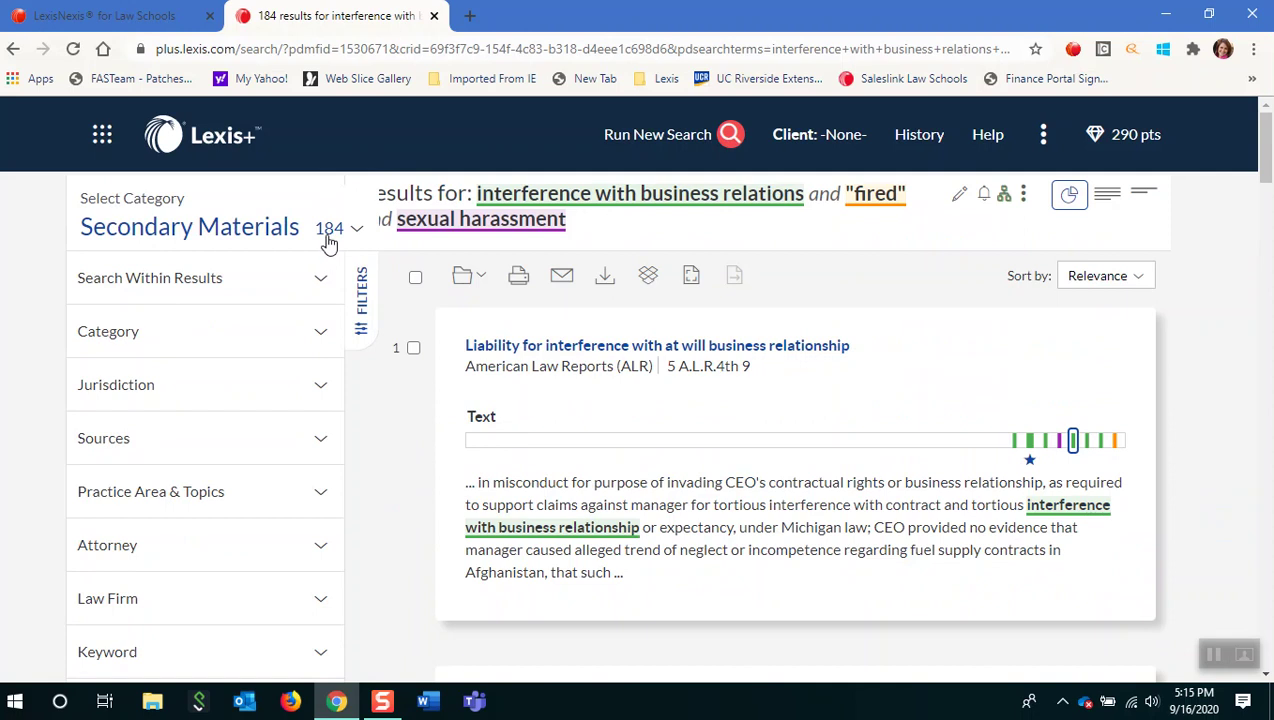
# Choose Cases in the category dropdown to return to the 160 case results
pyautogui.click(357, 230)
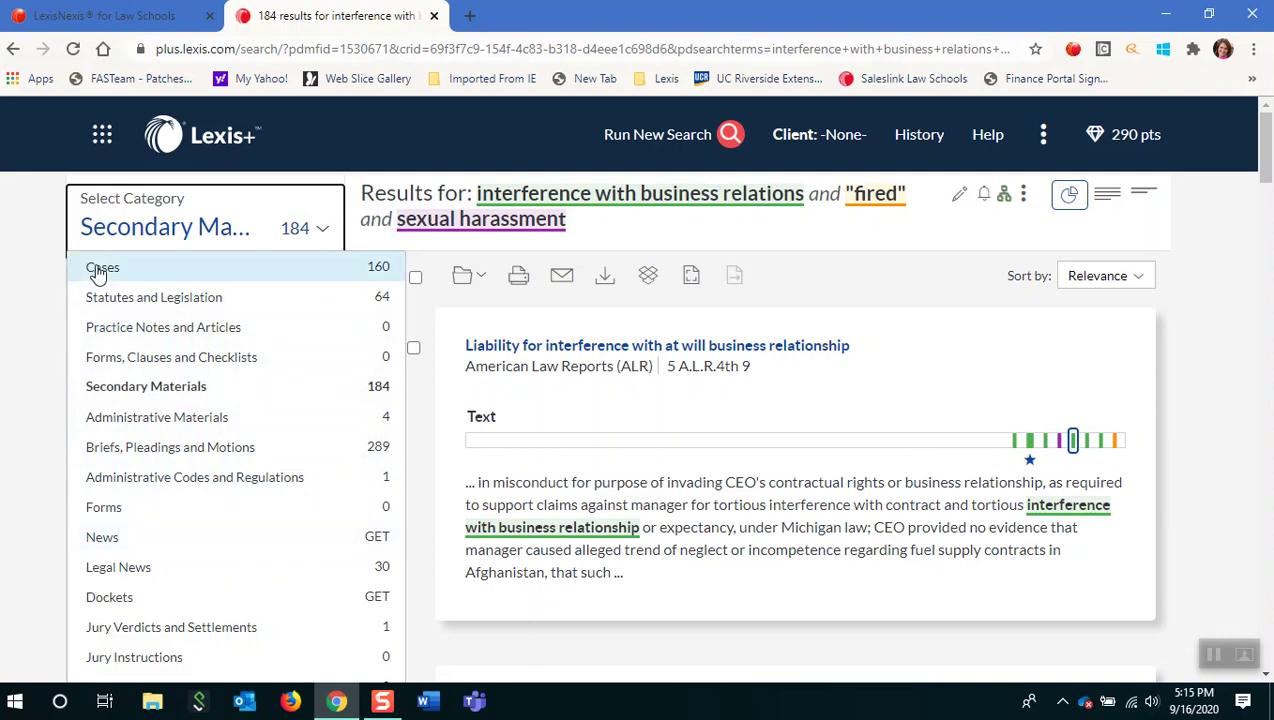
pyautogui.click(215, 269)
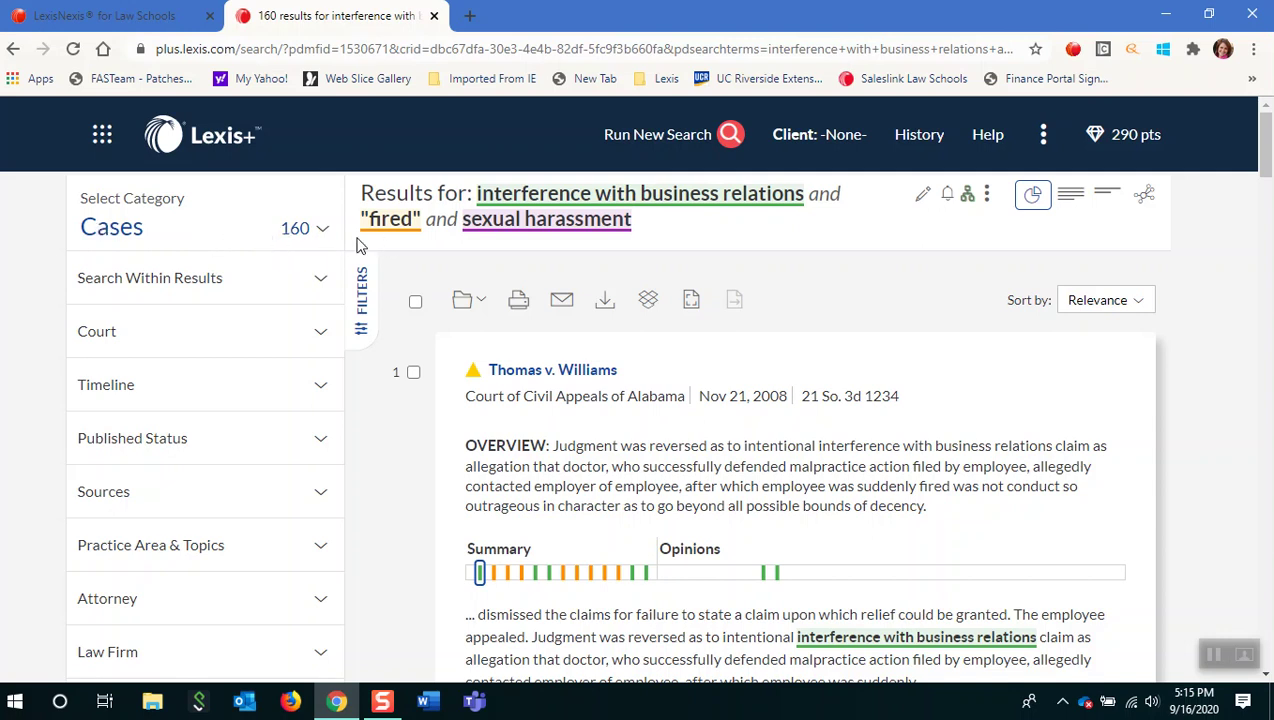
# Expand the Court filter and review the Federal and State Courts result counts
pyautogui.click(319, 334)
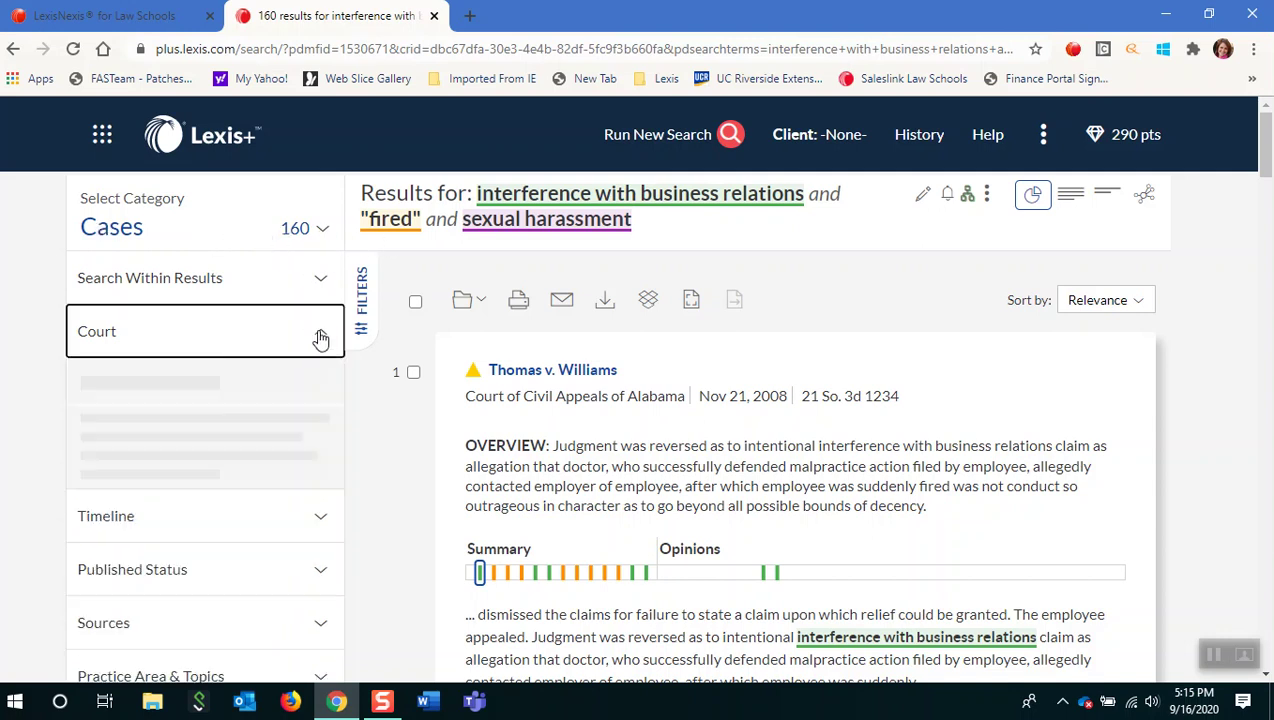
pyautogui.scroll(-3, 100, 552)
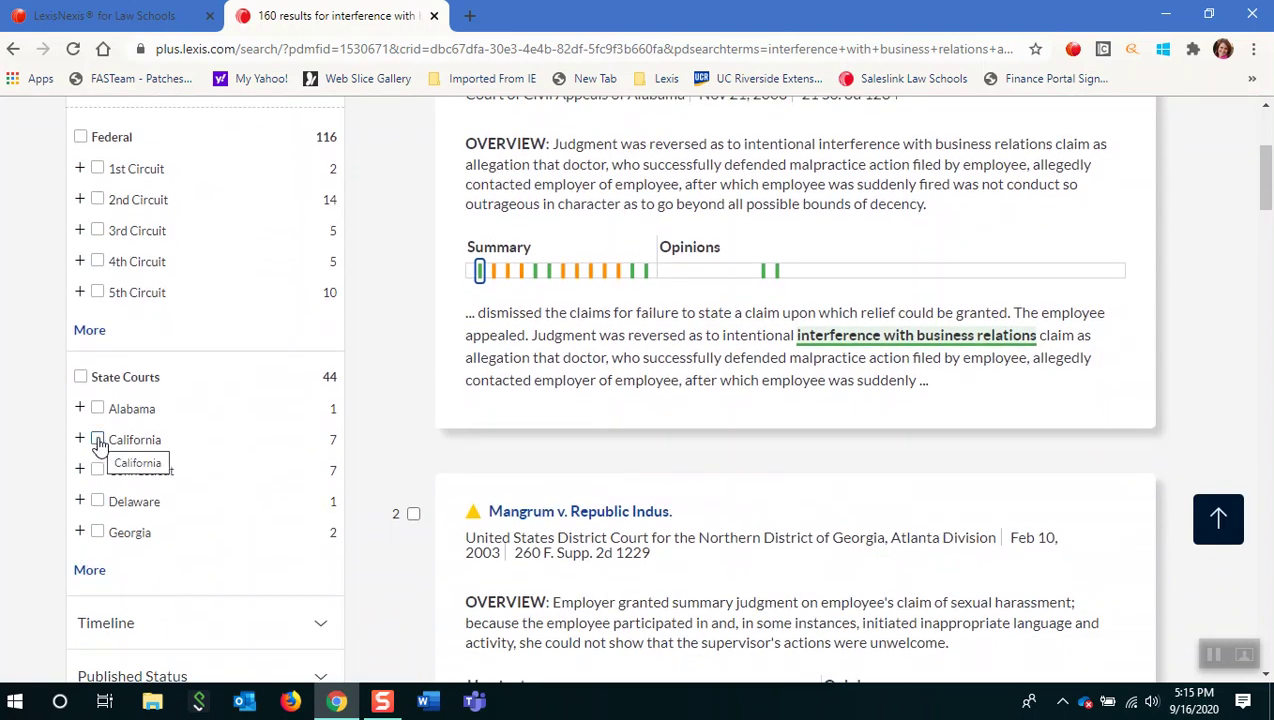
pyautogui.scroll(3, 160, 445)
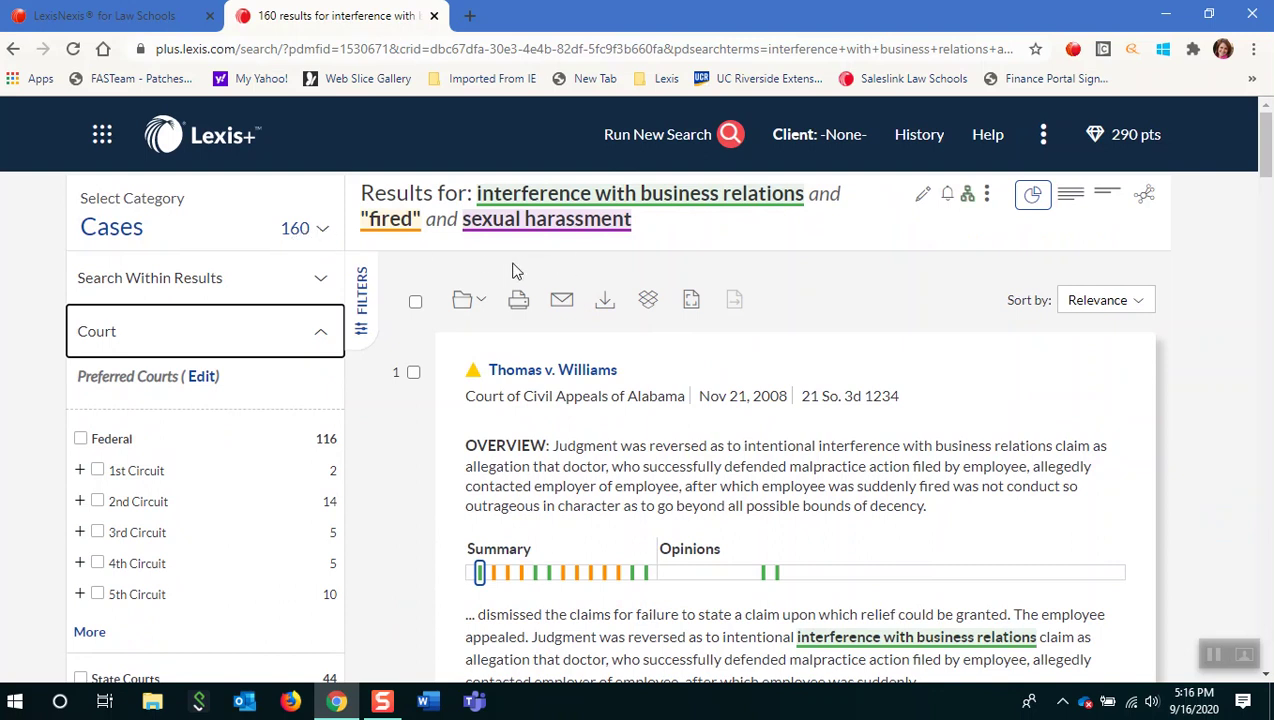
# Show the query's search map: 10,000+ per term, 1,315 for the first two, 160 for all three
pyautogui.click(967, 196)
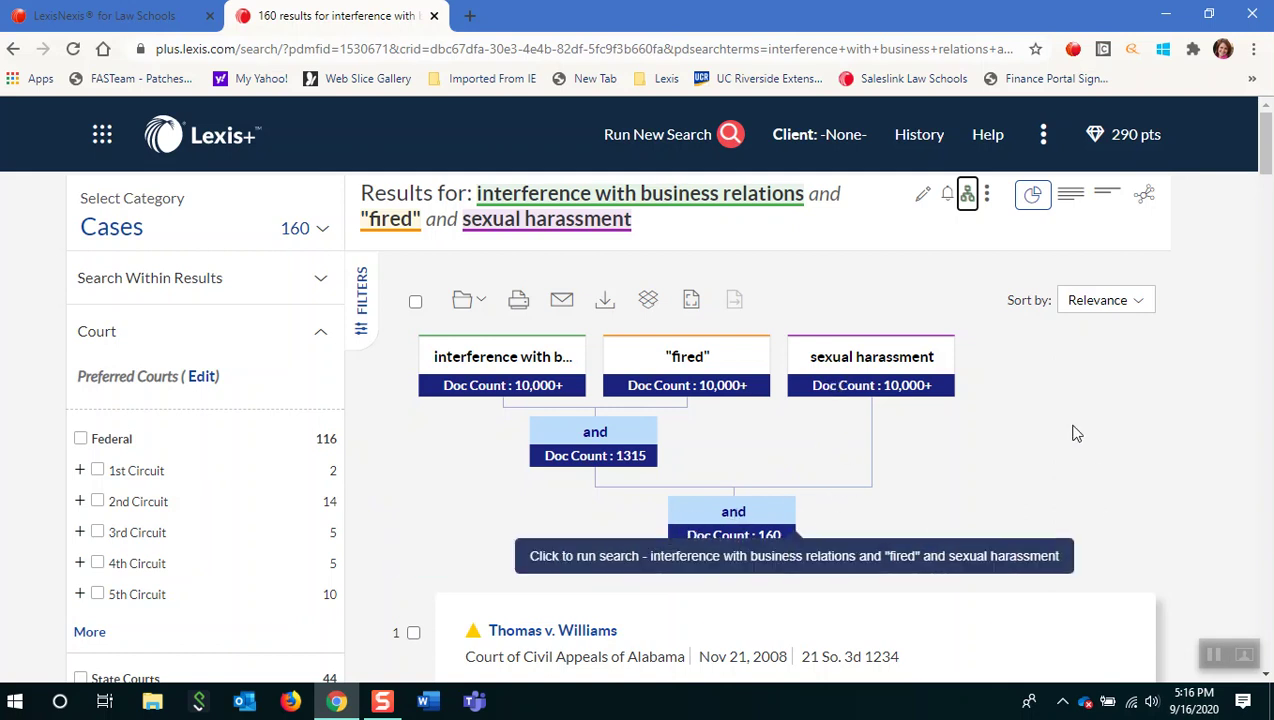
# Remove 'and sexual harassment' from the query and rerun the edited search
pyautogui.click(923, 198)
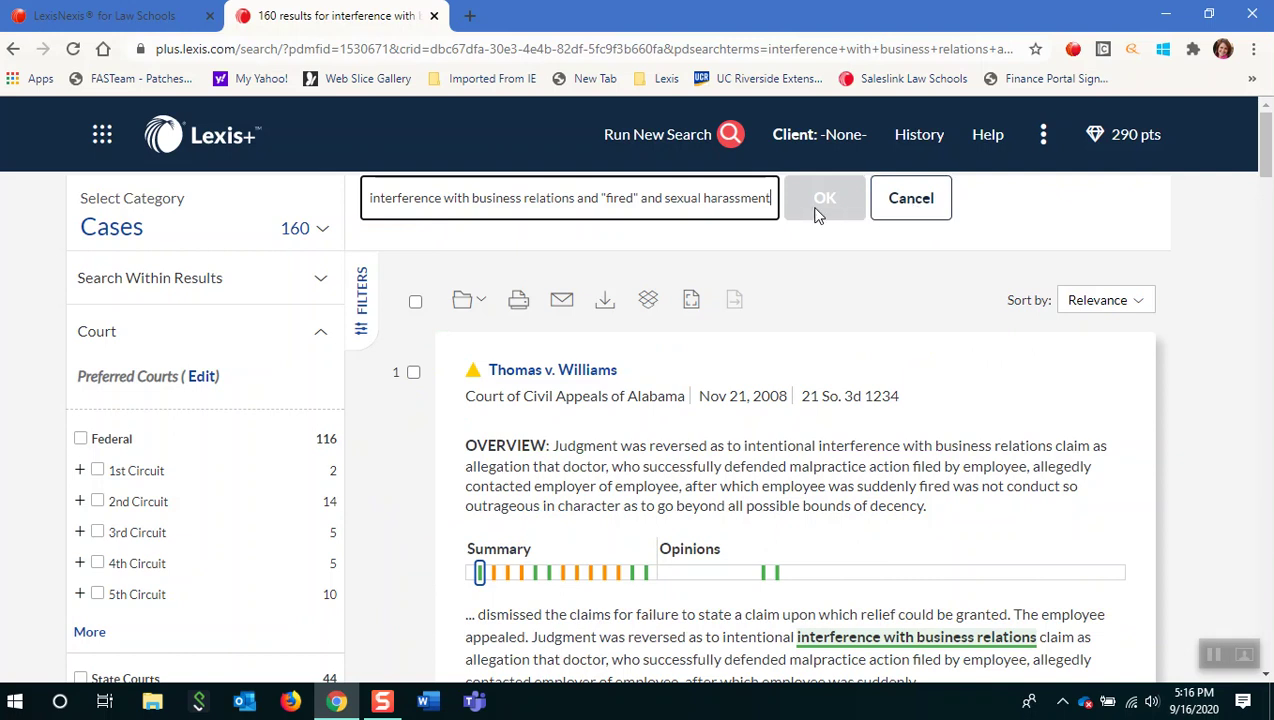
pyautogui.moveTo(643, 200); pyautogui.dragTo(786, 210)
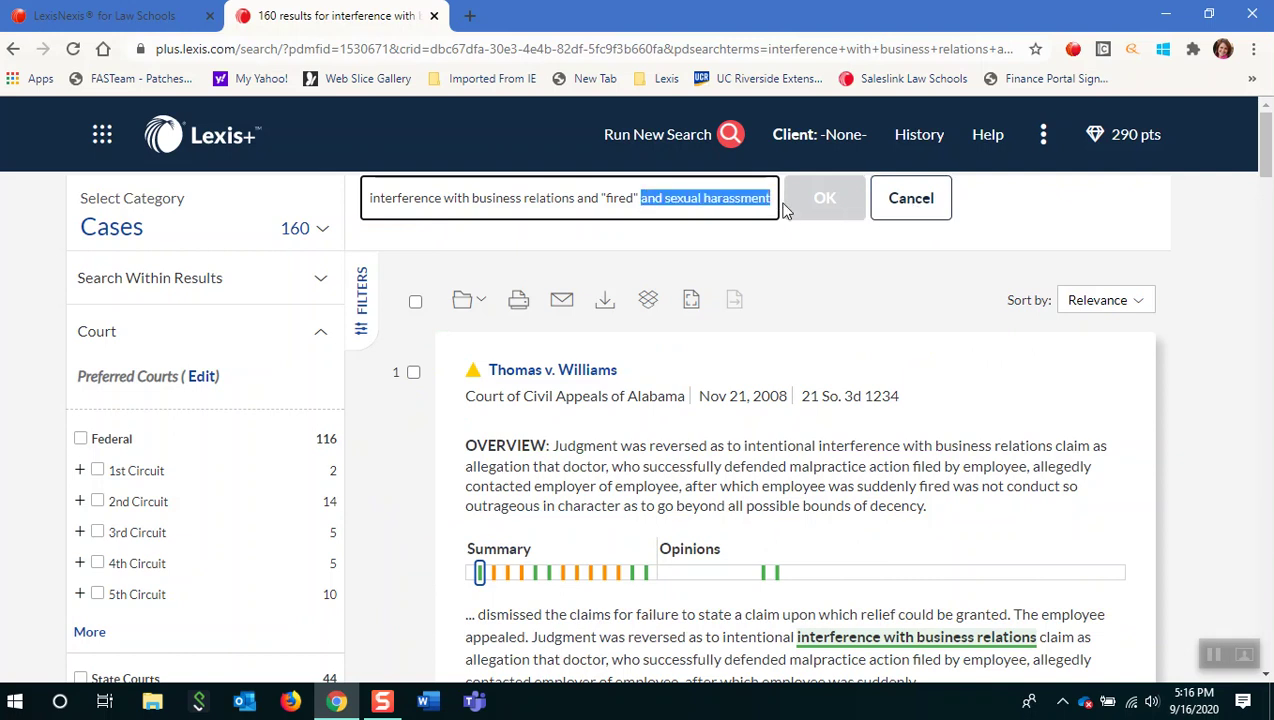
pyautogui.press('BackSpace')
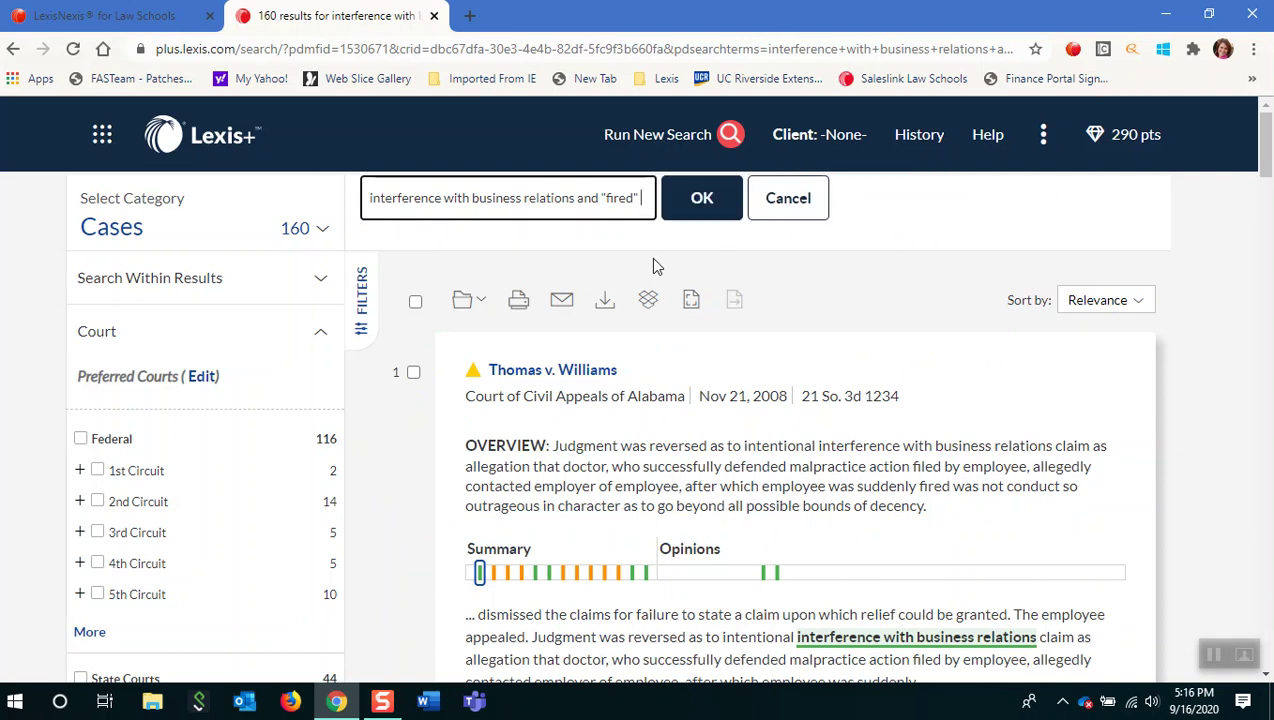
pyautogui.click(702, 199)
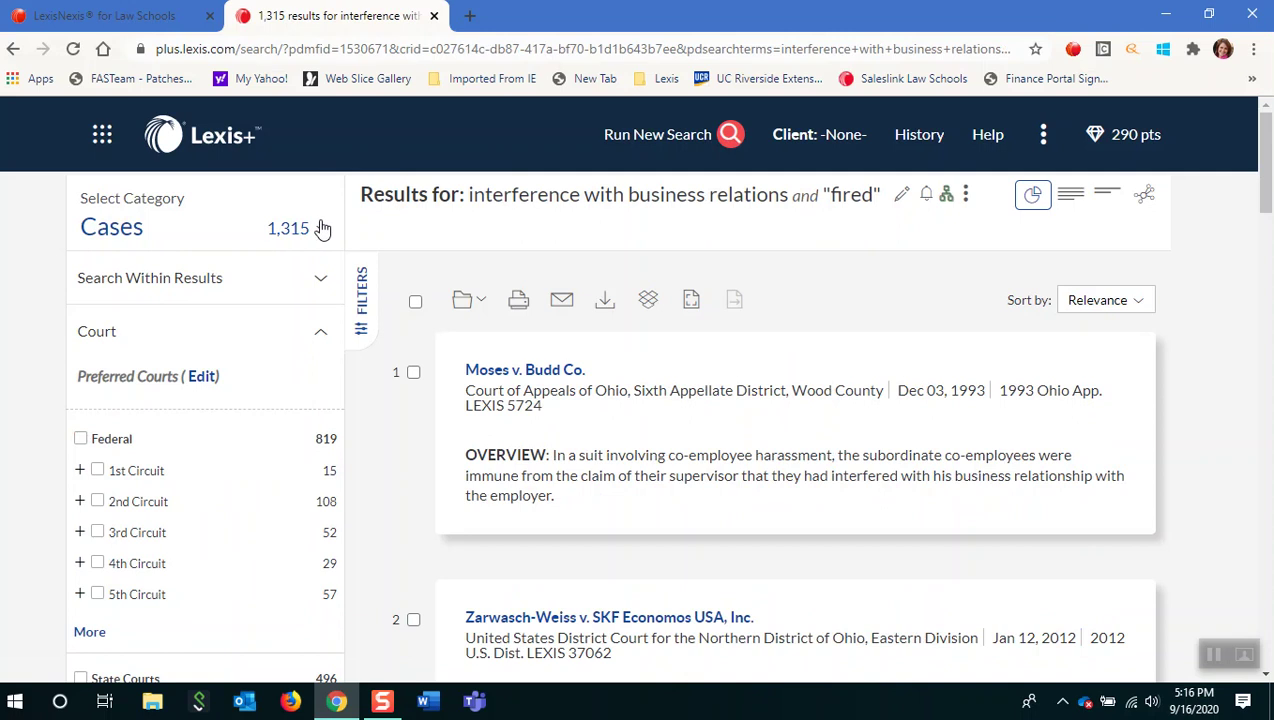
# Limit the cases to California state courts, leaving 28 results
pyautogui.scroll(-3, 312, 239)
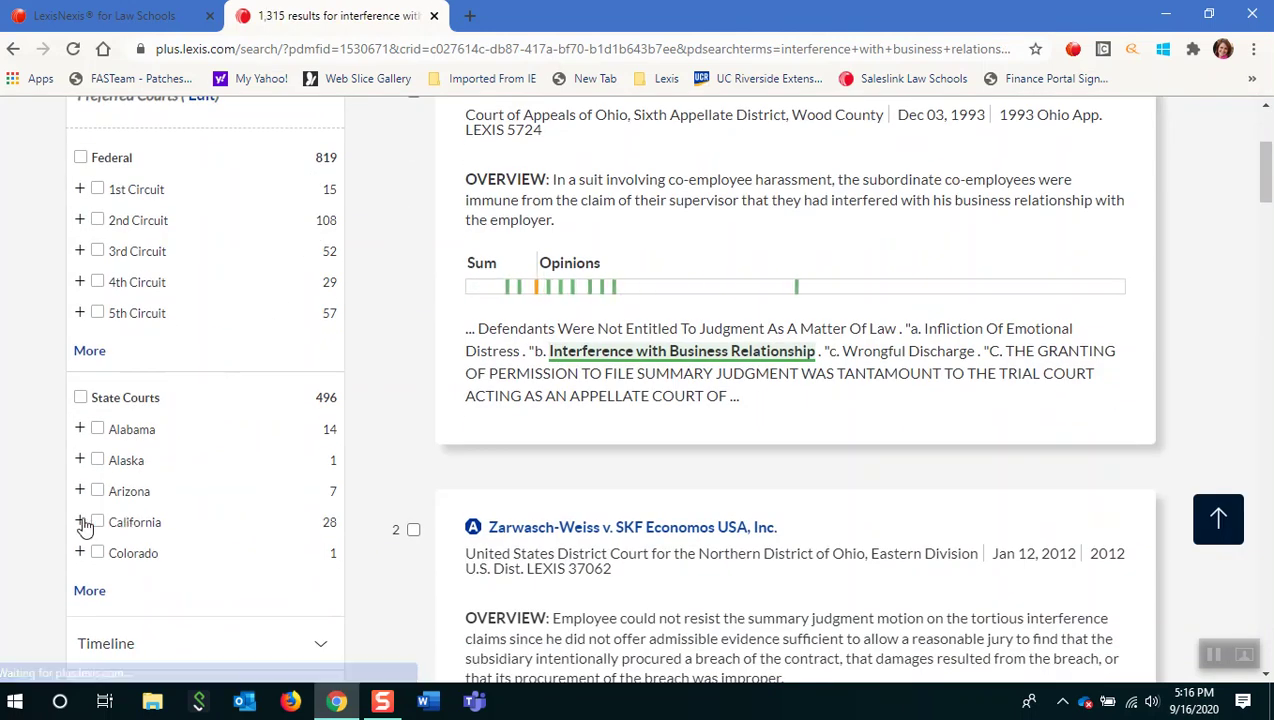
pyautogui.click(97, 521)
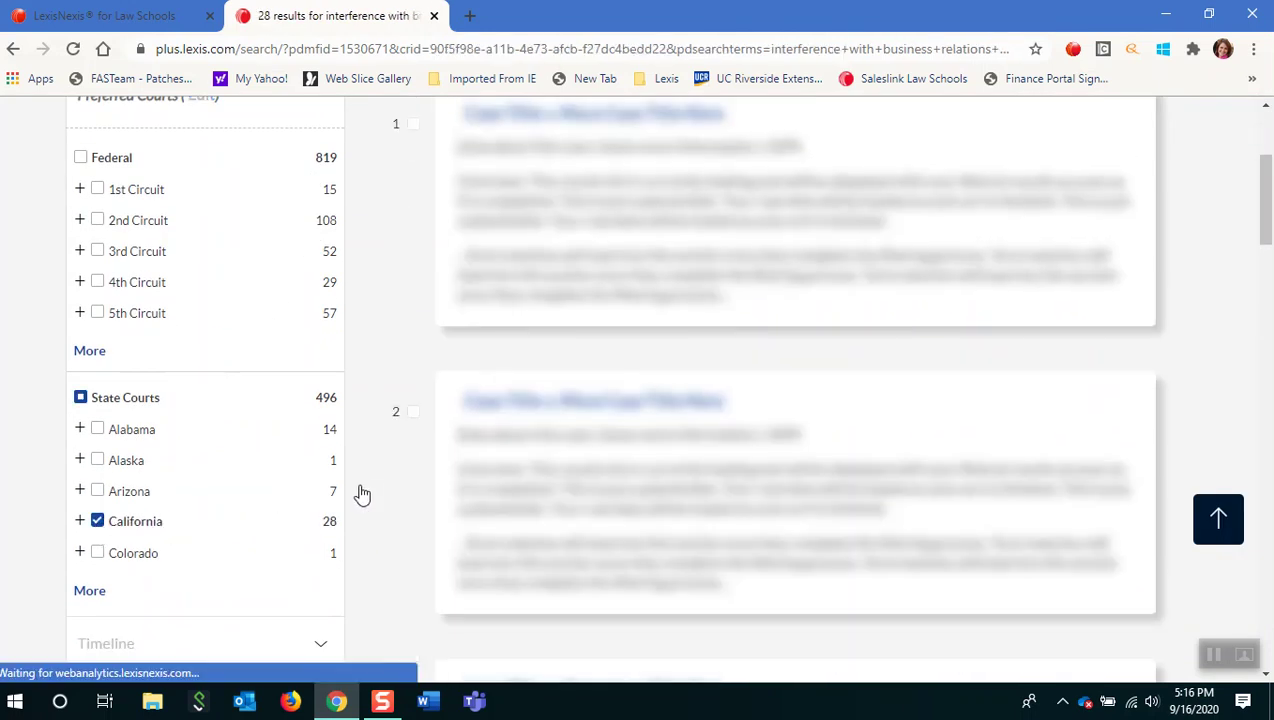
pyautogui.scroll(3, 714, 505)
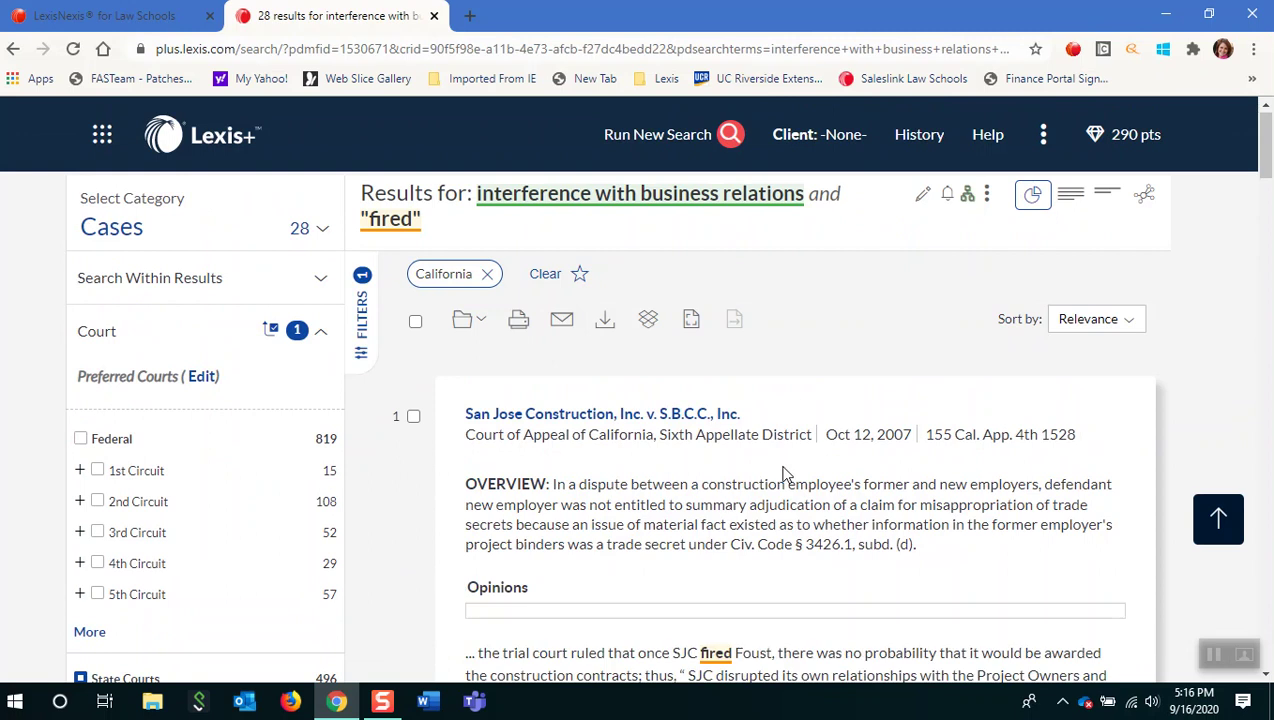
# View the 28 California cases as a Ravel View timeline chart and inspect one bubble's citation connections
pyautogui.click(1145, 194)
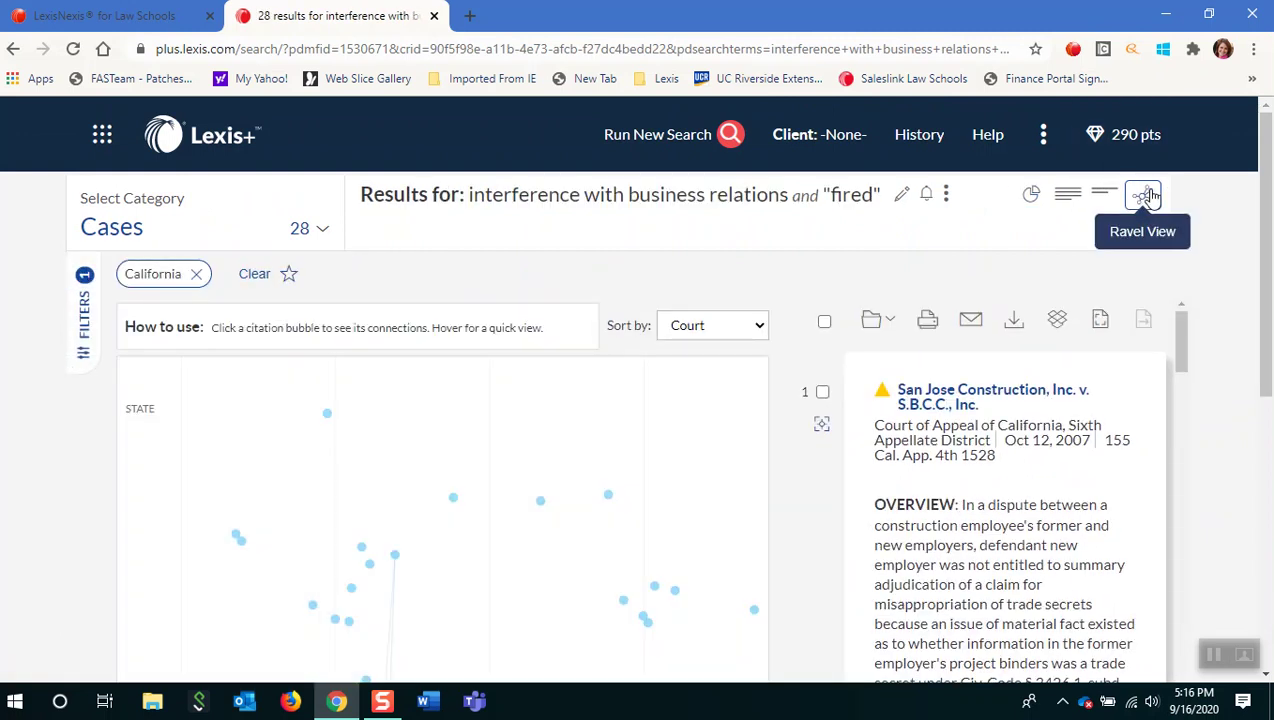
pyautogui.scroll(-1, 826, 495)
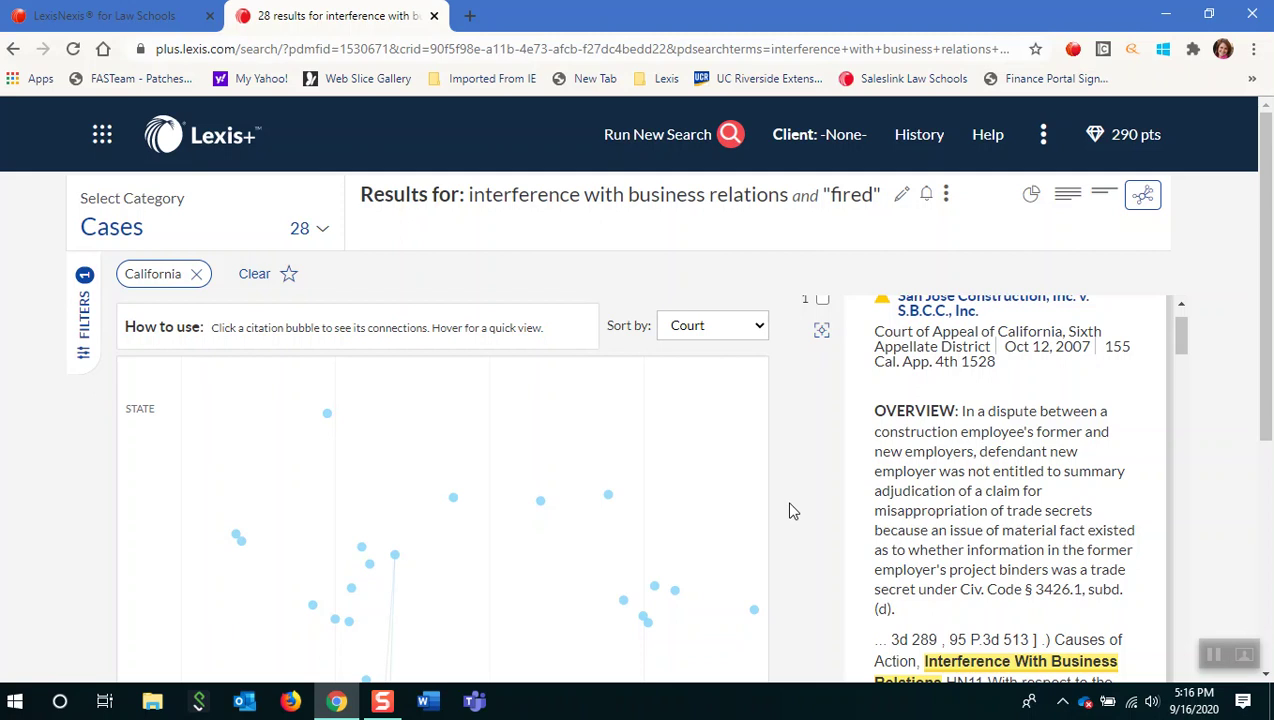
pyautogui.scroll(-1, 790, 511)
pyautogui.scroll(-2, 674, 484)
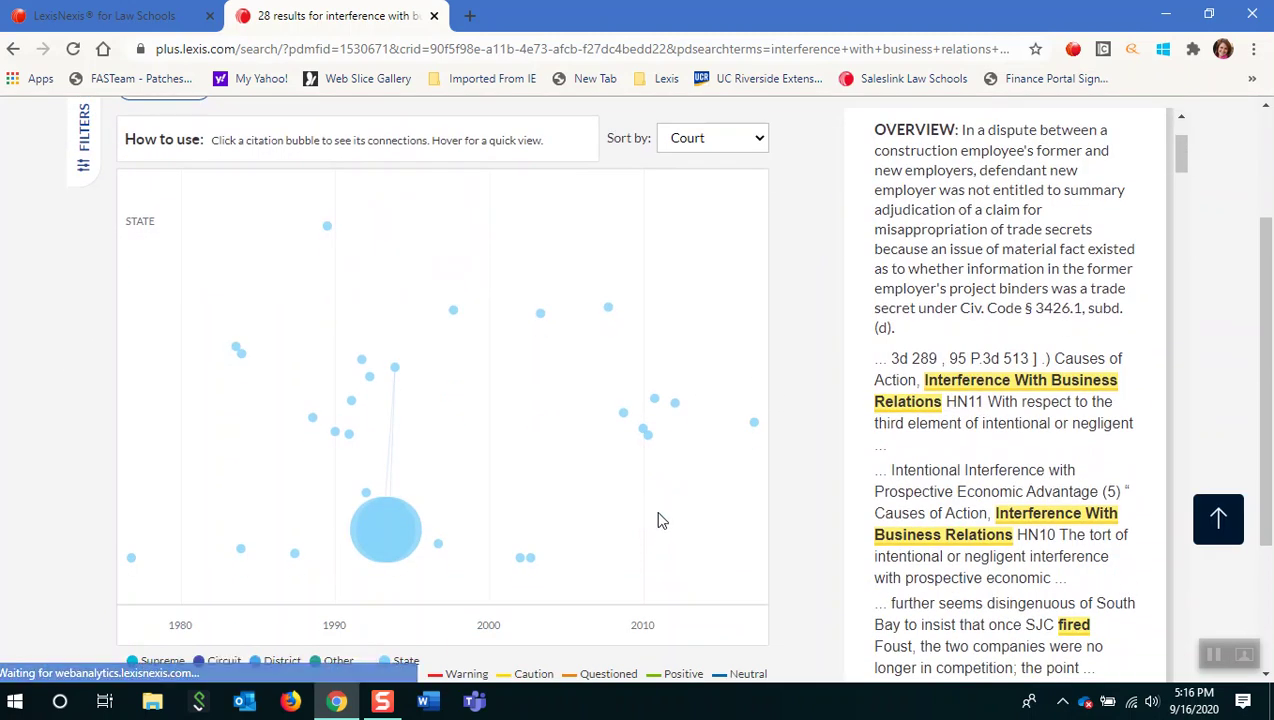
pyautogui.click(421, 535)
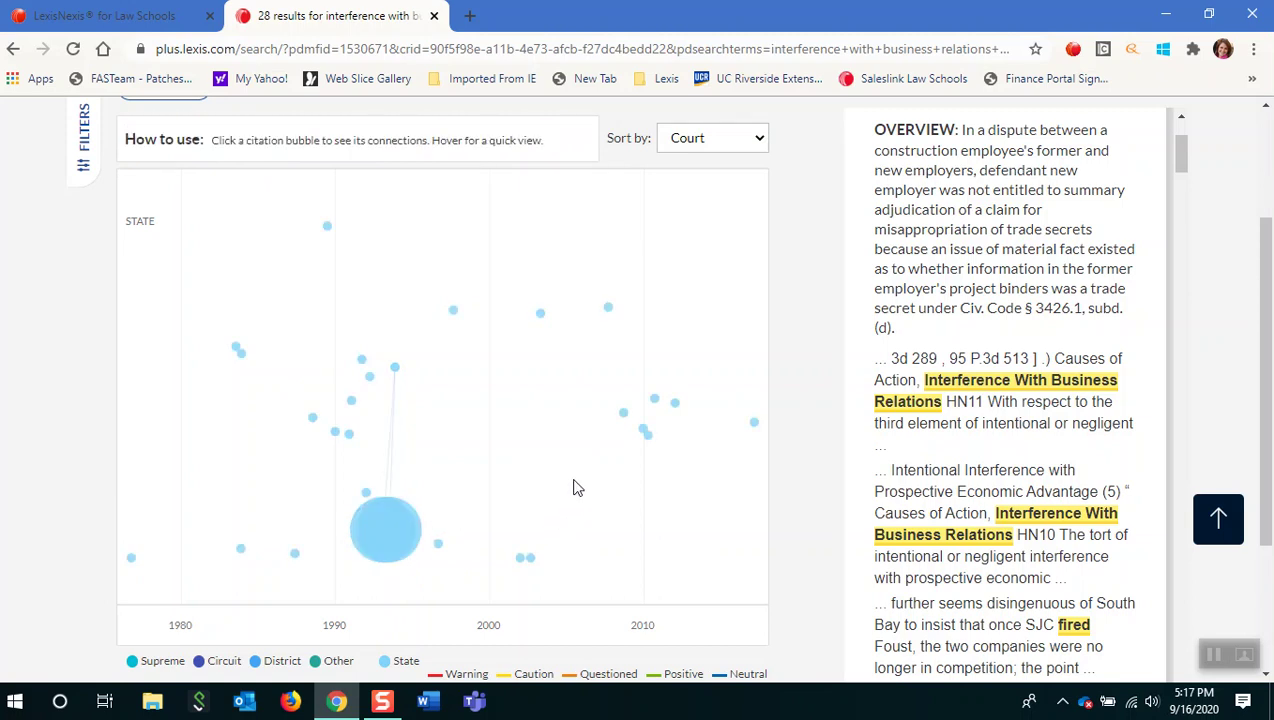
pyautogui.scroll(1, 573, 487)
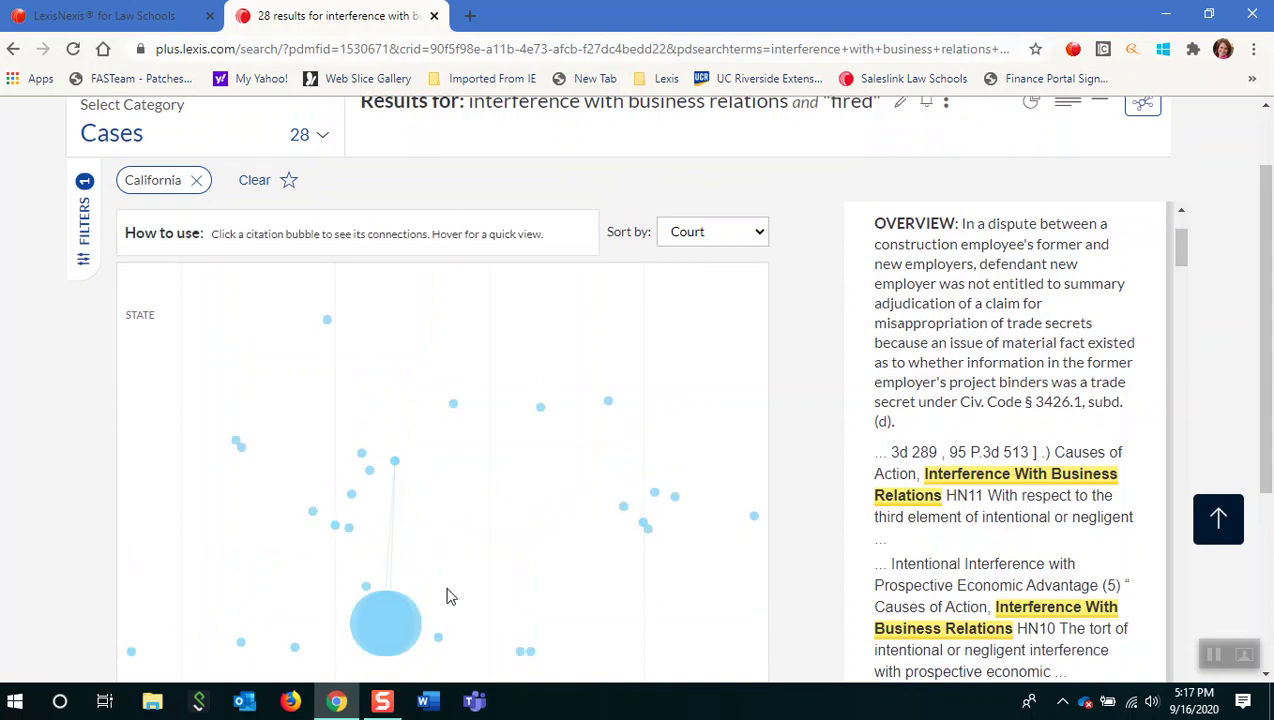
pyautogui.scroll(1, 427, 498)
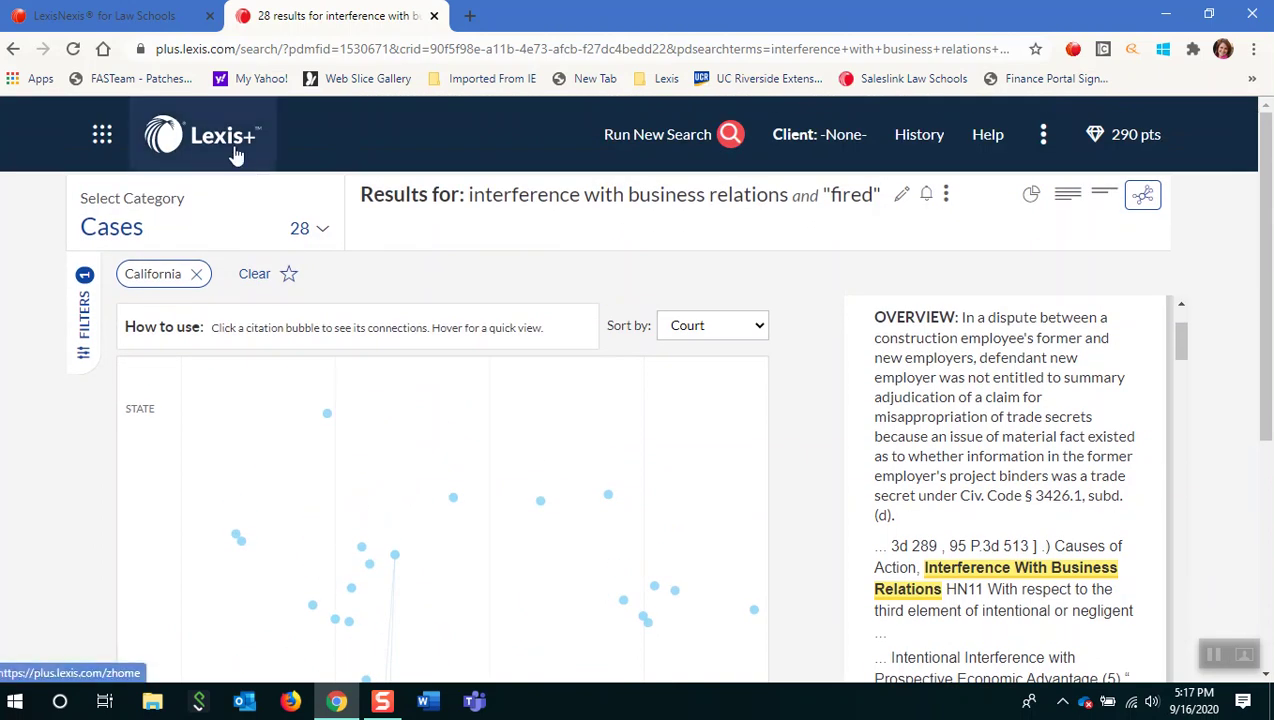
# Rerun the recent 'summary judgment motion' search from the Lexis+ home page
pyautogui.click(236, 152)
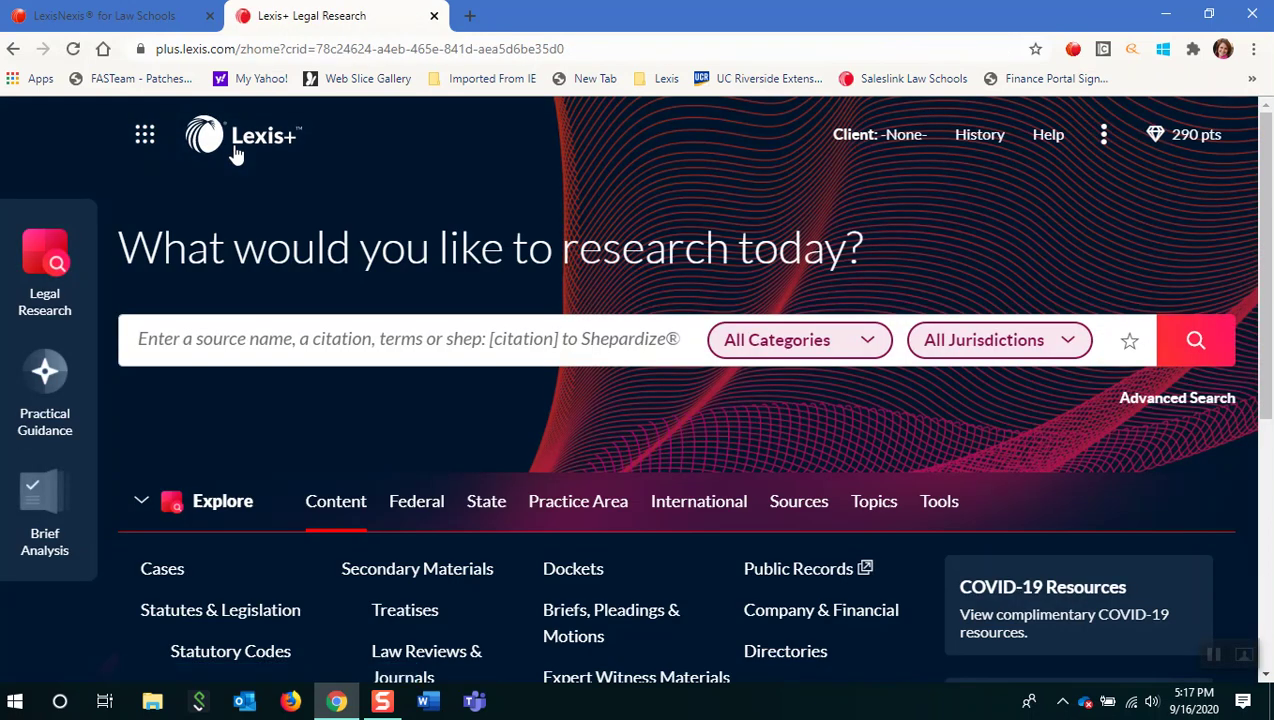
pyautogui.click(241, 338)
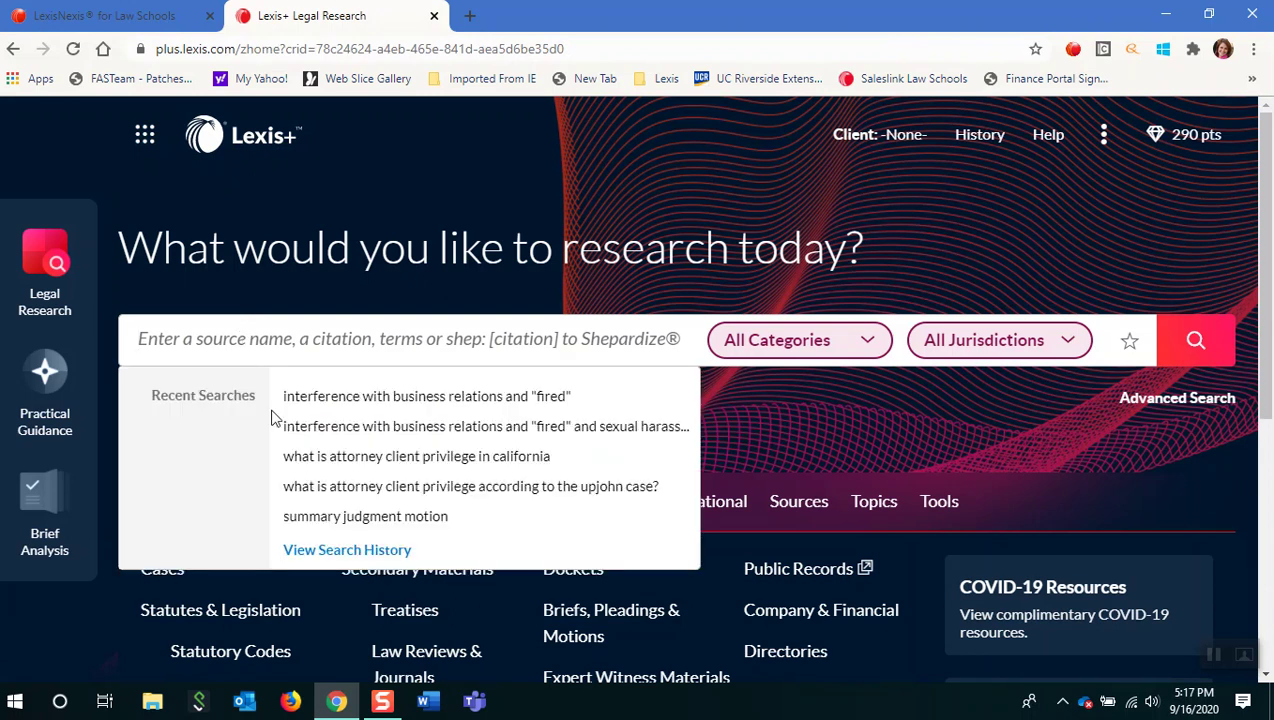
pyautogui.click(344, 520)
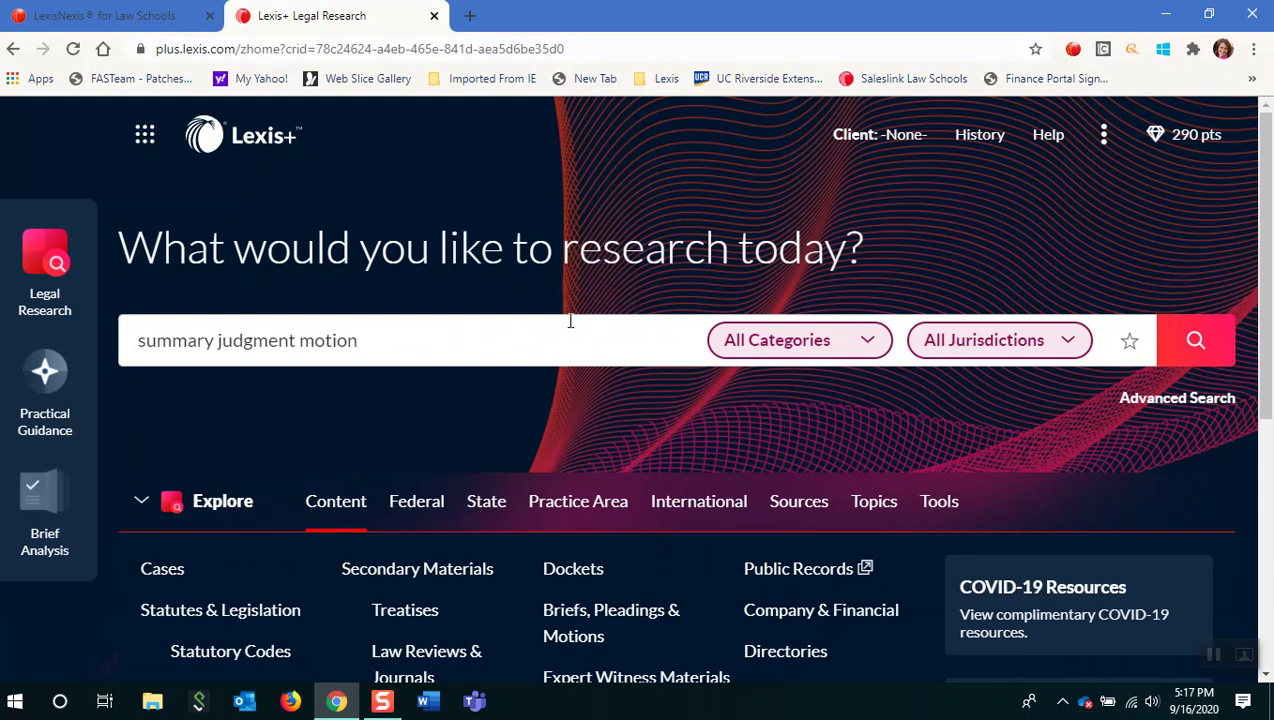
pyautogui.click(1200, 343)
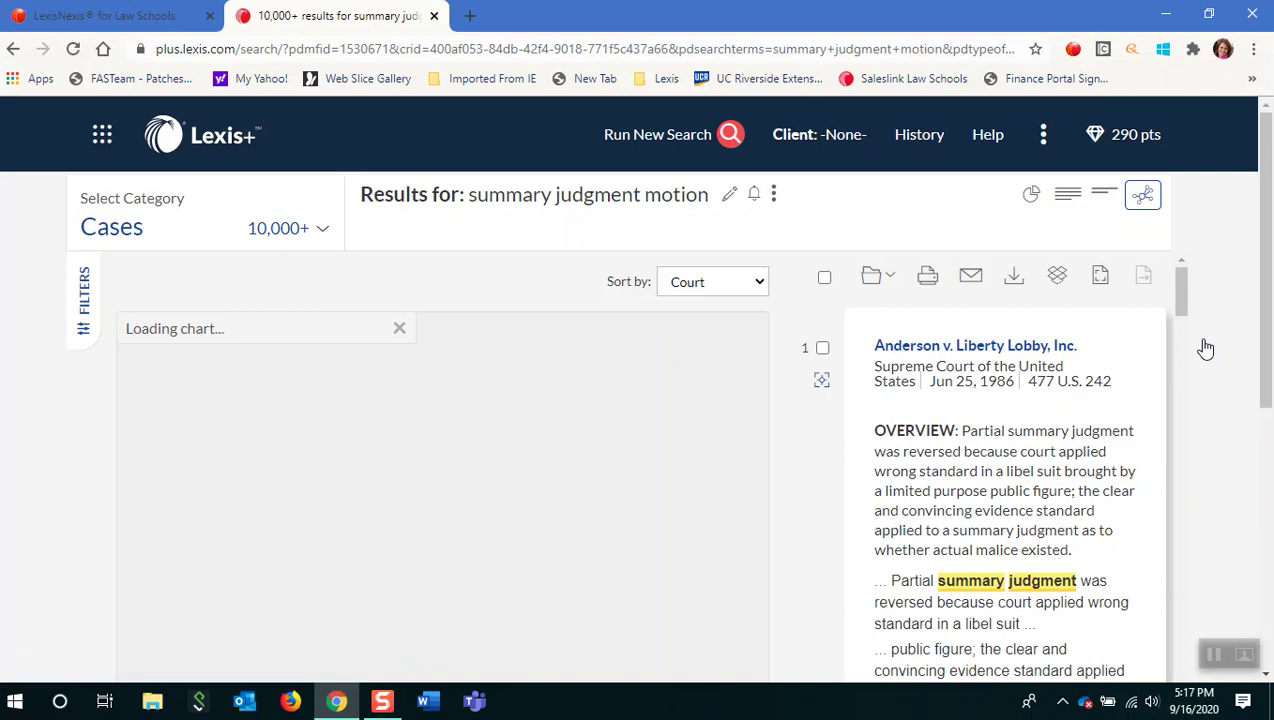
# Restrict the summary judgment motion results to Practice Notes and Articles, 738 results
pyautogui.click(320, 232)
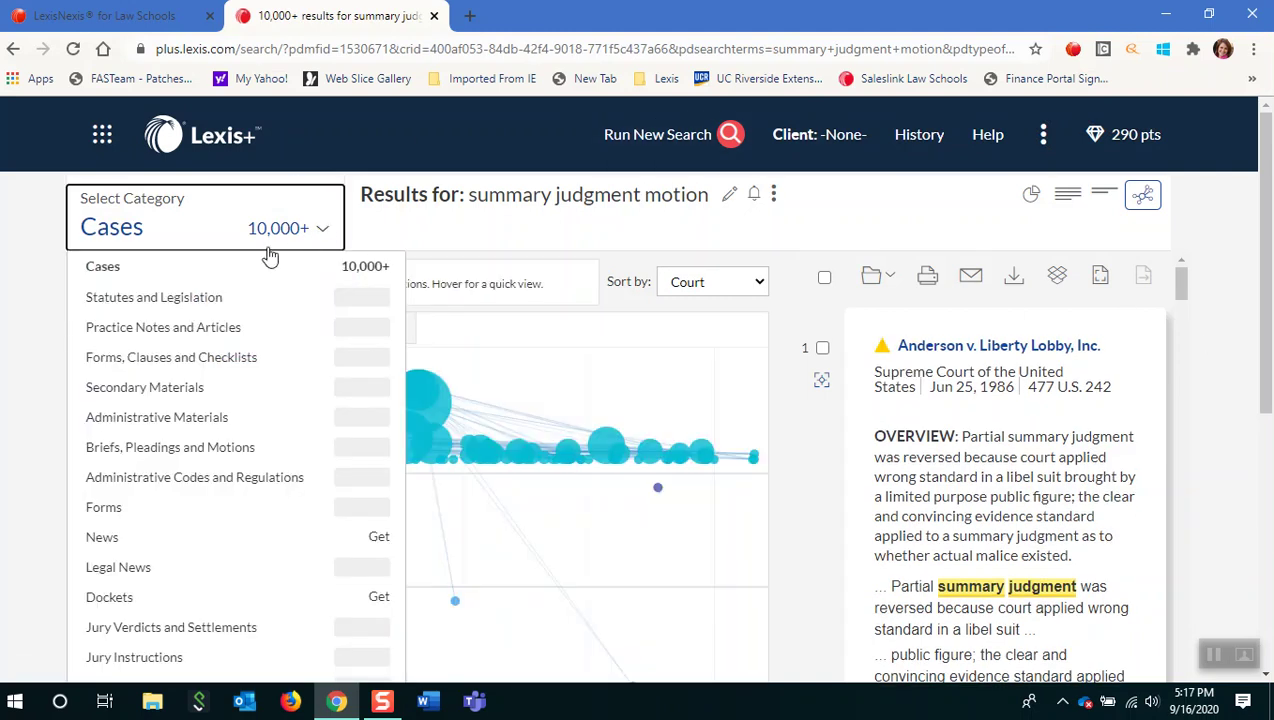
pyautogui.click(167, 330)
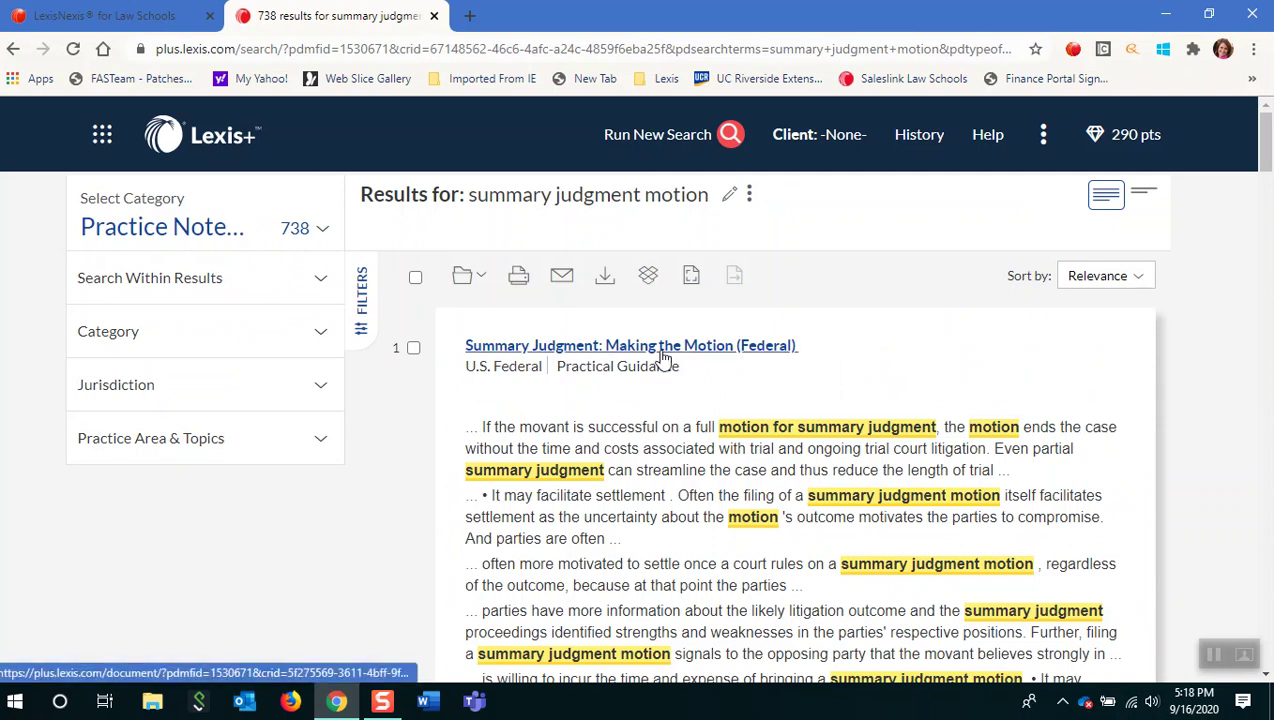
pyautogui.scroll(-3, 680, 395)
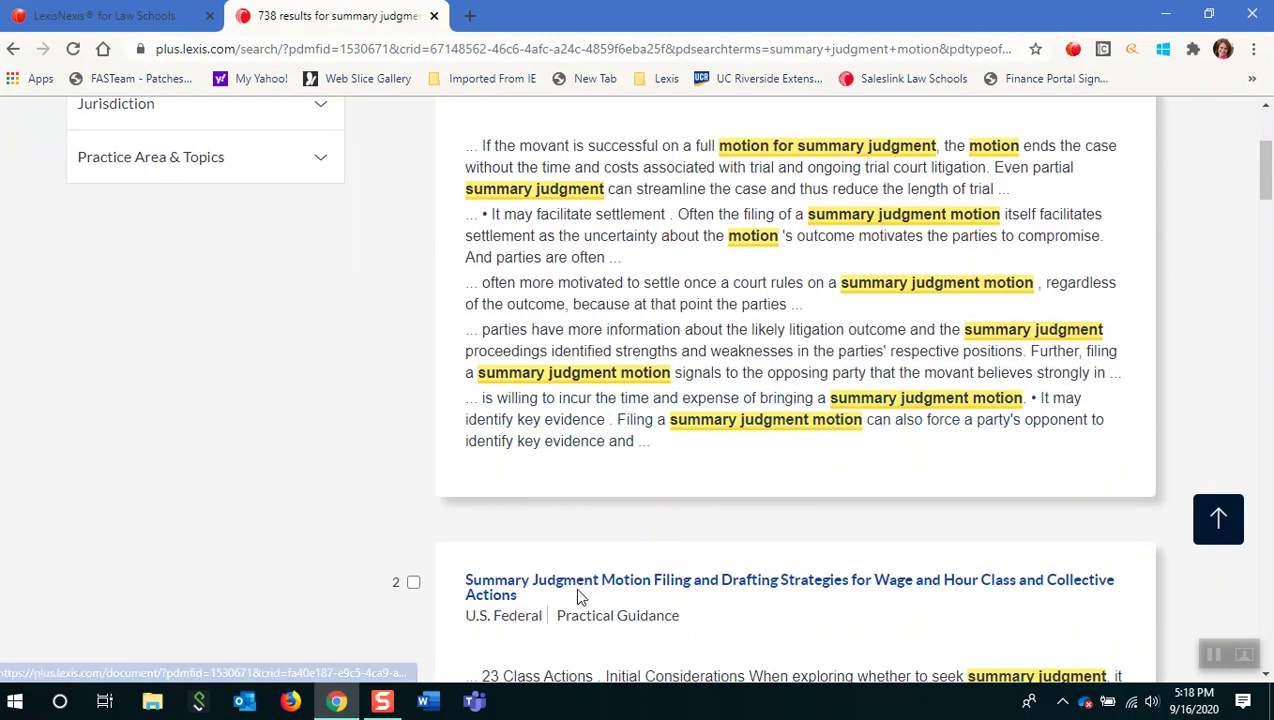
pyautogui.scroll(-2, 577, 592)
pyautogui.scroll(5, 480, 495)
# Filter the Practice Notes by California jurisdiction, narrowing them to 71 results
pyautogui.click(322, 332)
pyautogui.click(320, 481)
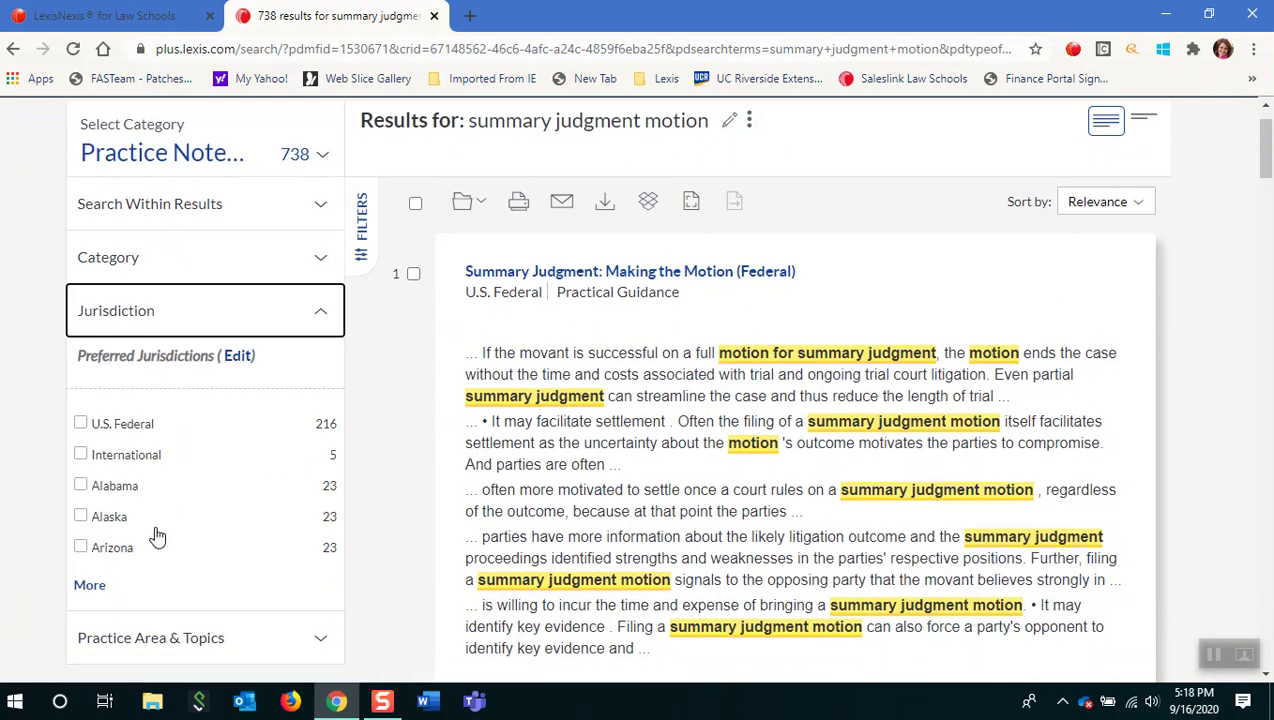
pyautogui.click(90, 587)
pyautogui.scroll(-2, 90, 587)
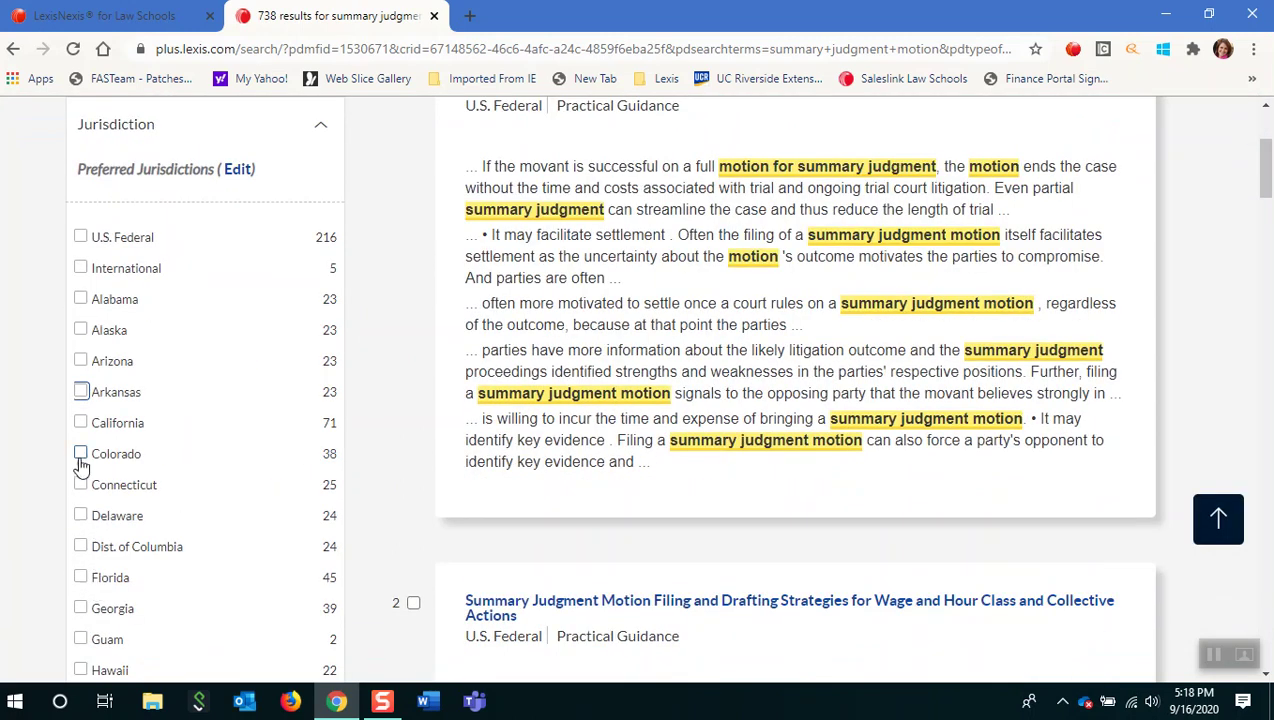
pyautogui.click(80, 421)
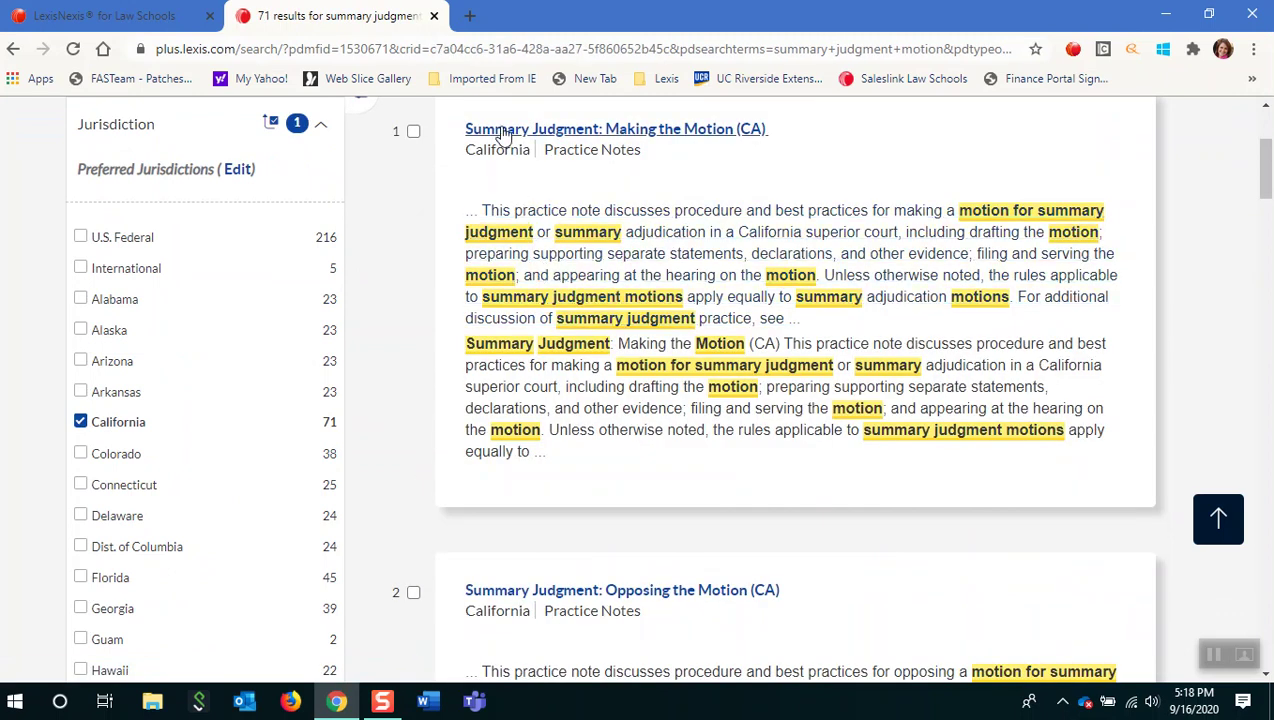
# Open 'Summary Judgment: Making the Motion (CA)' and read through it to the Required Papers and Format section
pyautogui.click(549, 133)
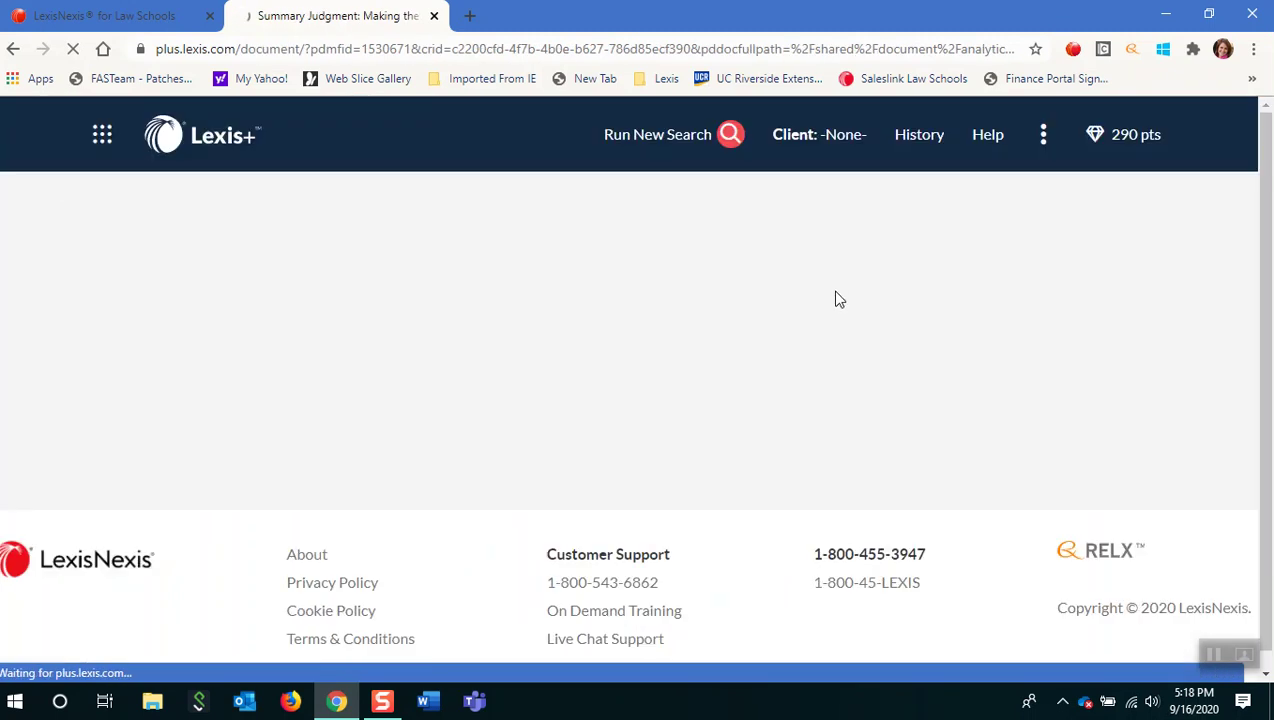
pyautogui.scroll(-3, 765, 370)
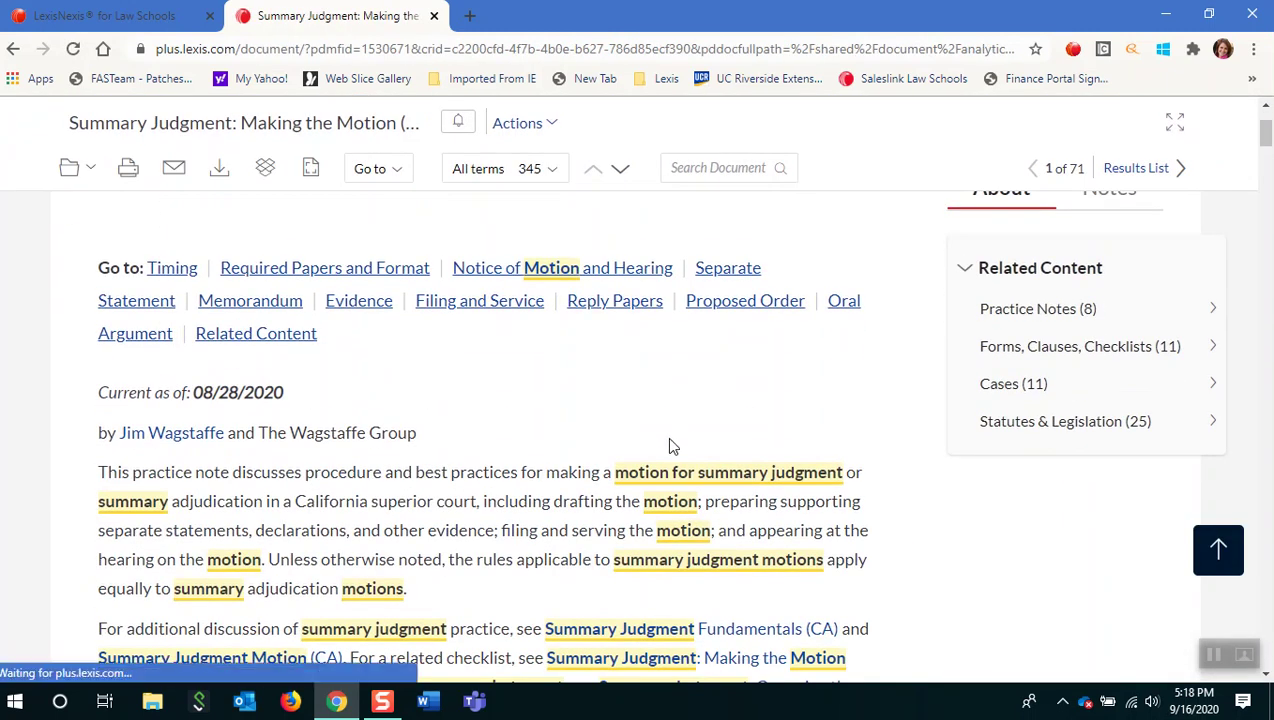
pyautogui.scroll(-1, 666, 436)
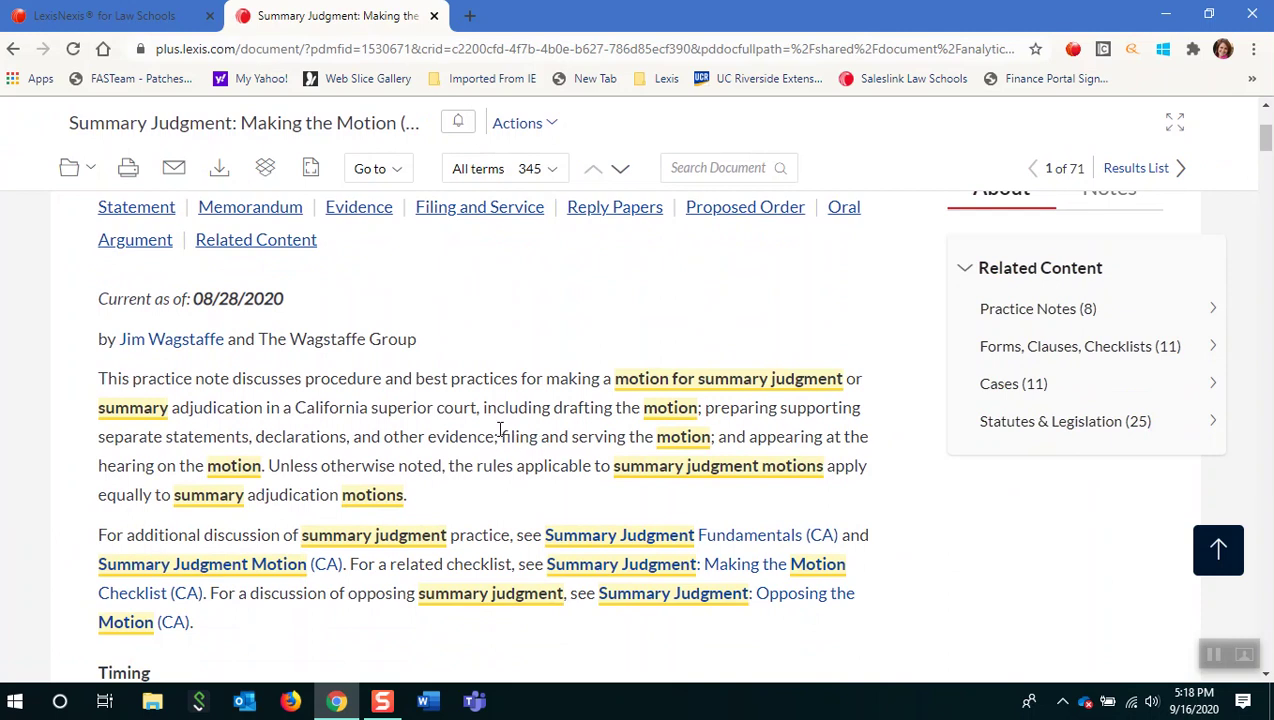
pyautogui.scroll(1, 253, 424)
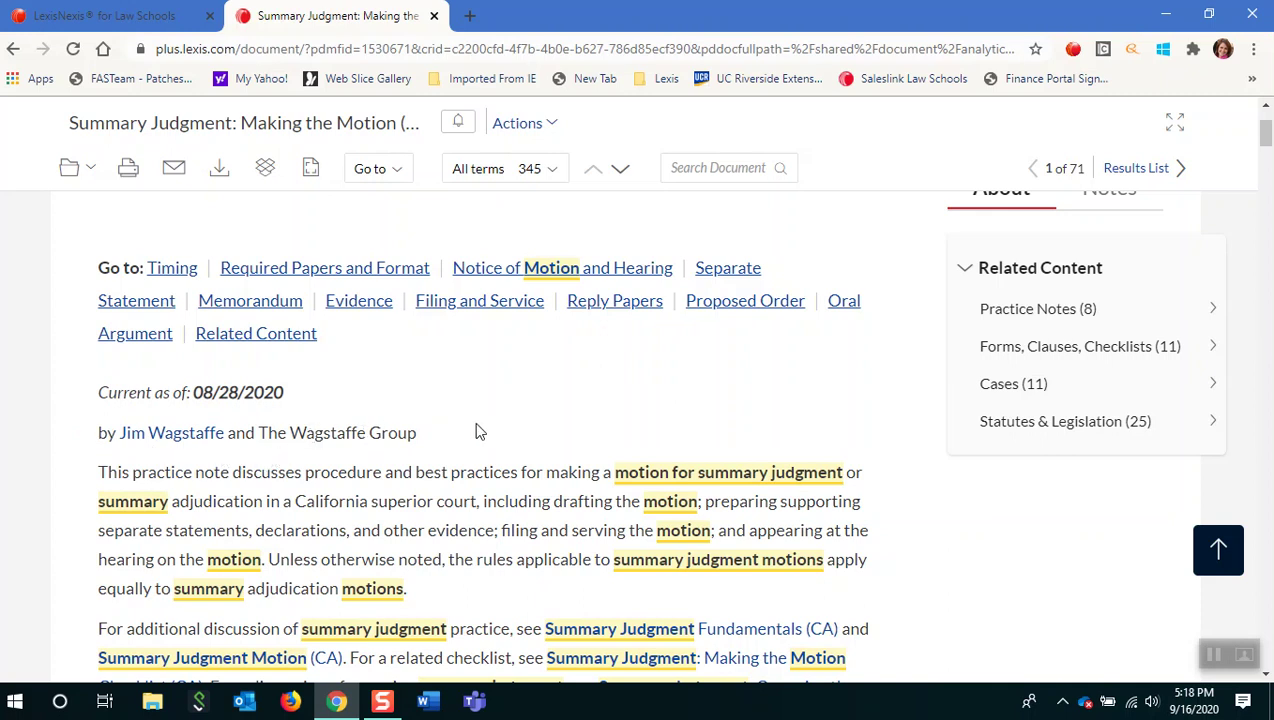
pyautogui.scroll(-1, 476, 431)
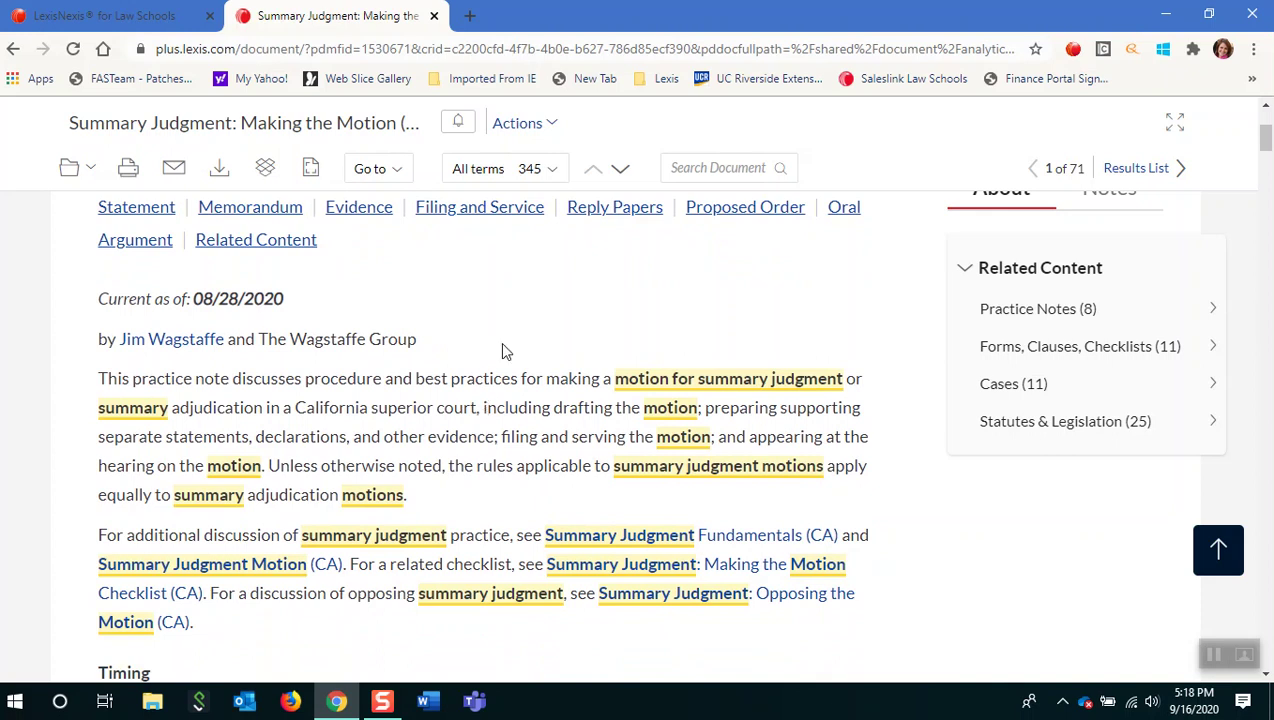
pyautogui.scroll(-1, 503, 350)
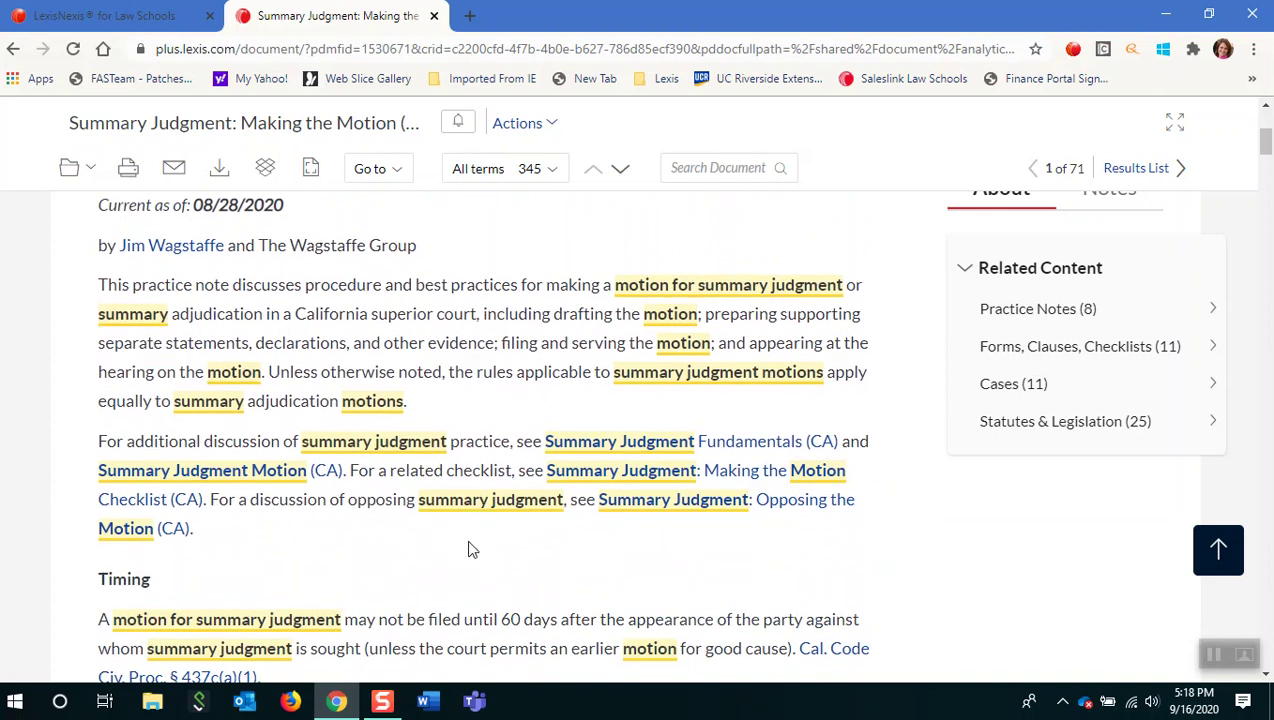
pyautogui.scroll(-3, 472, 549)
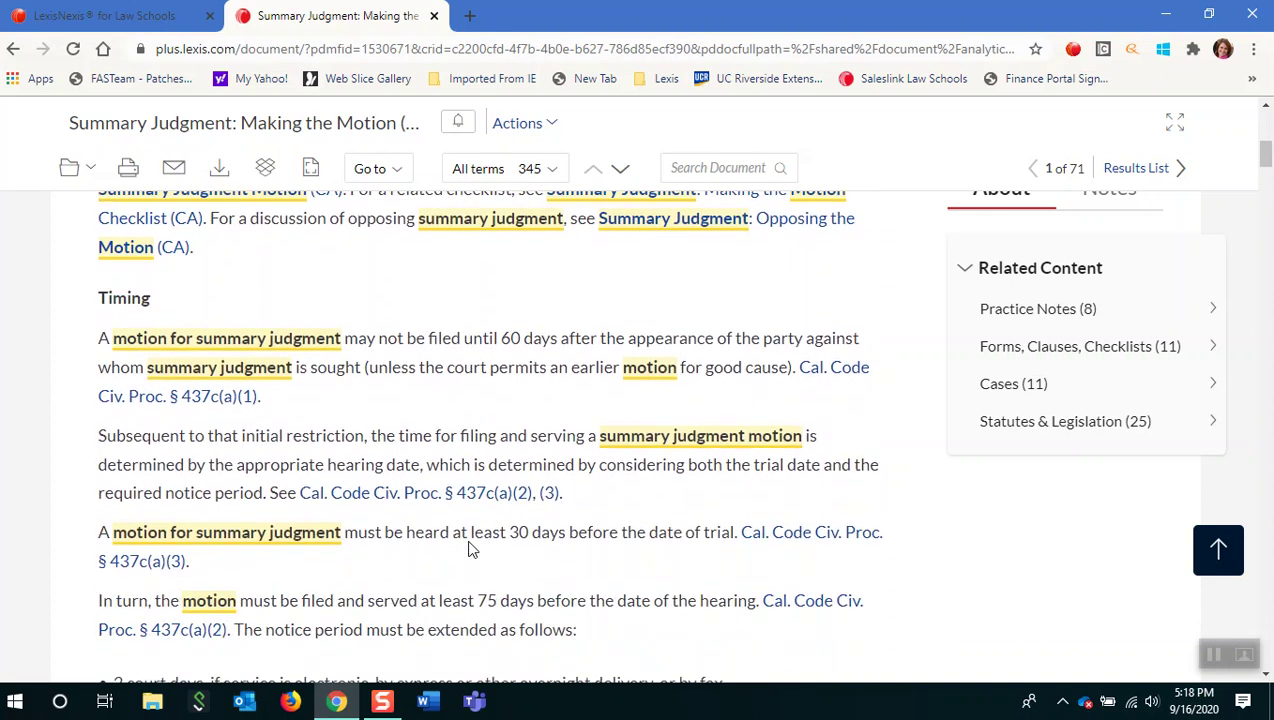
pyautogui.scroll(-5, 469, 541)
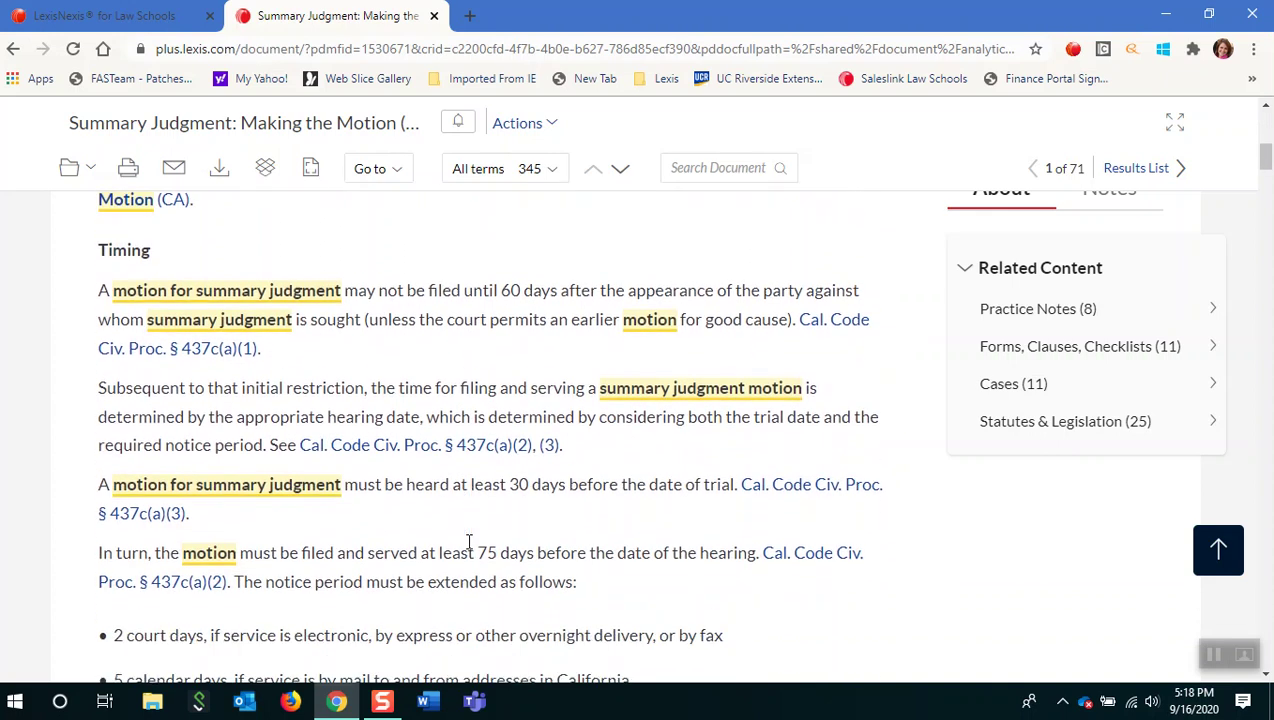
pyautogui.scroll(-15, 469, 541)
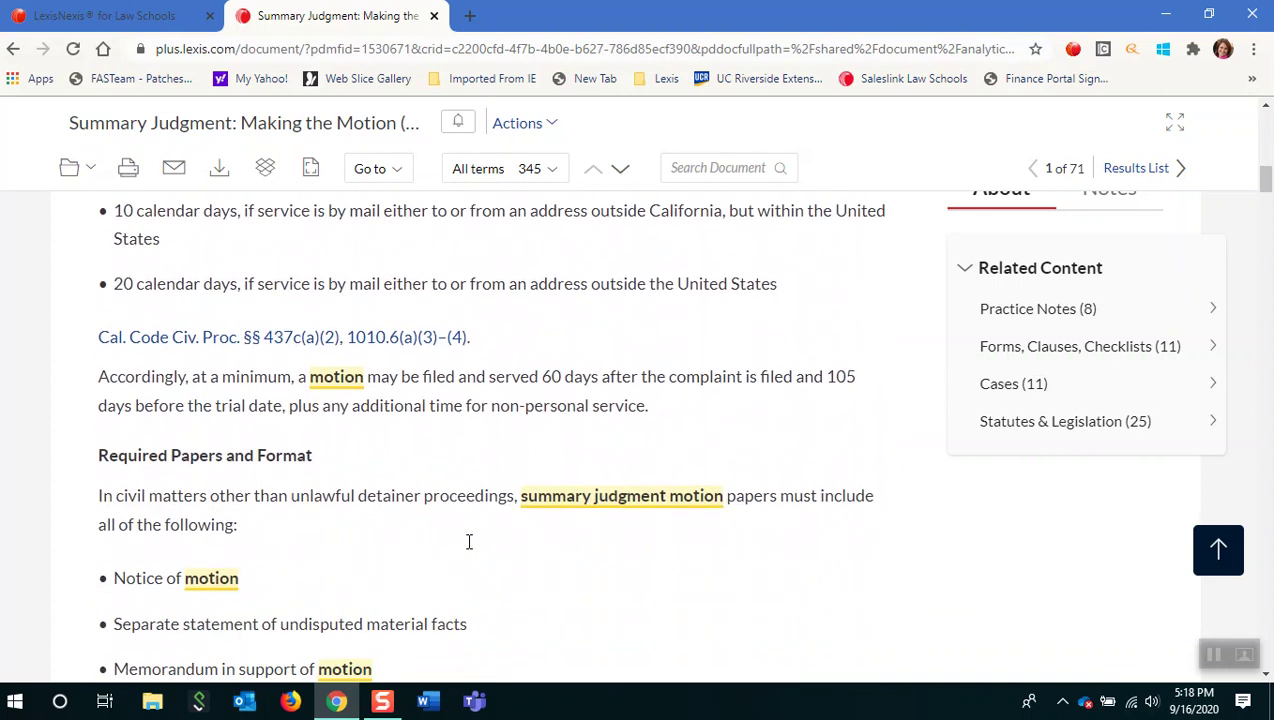
pyautogui.scroll(-20, 470, 549)
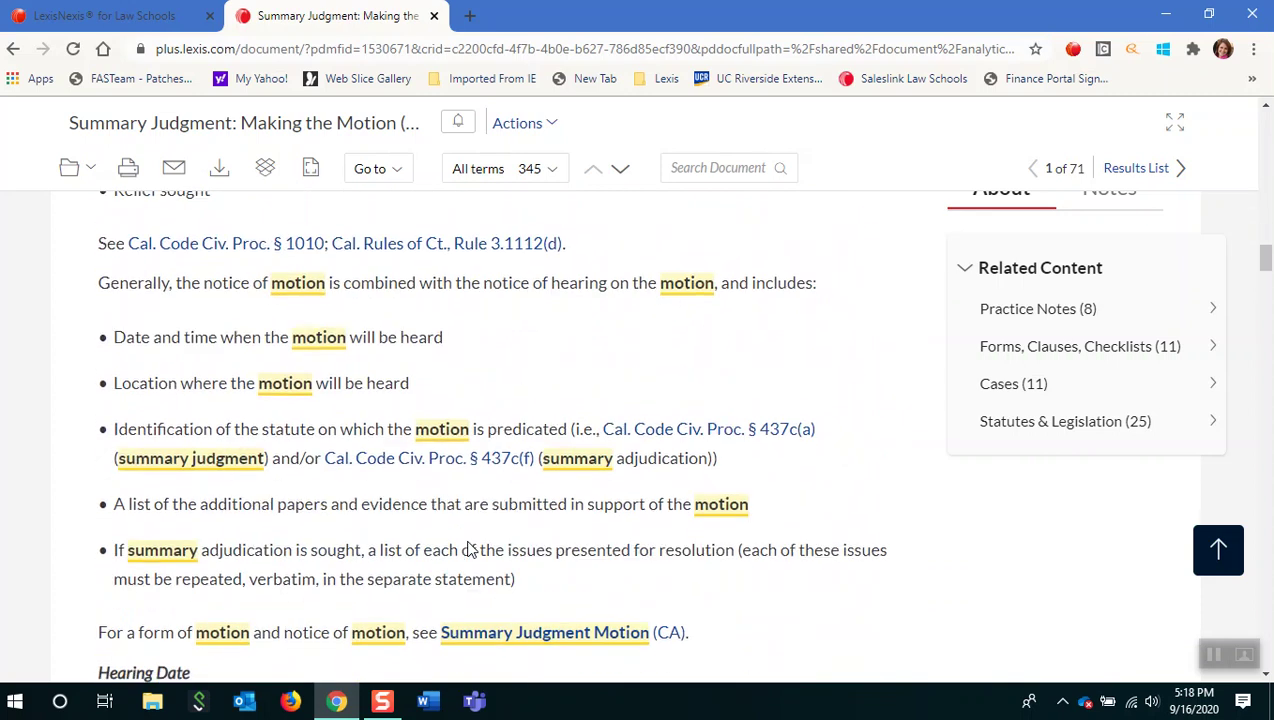
pyautogui.scroll(-20, 470, 549)
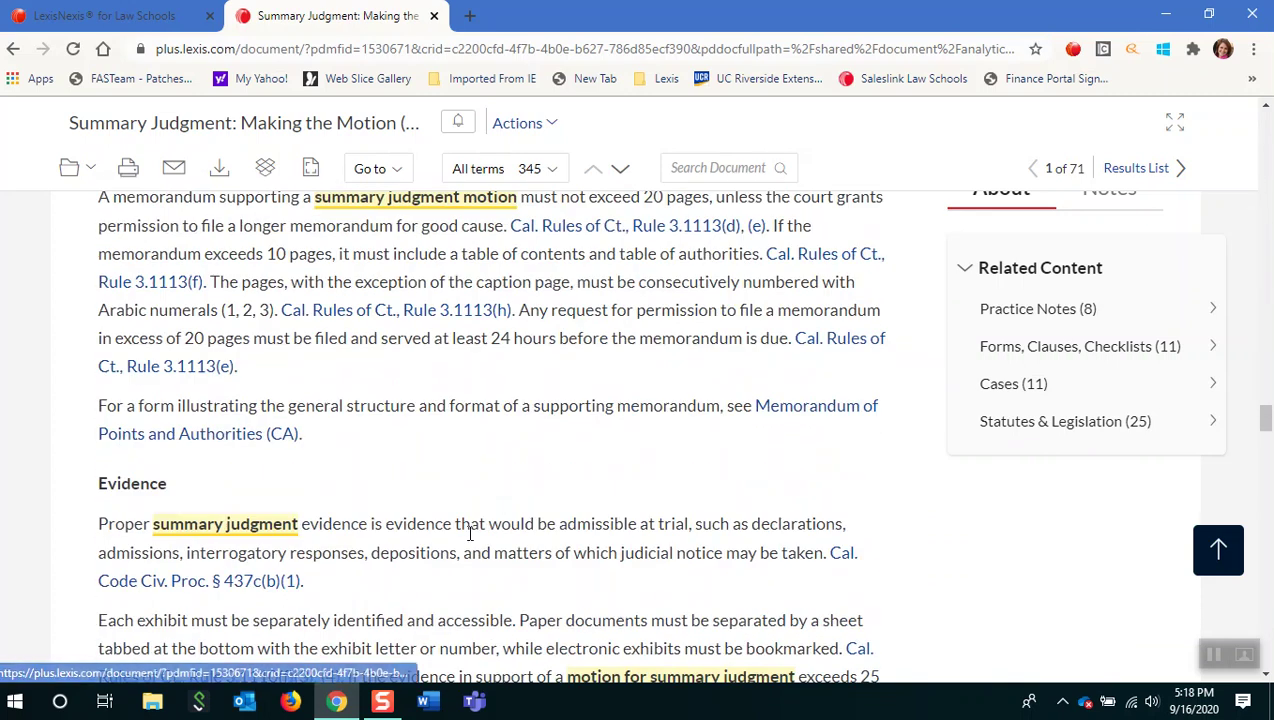
pyautogui.scroll(-20, 471, 541)
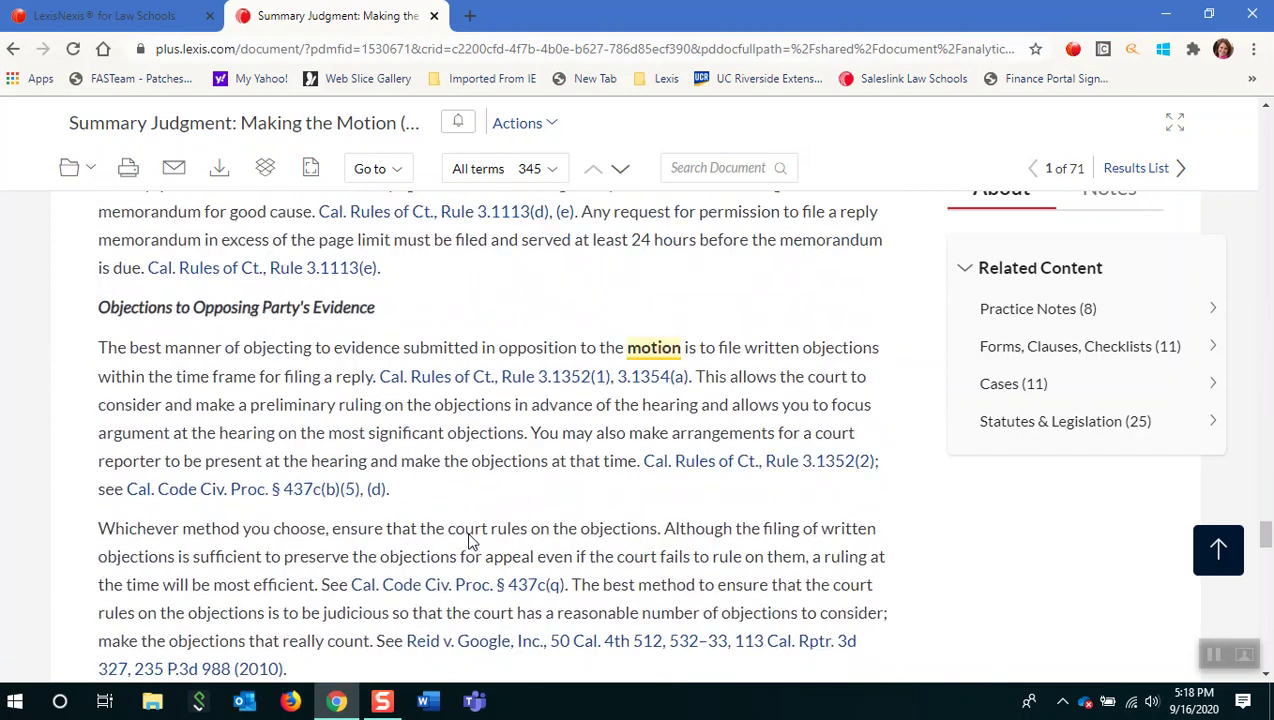
pyautogui.scroll(20, 466, 525)
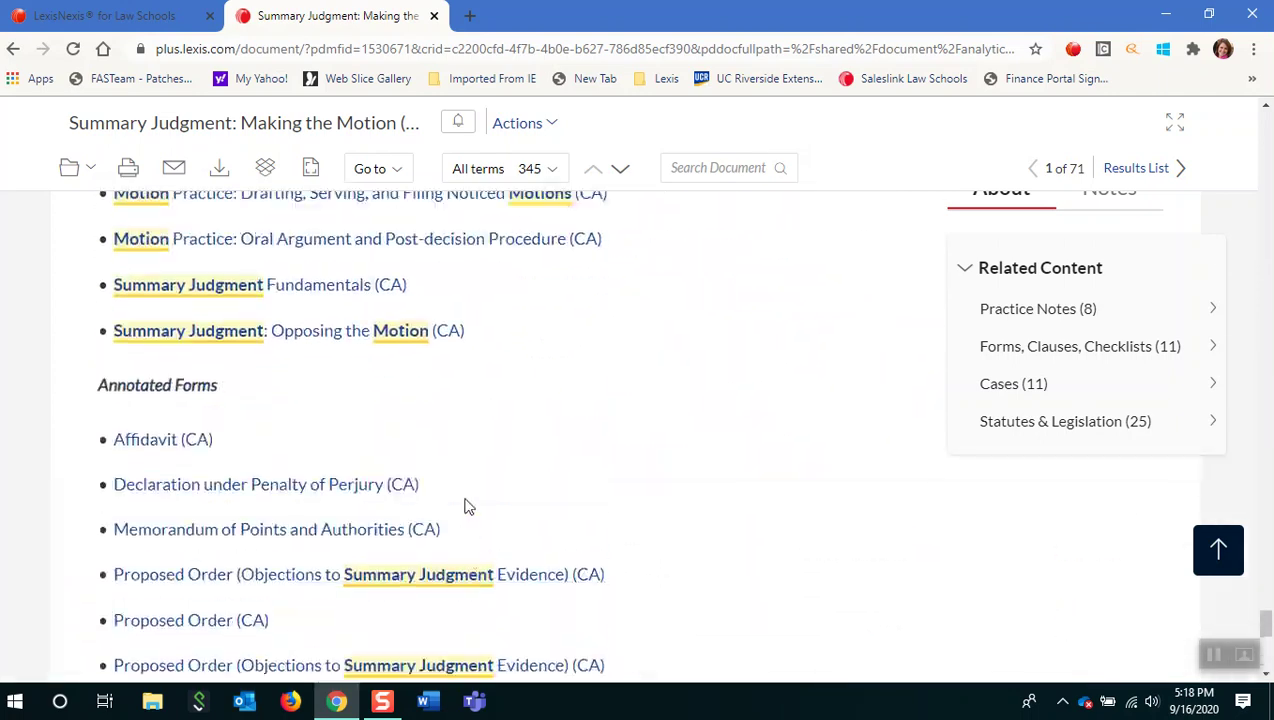
pyautogui.scroll(20, 450, 363)
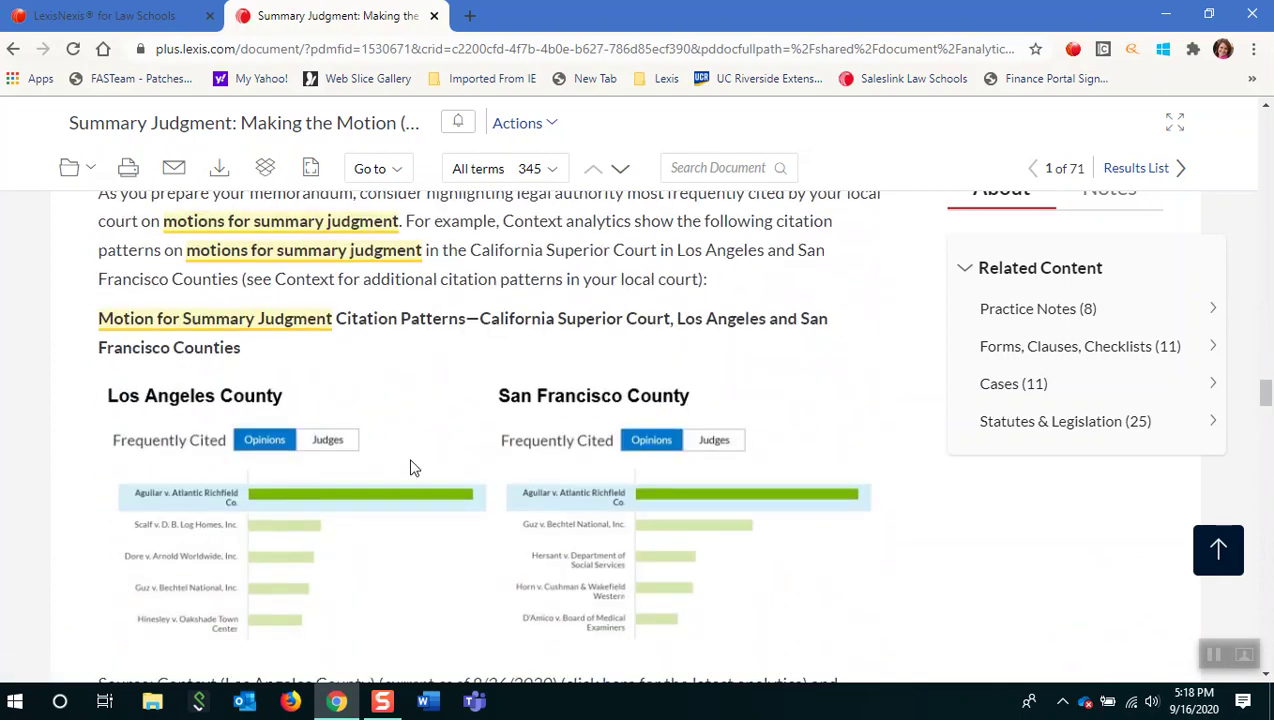
pyautogui.scroll(20, 410, 467)
pyautogui.scroll(10, 410, 467)
pyautogui.scroll(10, 410, 467)
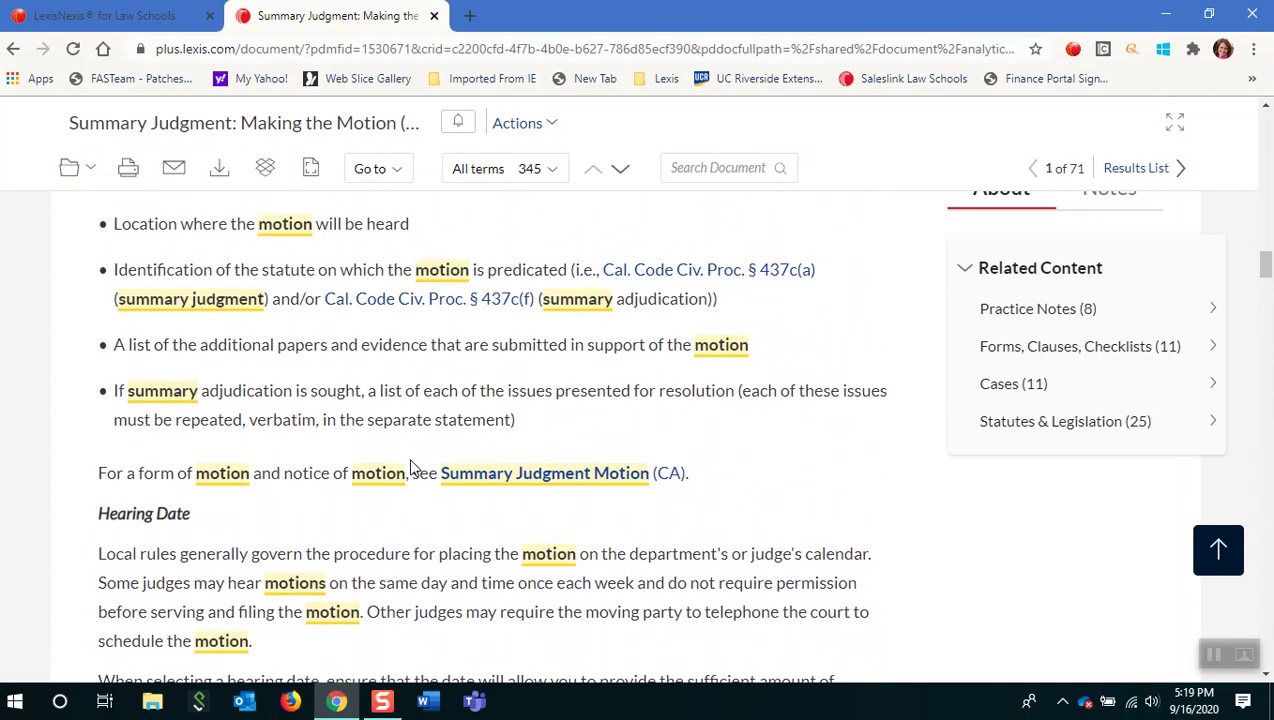
pyautogui.scroll(5, 414, 467)
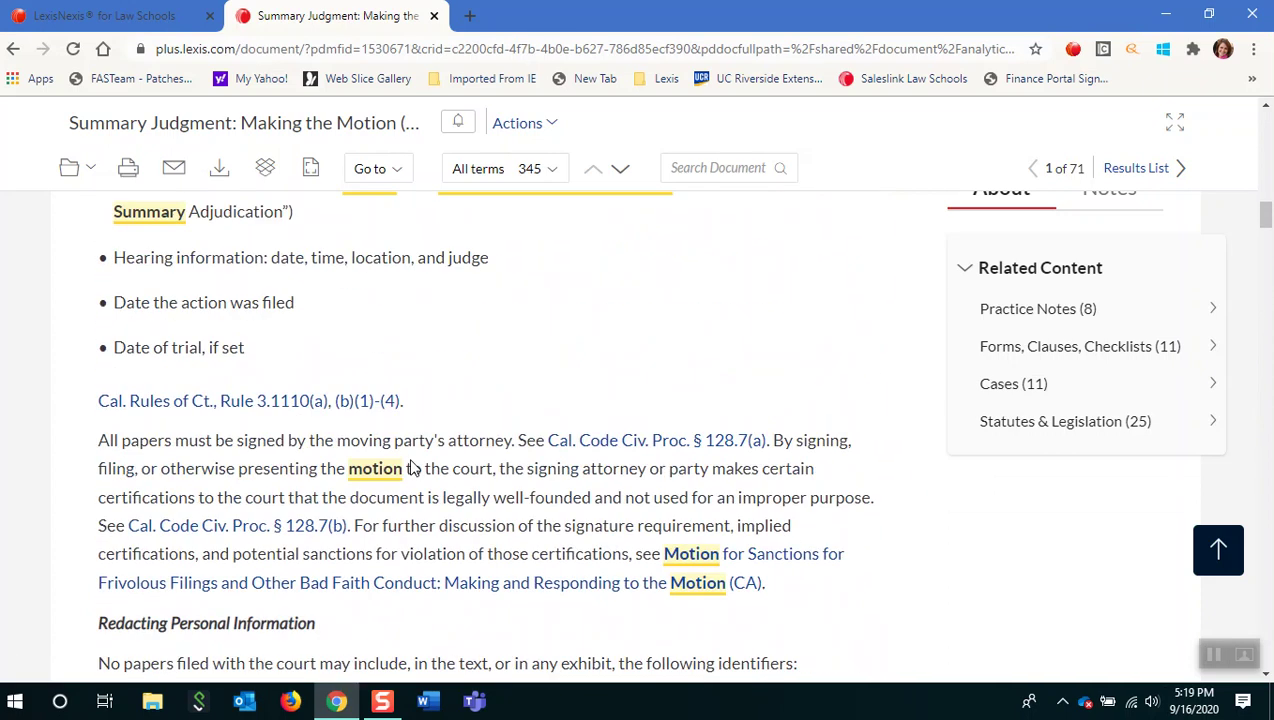
pyautogui.scroll(6, 410, 461)
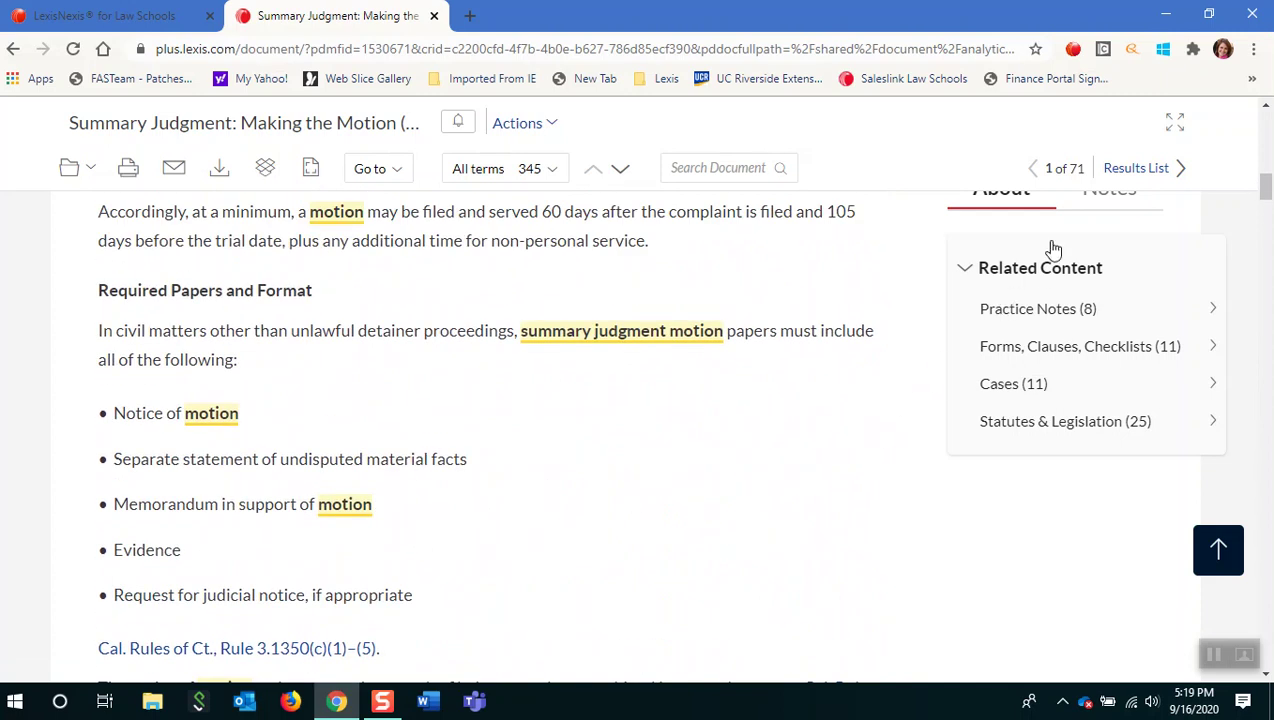
# List the note's related Forms, Clauses, Checklists (11) and return to the top of the note
pyautogui.click(1021, 350)
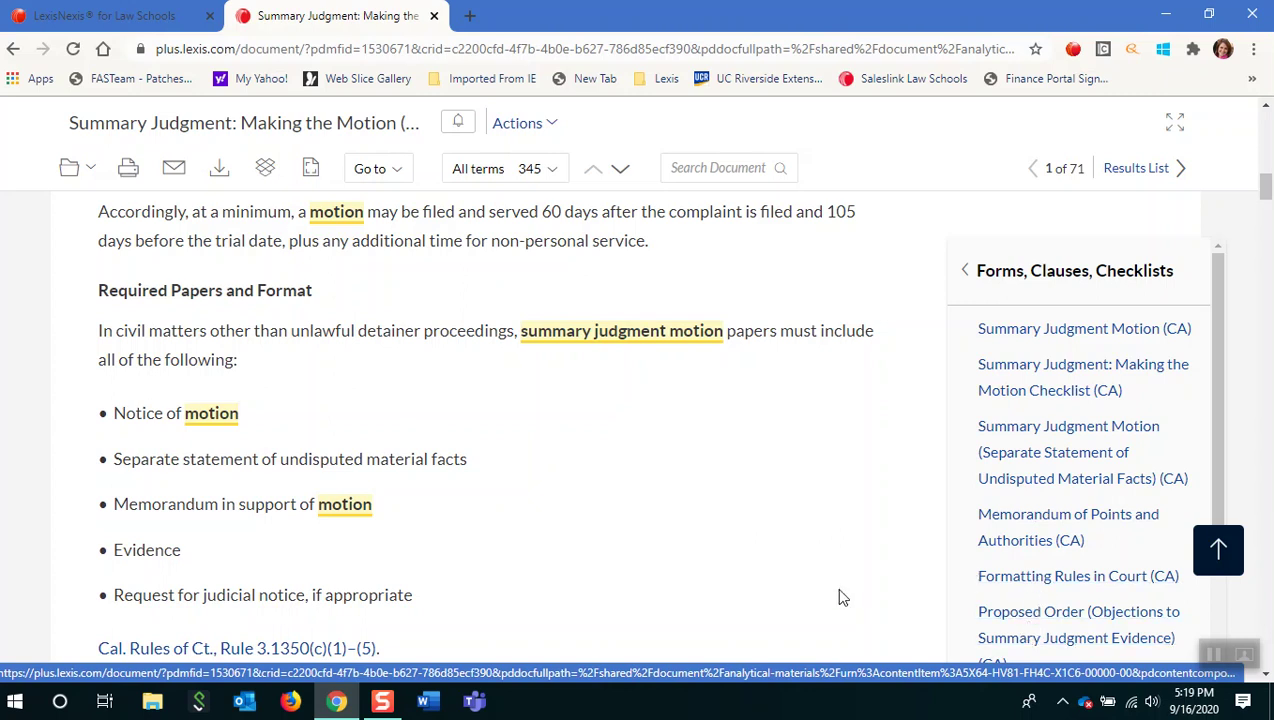
pyautogui.scroll(4, 805, 592)
pyautogui.click(1218, 552)
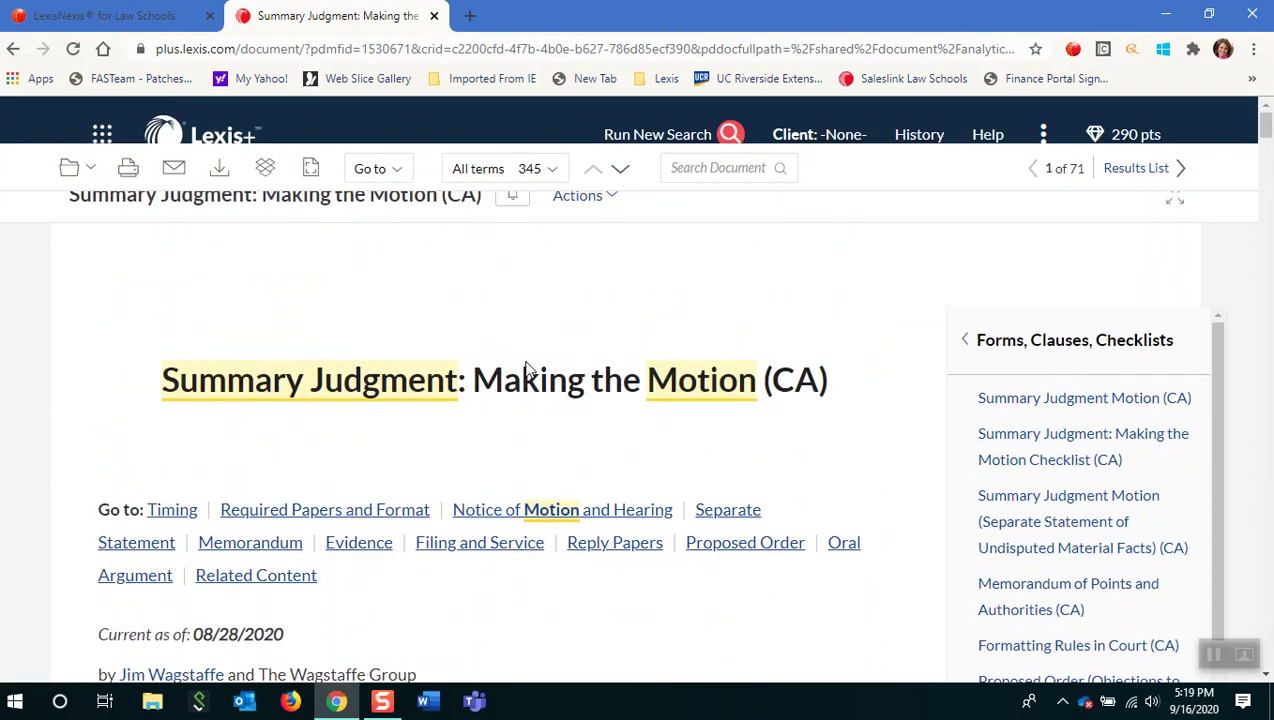
pyautogui.click(13, 48)
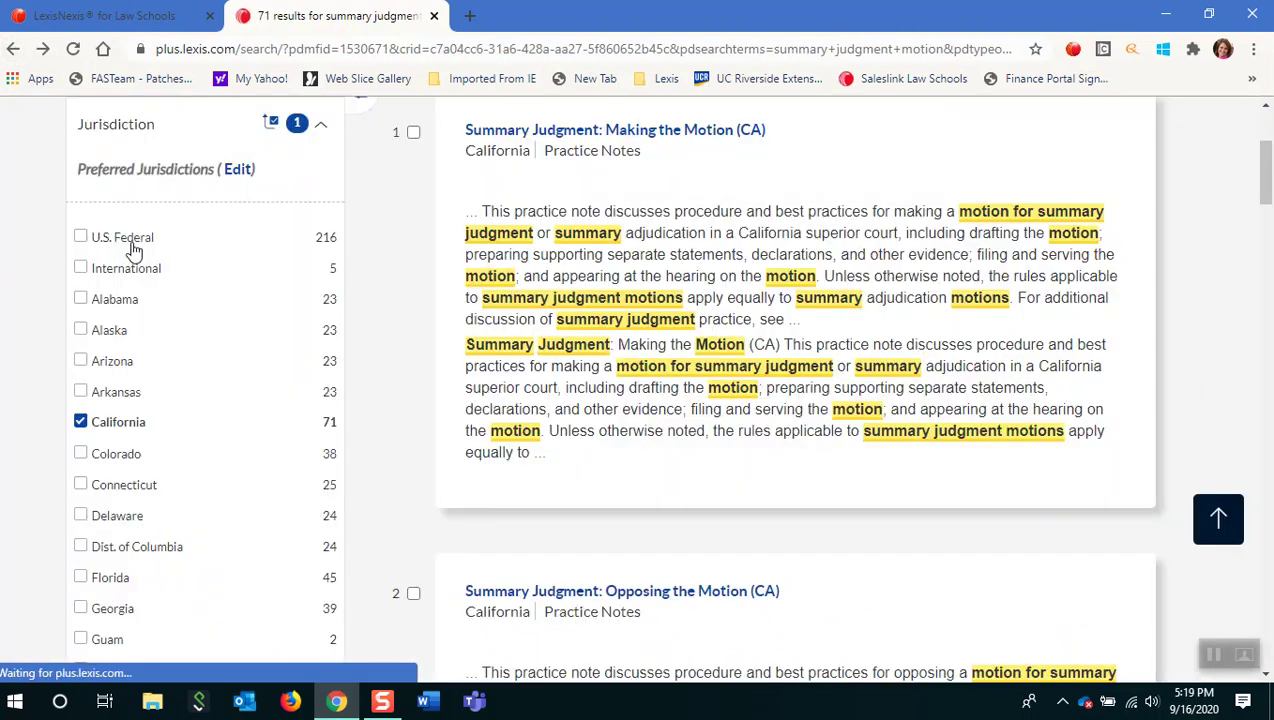
pyautogui.scroll(3, 353, 302)
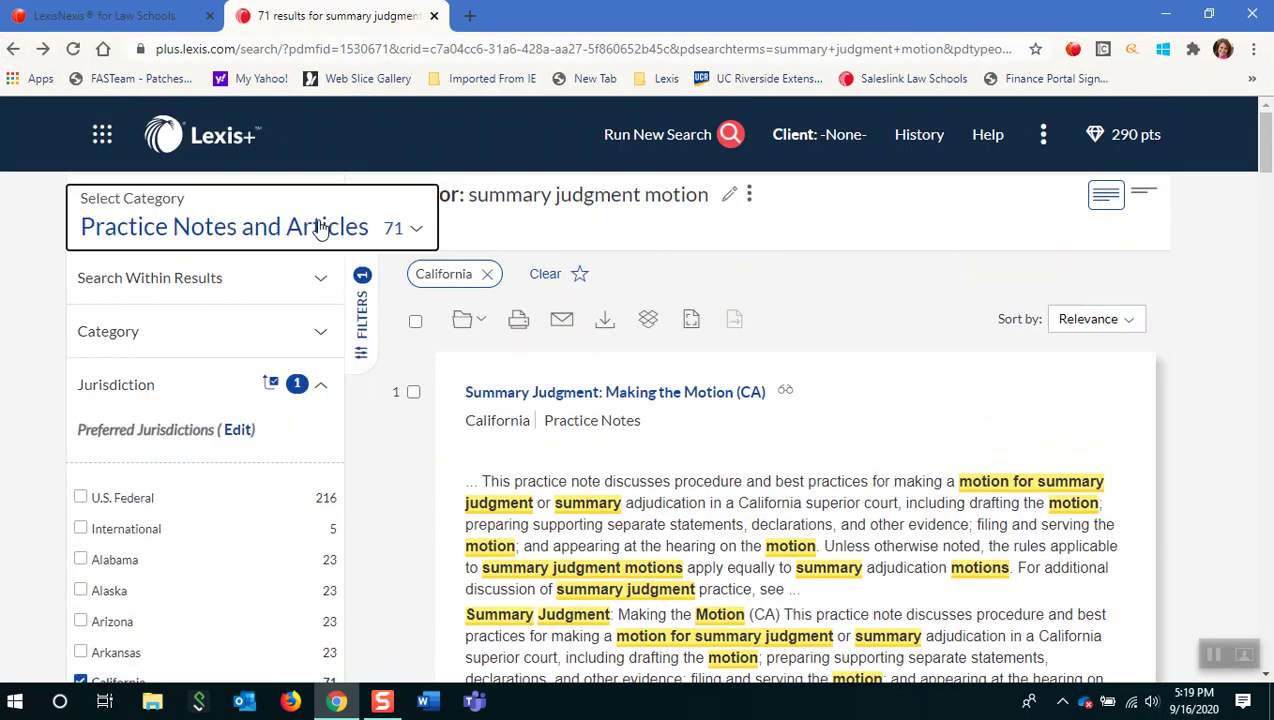
pyautogui.click(321, 225)
pyautogui.click(197, 359)
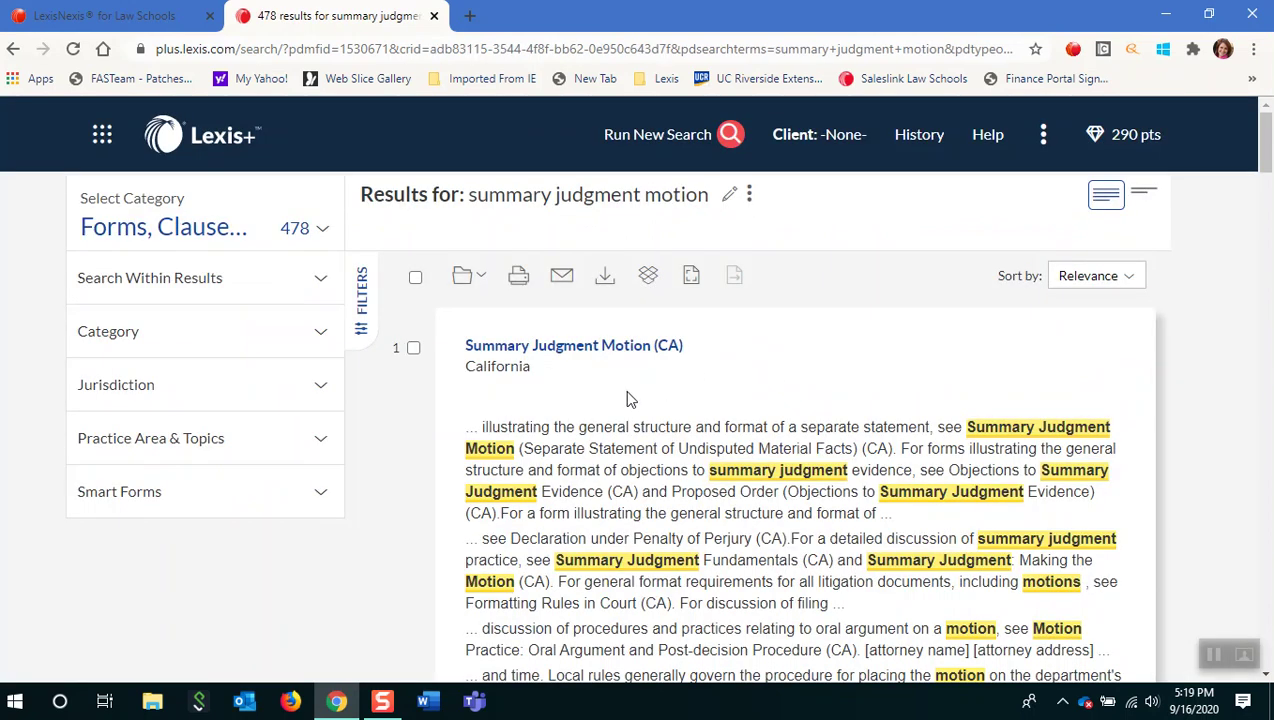
# Open the Summary Judgment Motion (CA) form, result 1 of 478, and scroll its notice template
pyautogui.click(580, 356)
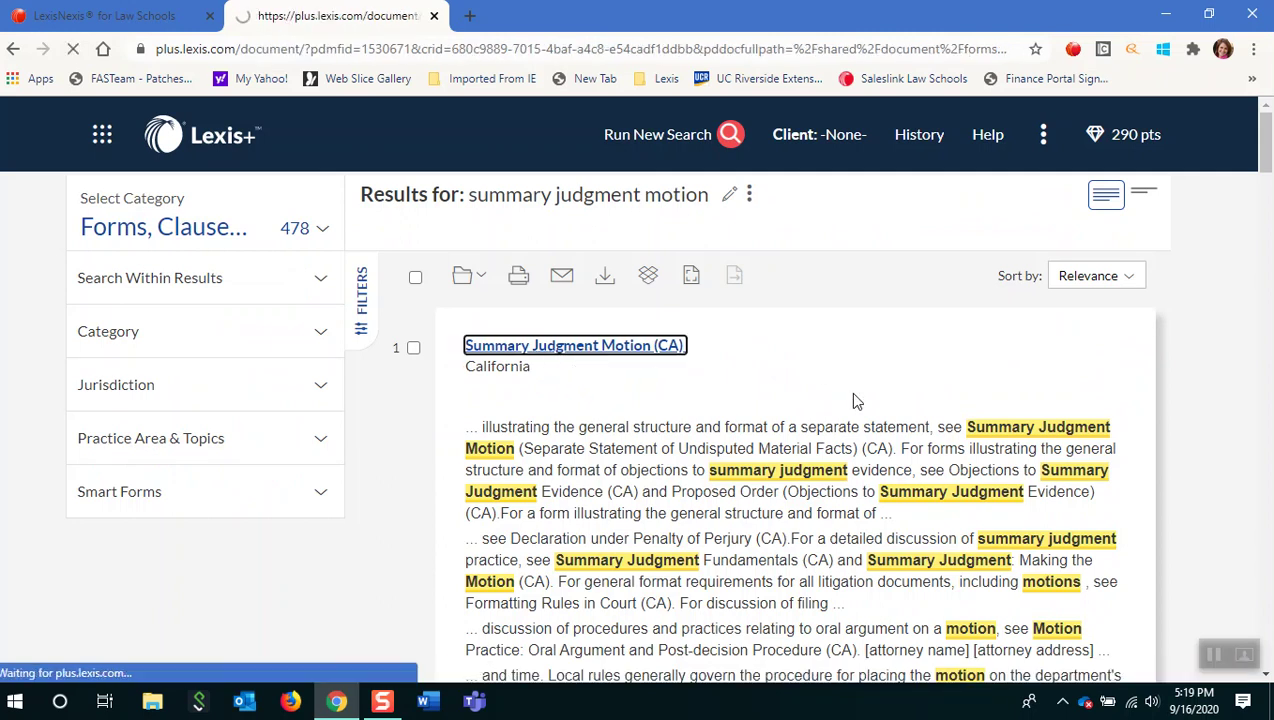
pyautogui.scroll(-5, 852, 395)
pyautogui.scroll(-10, 756, 424)
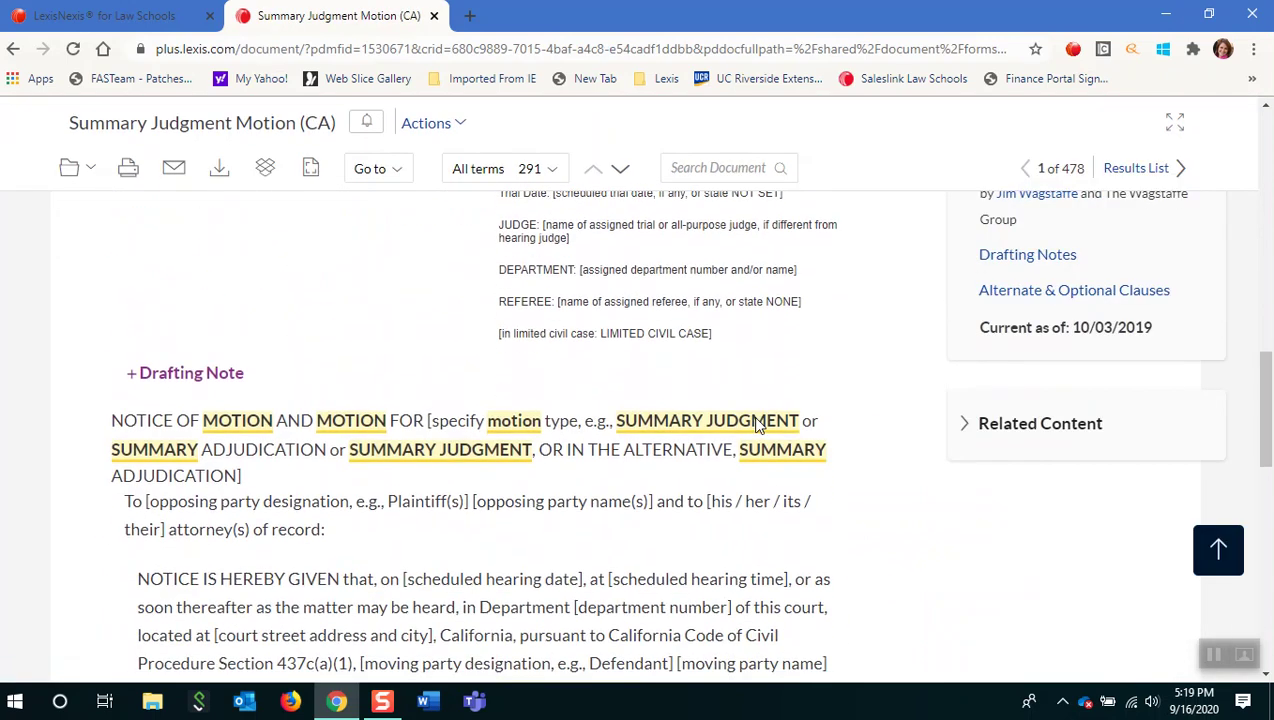
pyautogui.scroll(-8, 756, 420)
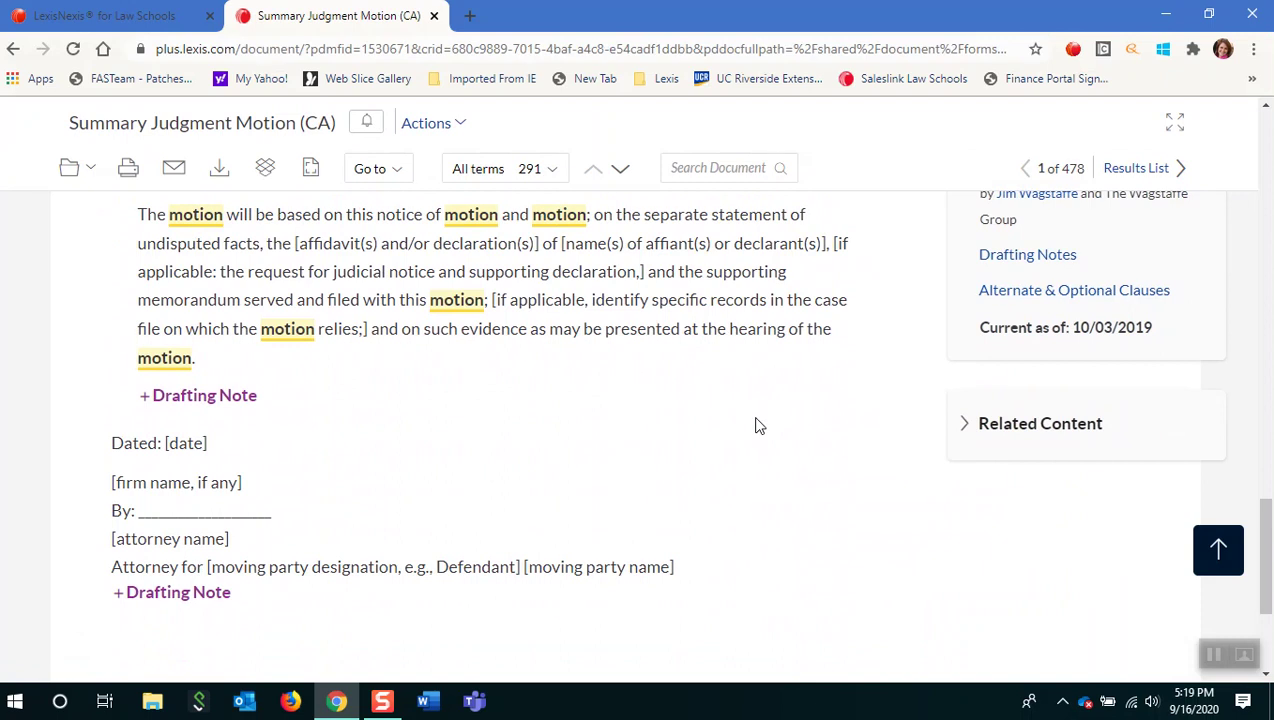
pyautogui.scroll(5, 756, 424)
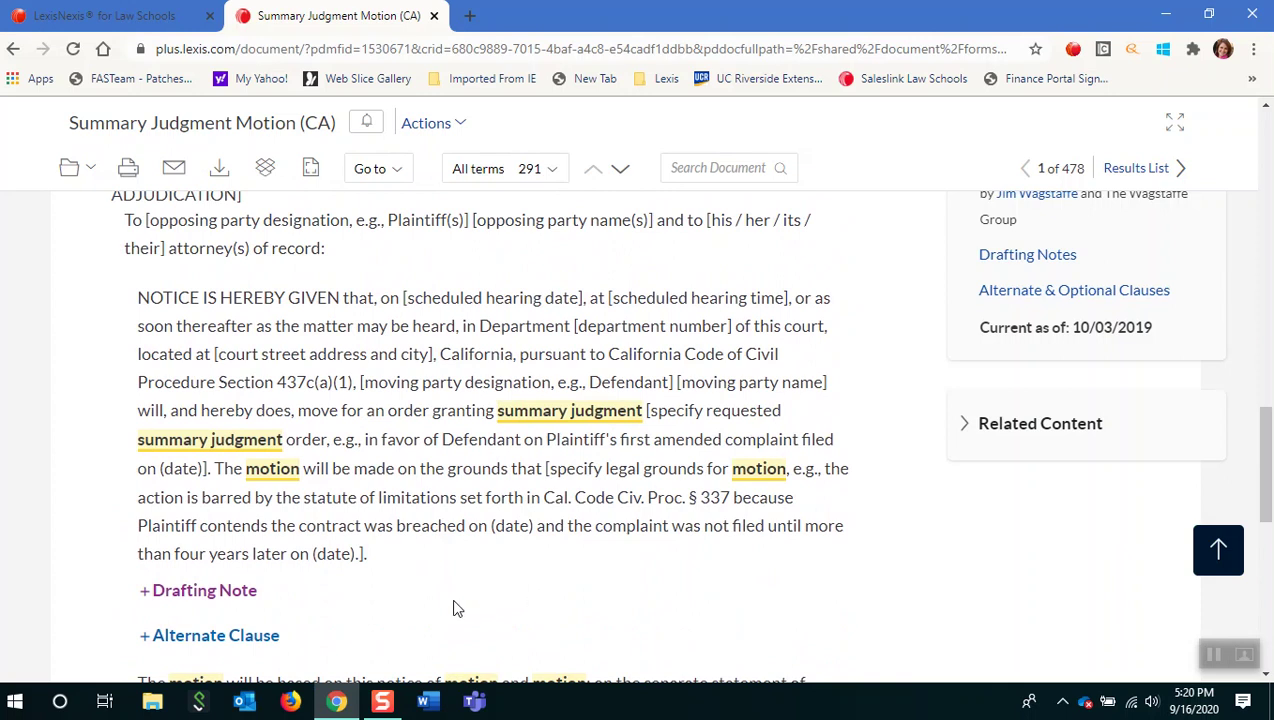
pyautogui.scroll(2, 330, 543)
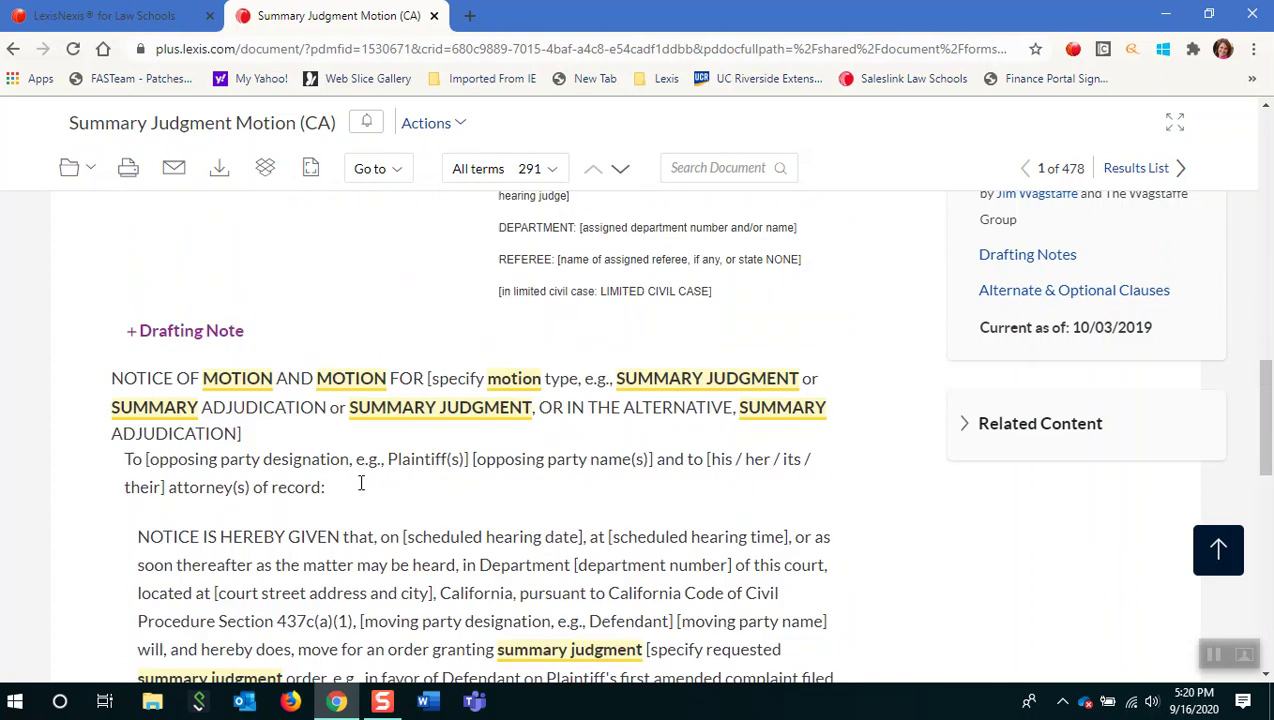
pyautogui.scroll(-1, 230, 530)
pyautogui.scroll(-2, 230, 530)
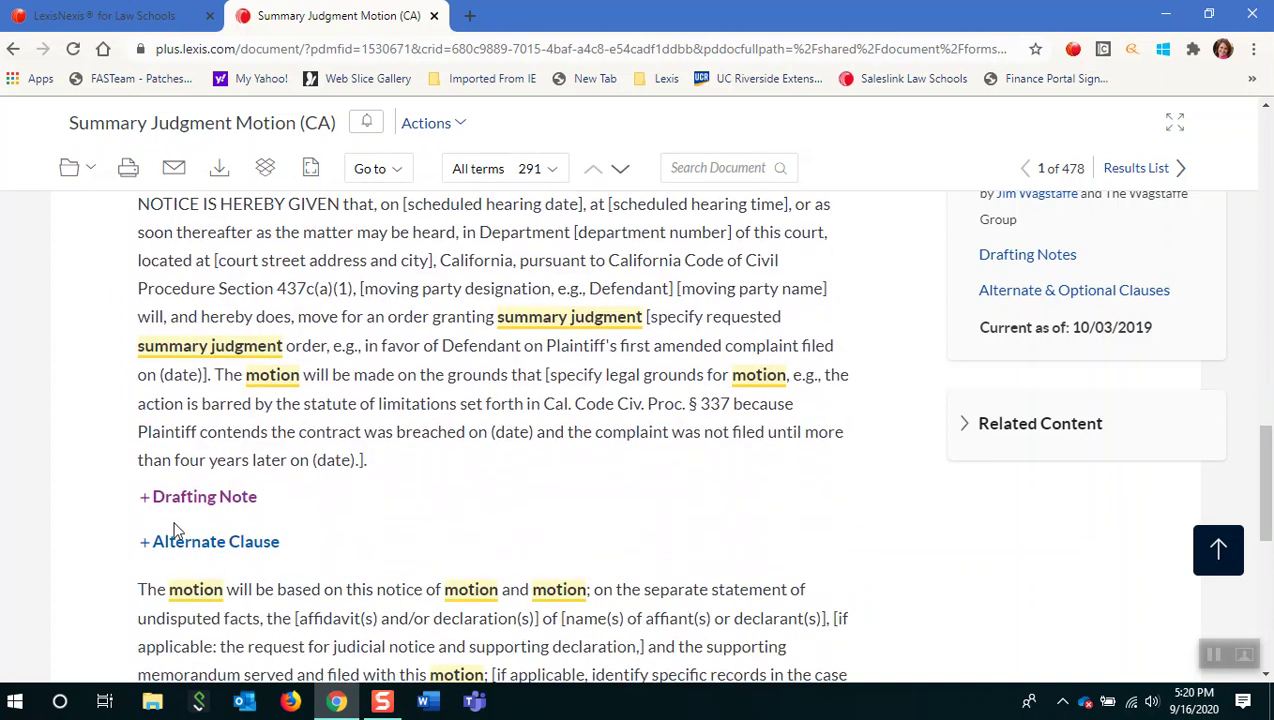
# Expand the introductory paragraph's drafting note and its first alternate clause
pyautogui.click(146, 500)
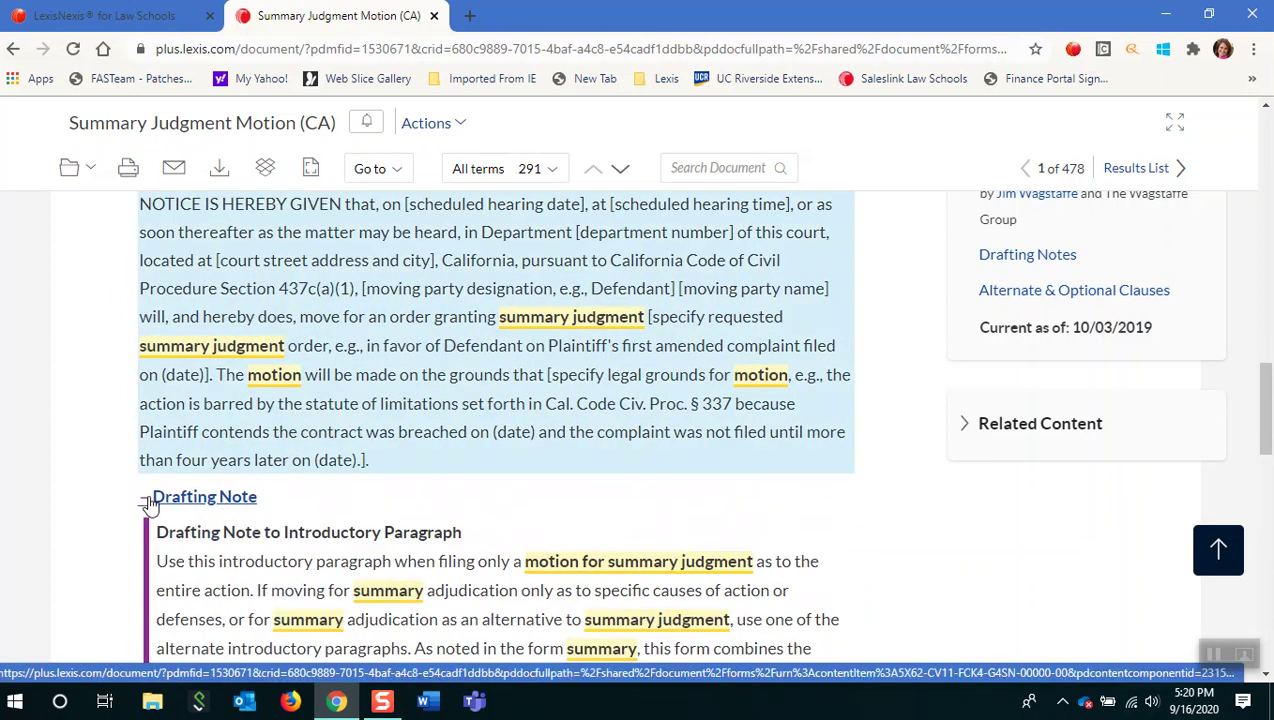
pyautogui.scroll(-3, 205, 515)
pyautogui.scroll(-7, 205, 515)
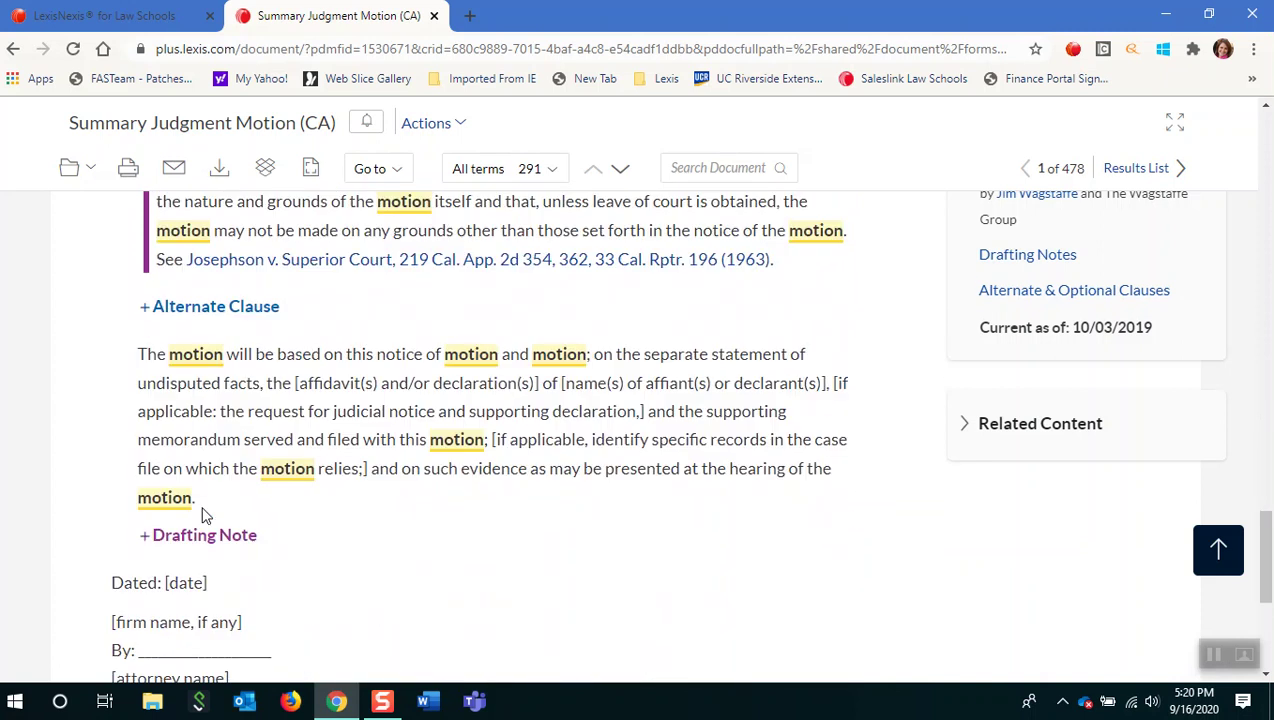
pyautogui.click(146, 307)
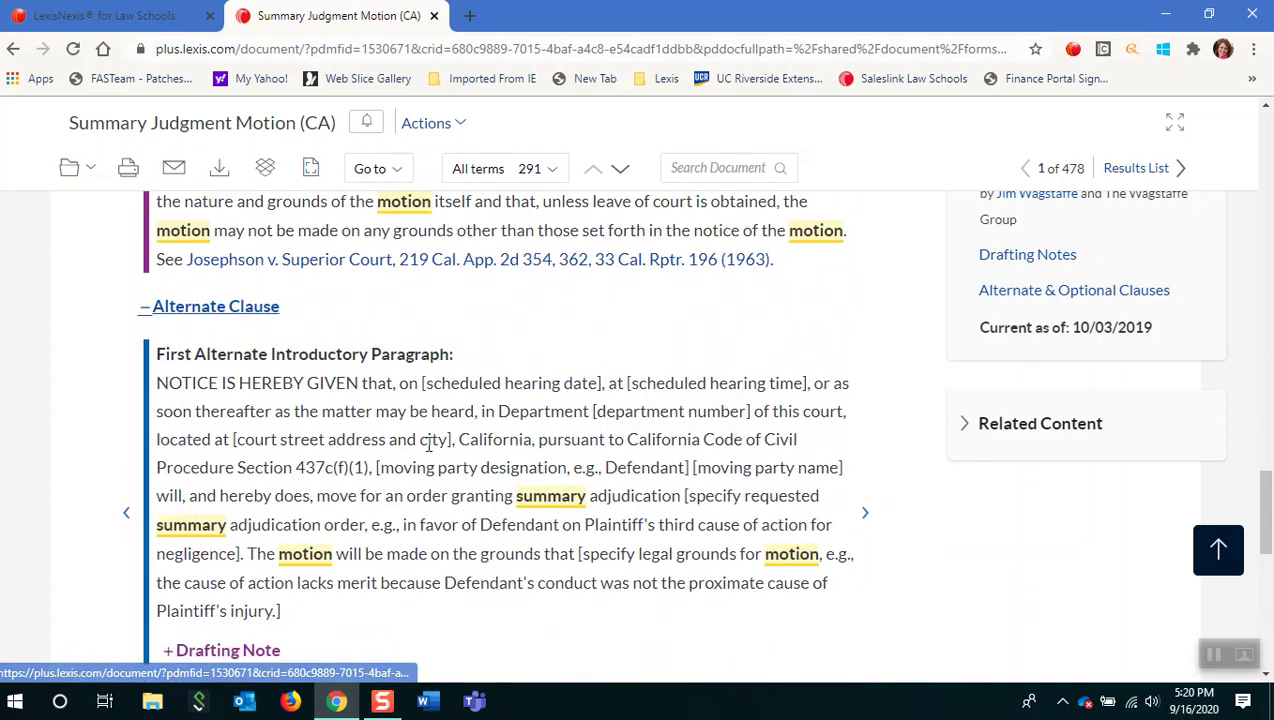
pyautogui.scroll(-5, 494, 520)
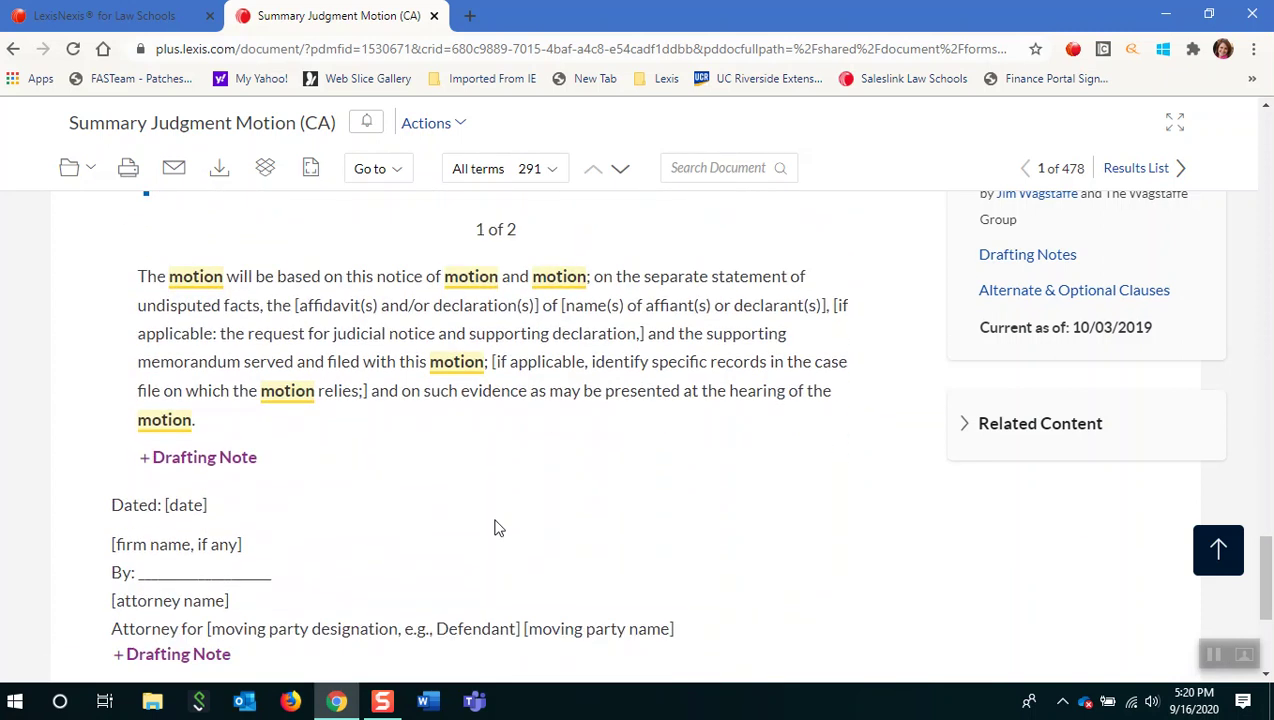
pyautogui.scroll(15, 497, 527)
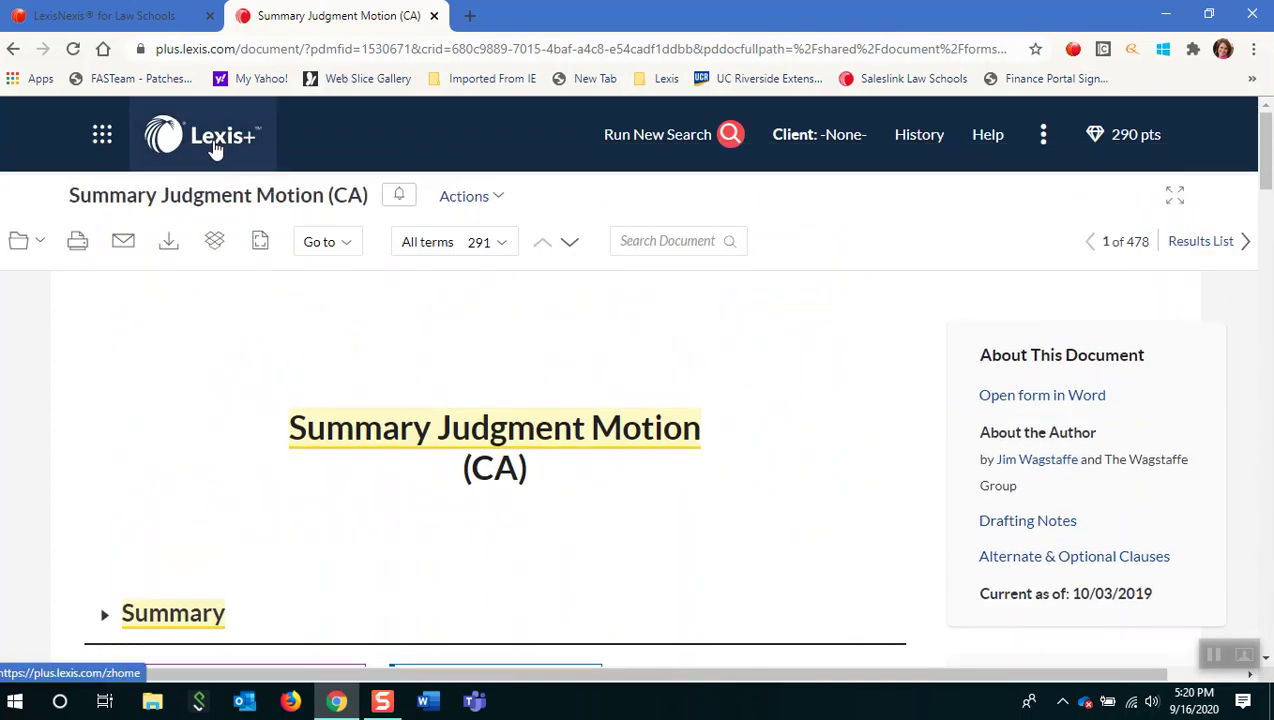
# Go from the Lexis+ home through Practical Guidance to the Brief Analysis upload page
pyautogui.click(216, 145)
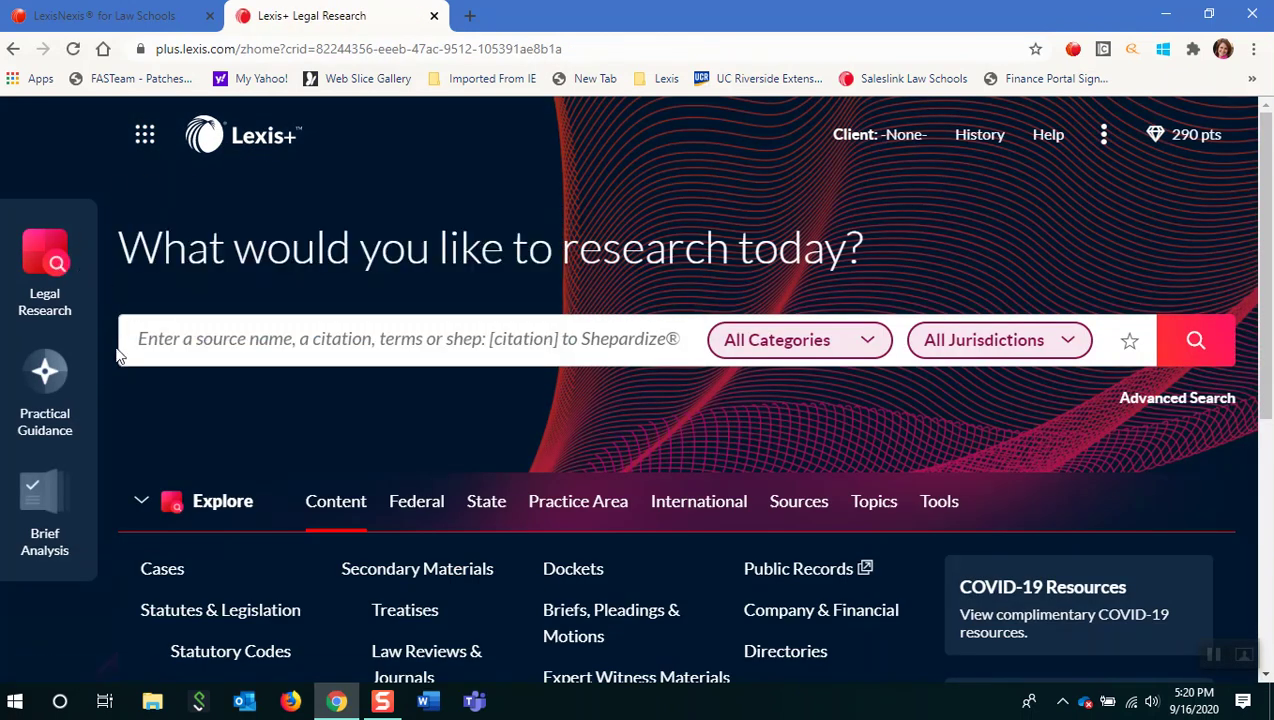
pyautogui.click(864, 341)
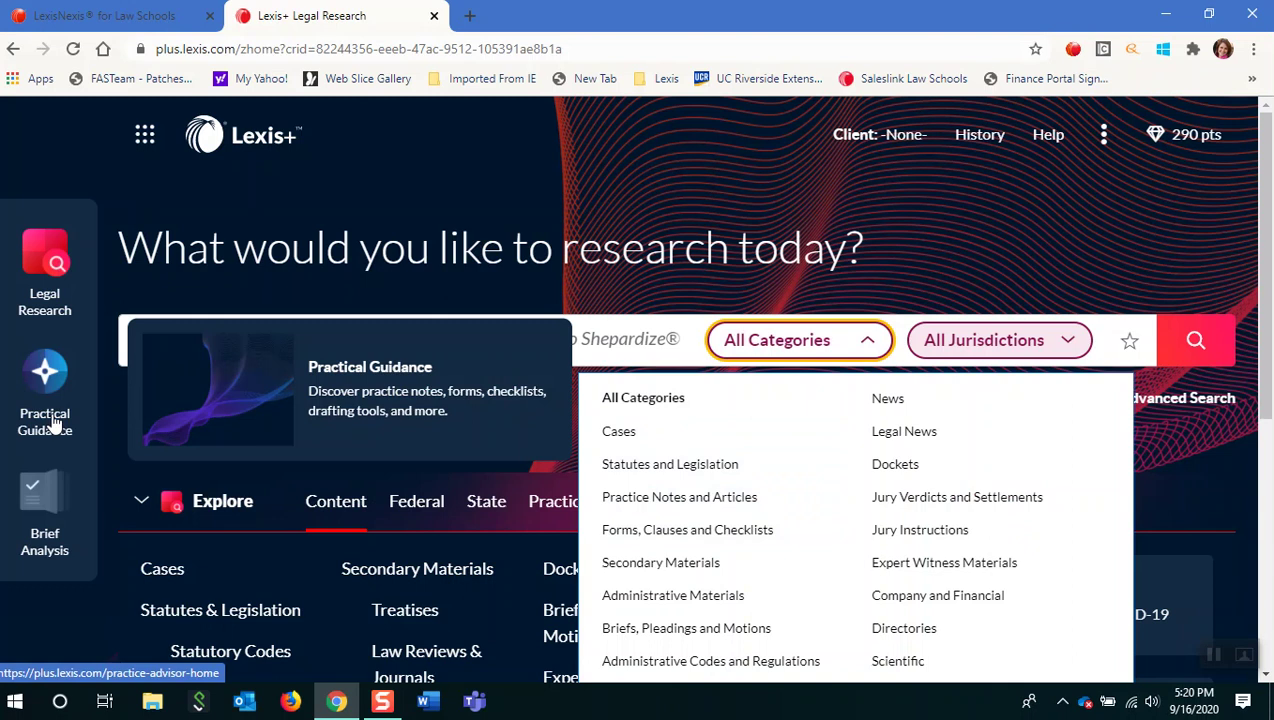
pyautogui.click(50, 375)
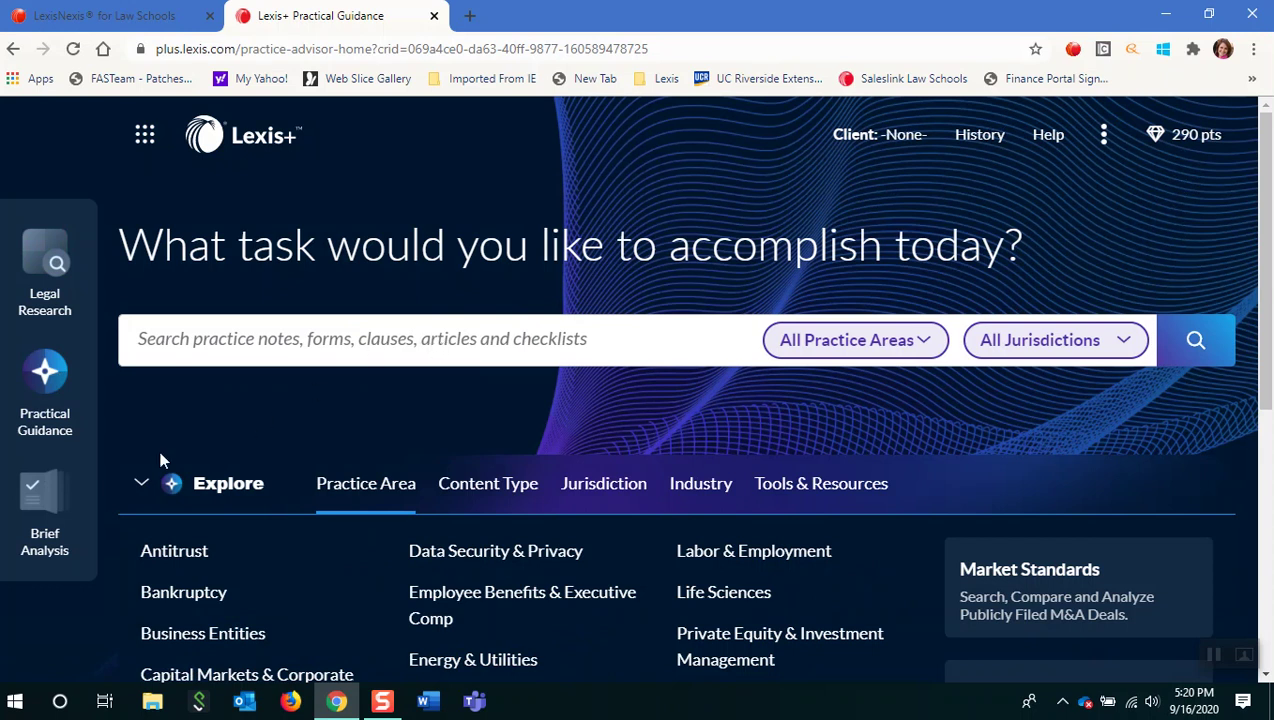
pyautogui.click(48, 508)
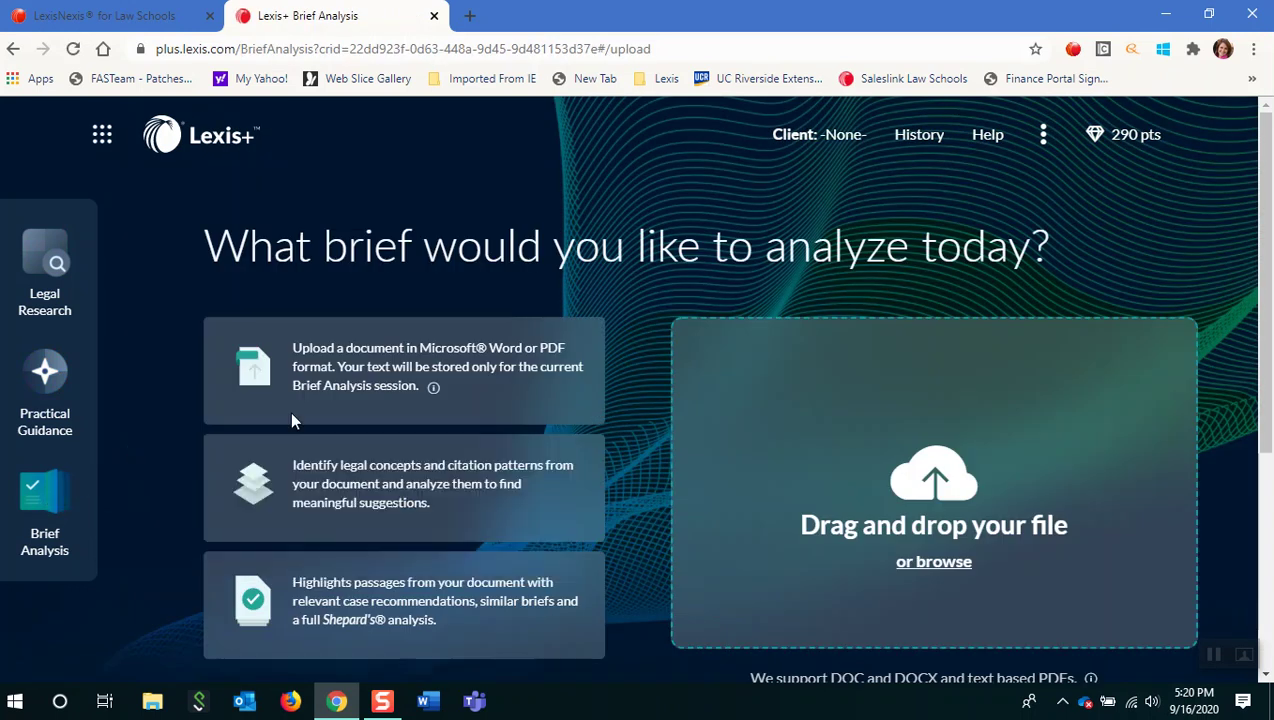
# Choose 'Sample Brief for Brief Analysis Demos.docx' from Desktop > Summer 2020 > Briefs
pyautogui.click(934, 562)
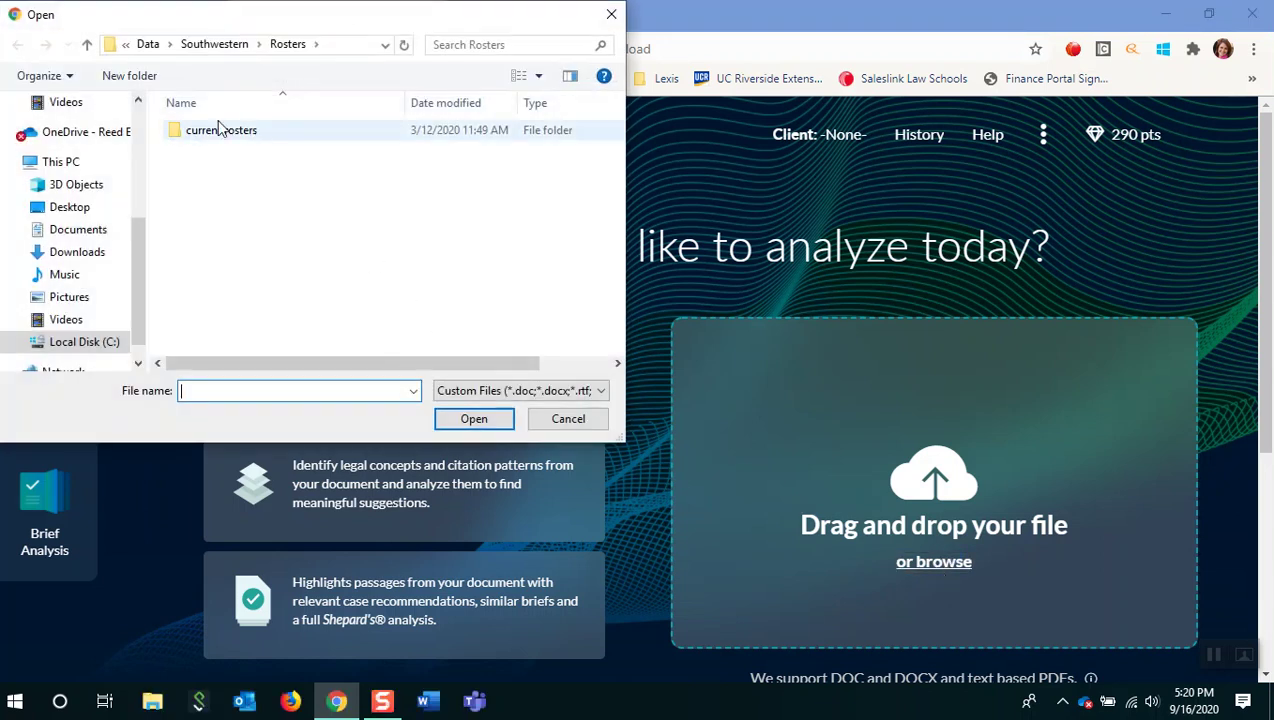
pyautogui.moveTo(139, 284); pyautogui.dragTo(154, 150)
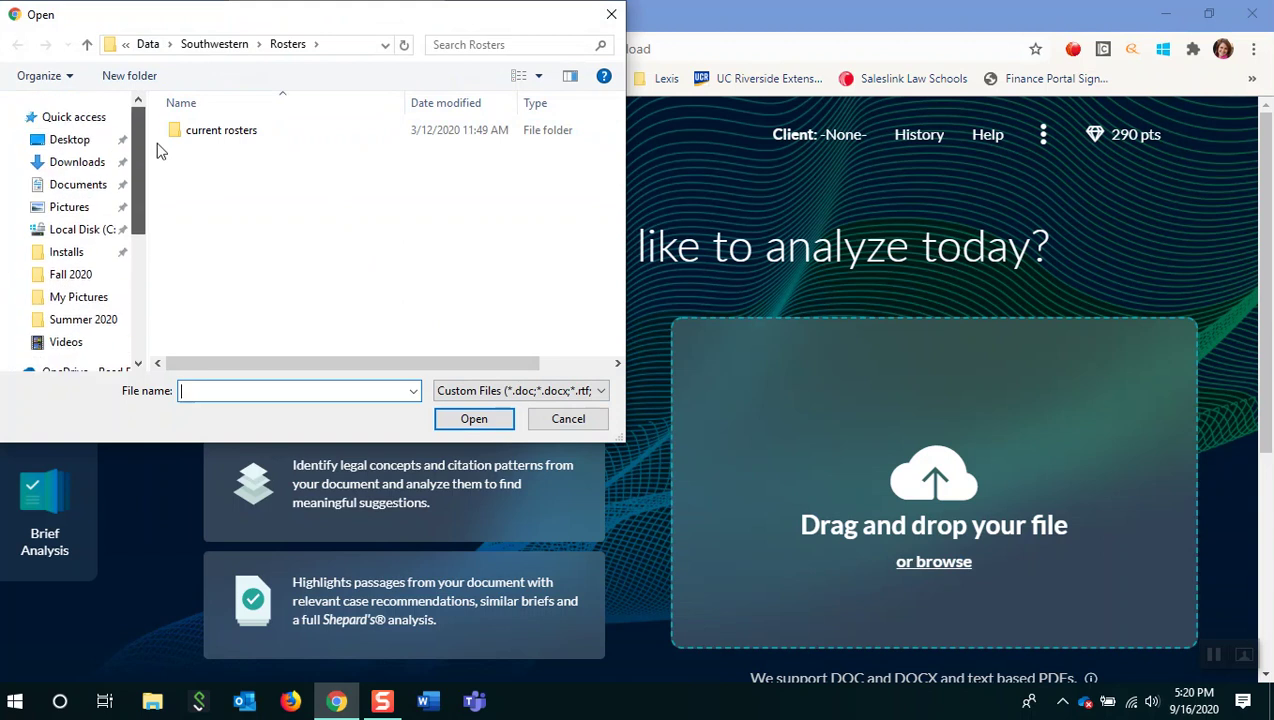
pyautogui.click(86, 145)
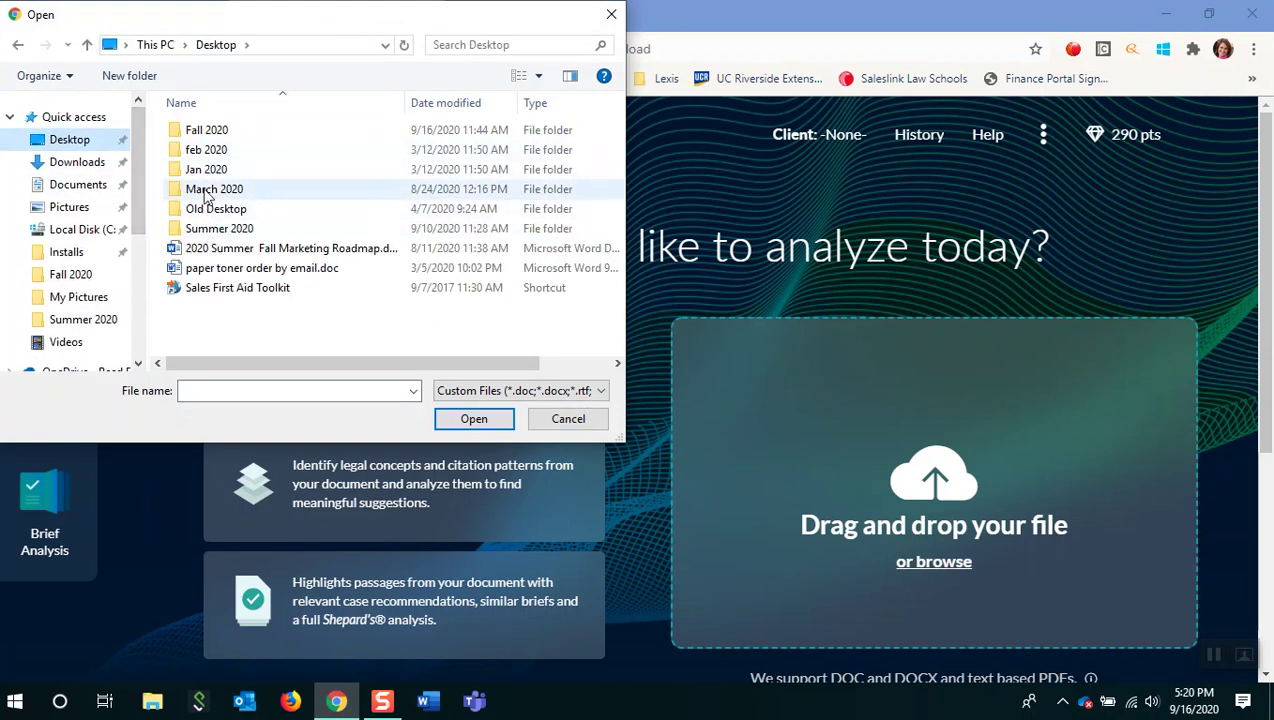
pyautogui.click(199, 230)
pyautogui.doubleClick(199, 230)
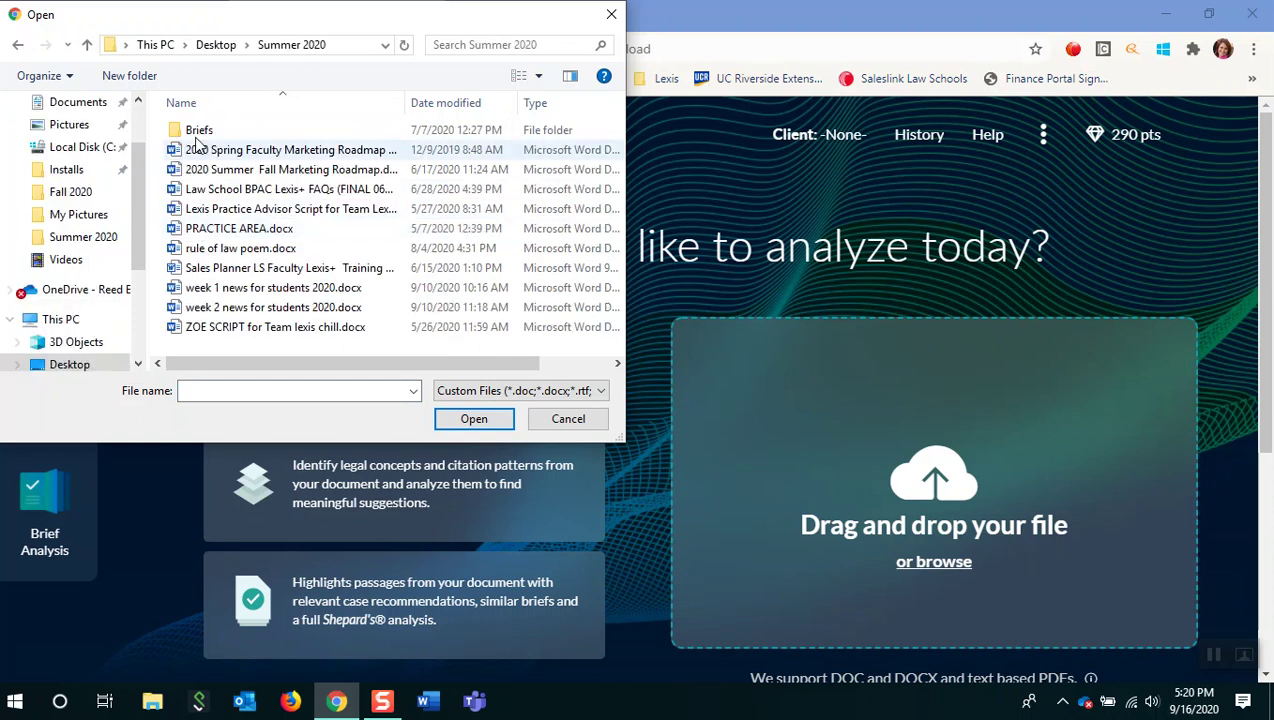
pyautogui.doubleClick(199, 132)
pyautogui.doubleClick(197, 132)
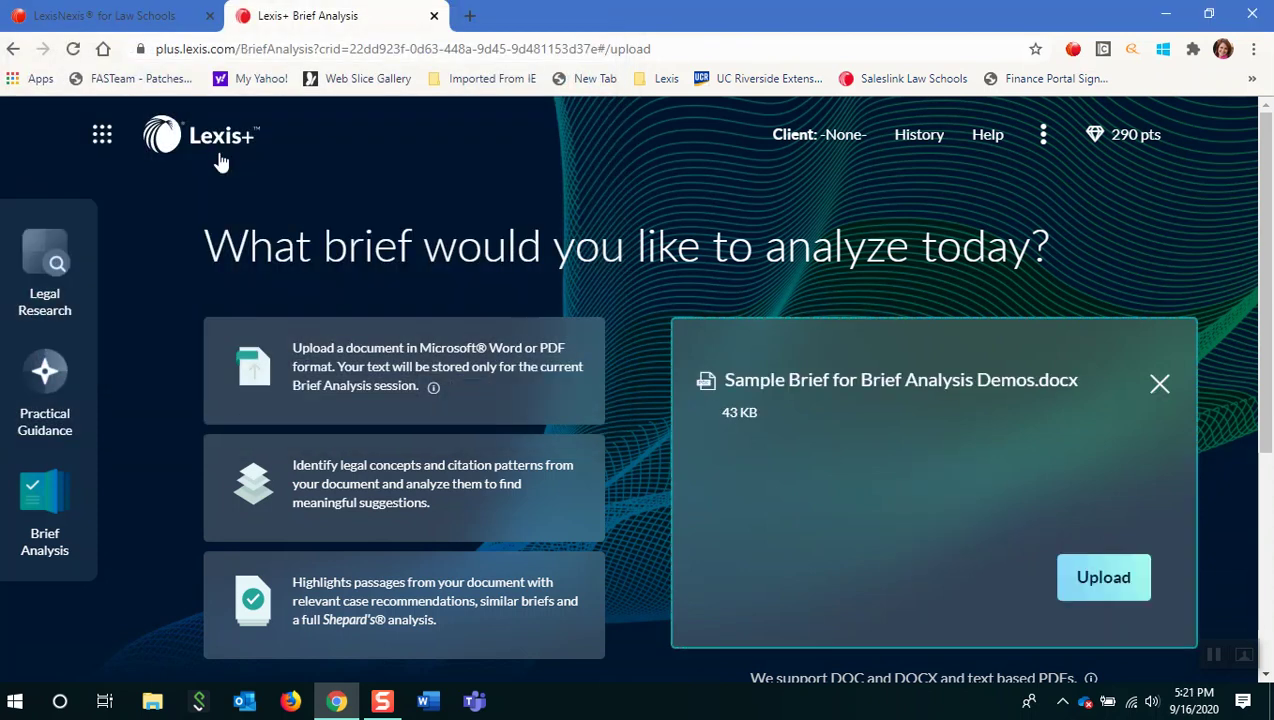
# Upload the sample brief and let the analysis finish loading the Dashboard
pyautogui.click(1104, 577)
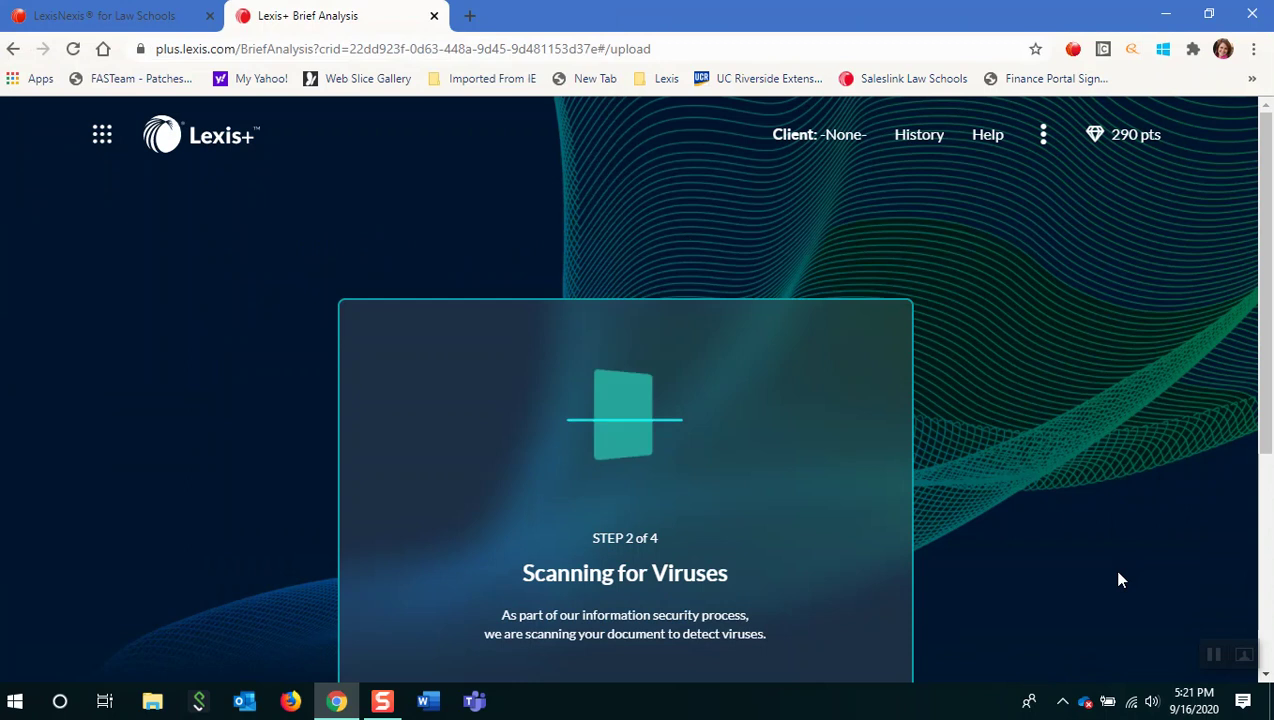
pyautogui.scroll(-1, 638, 560)
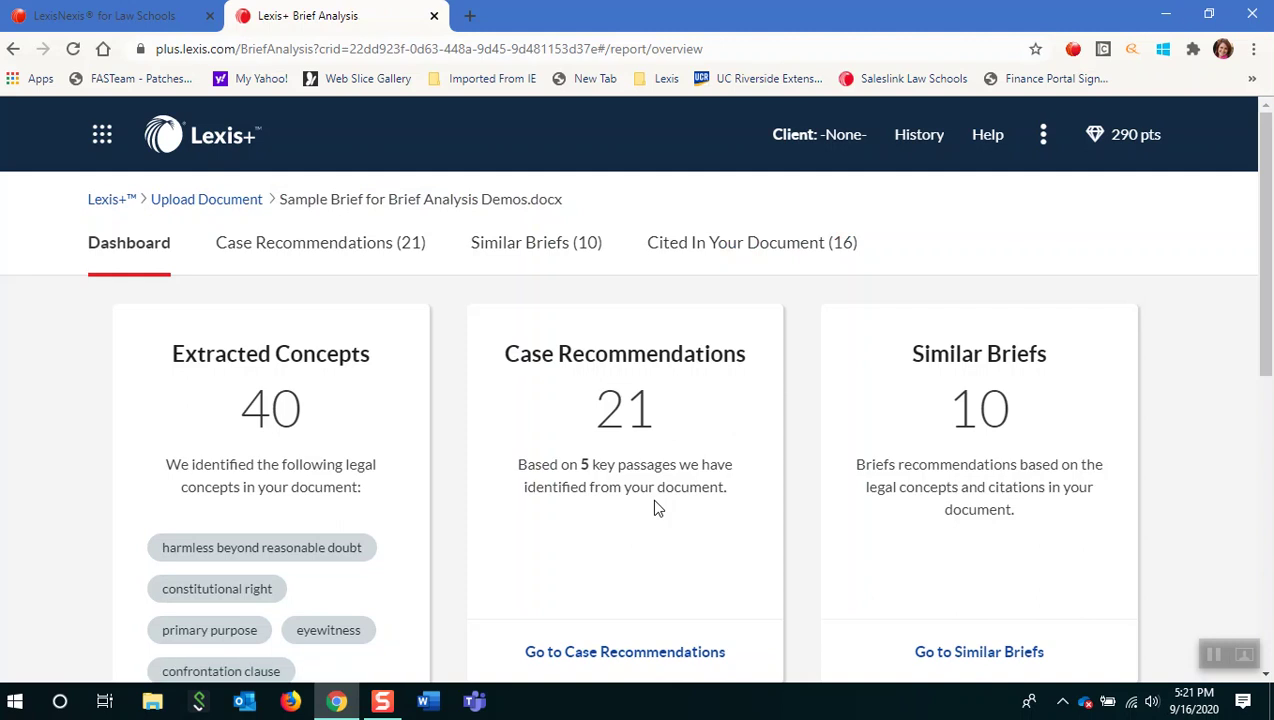
# Review the report's Dashboard cards, including Similar Briefs, then return to the Brief Analysis upload page
pyautogui.scroll(-2, 651, 498)
pyautogui.scroll(-2, 740, 484)
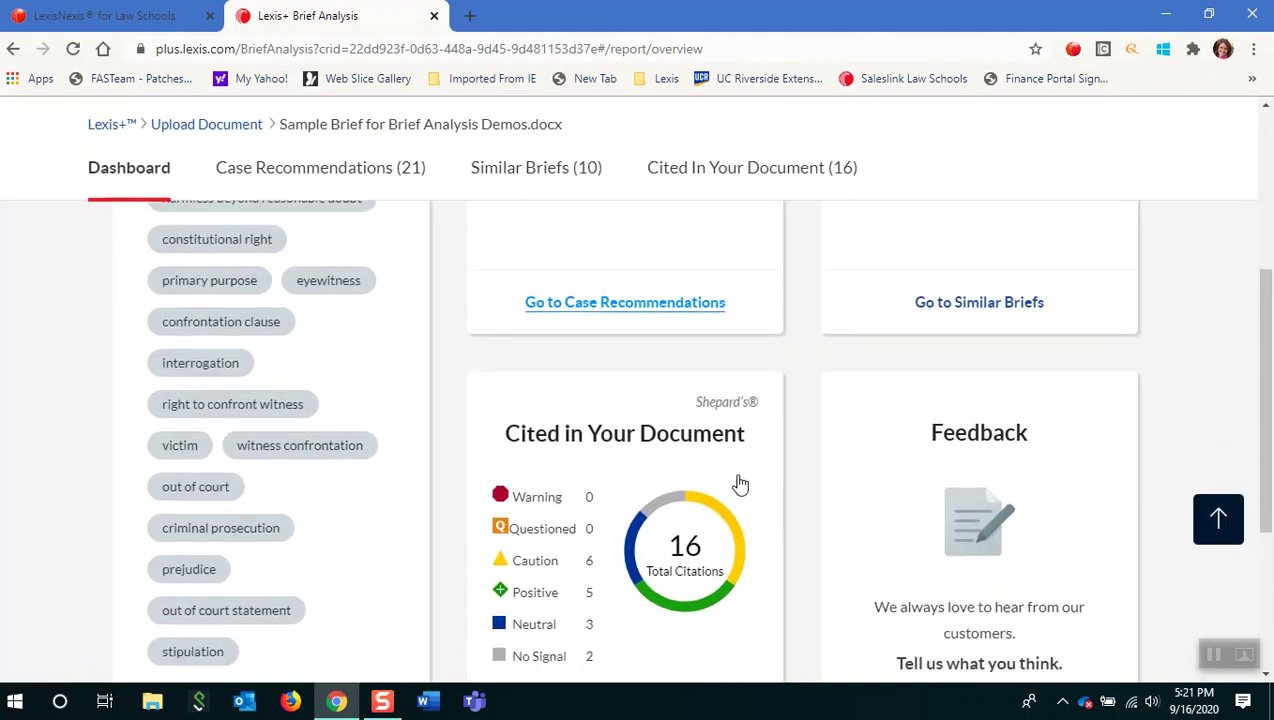
pyautogui.scroll(1, 631, 540)
pyautogui.scroll(-1, 615, 540)
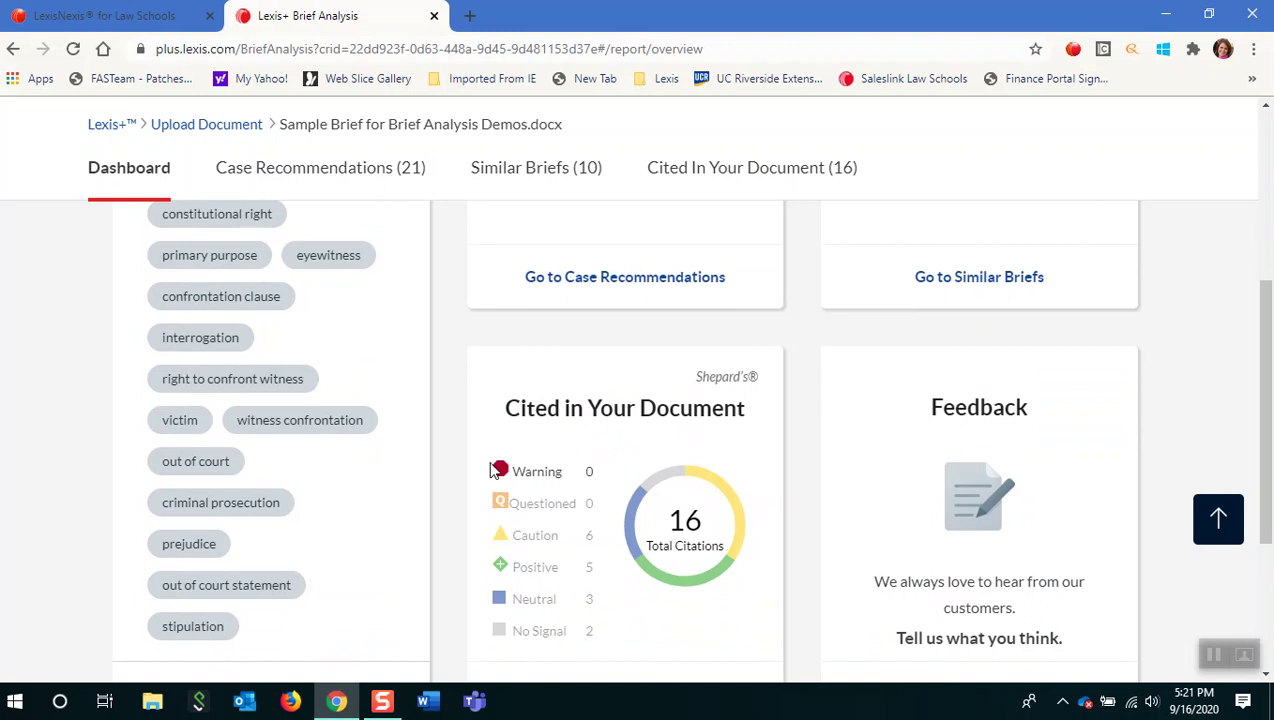
pyautogui.scroll(1, 532, 572)
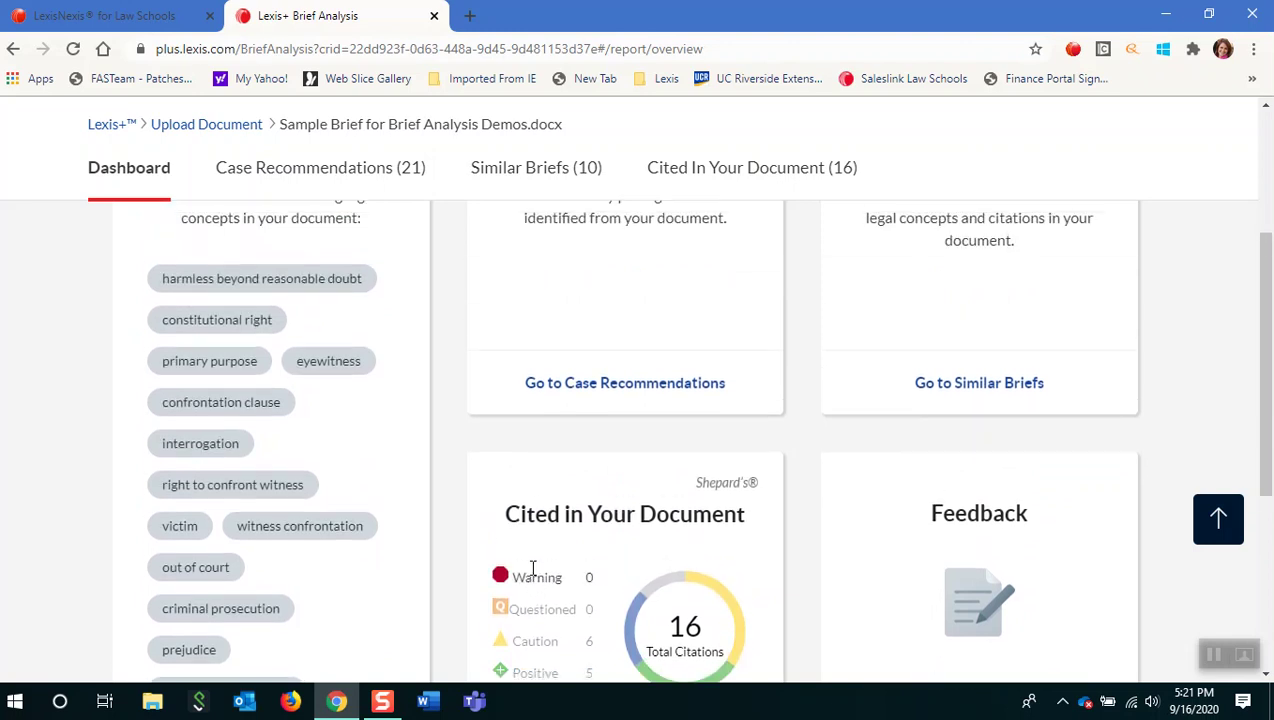
pyautogui.scroll(-3, 529, 568)
pyautogui.scroll(3, 545, 535)
pyautogui.scroll(2, 531, 545)
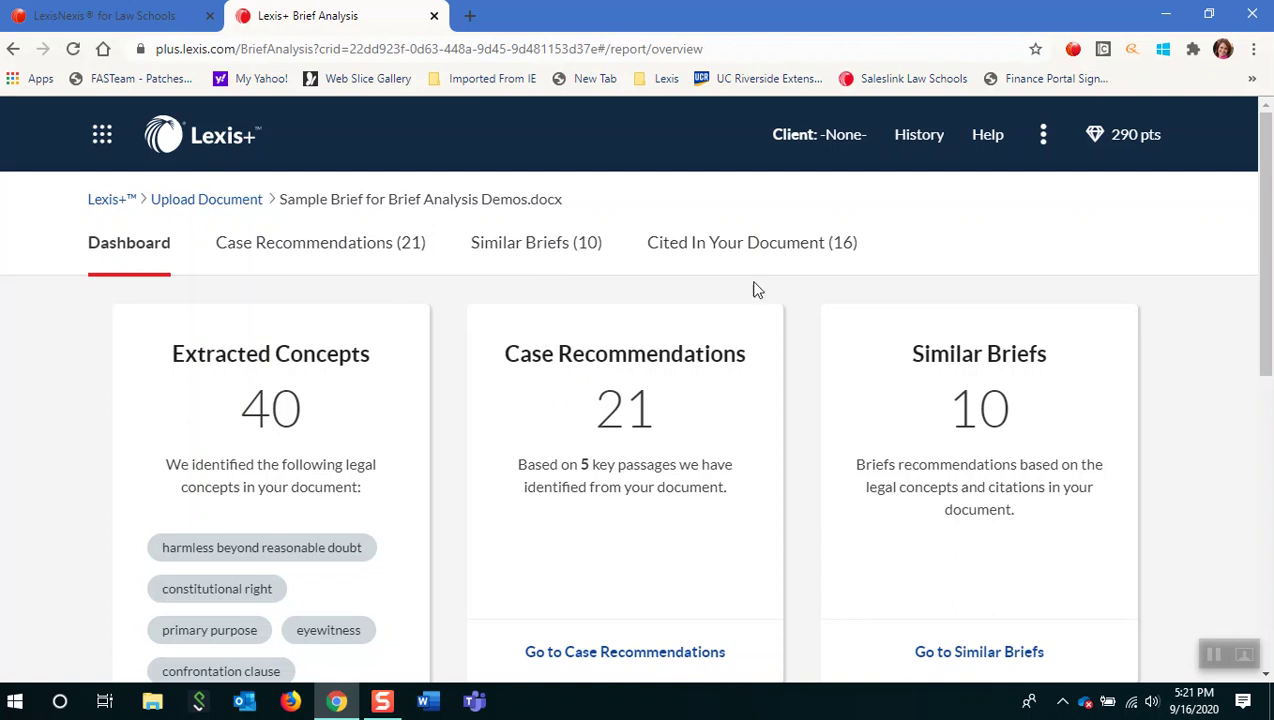
pyautogui.moveTo(856, 493); pyautogui.dragTo(1092, 510)
pyautogui.click(1030, 556)
pyautogui.click(228, 148)
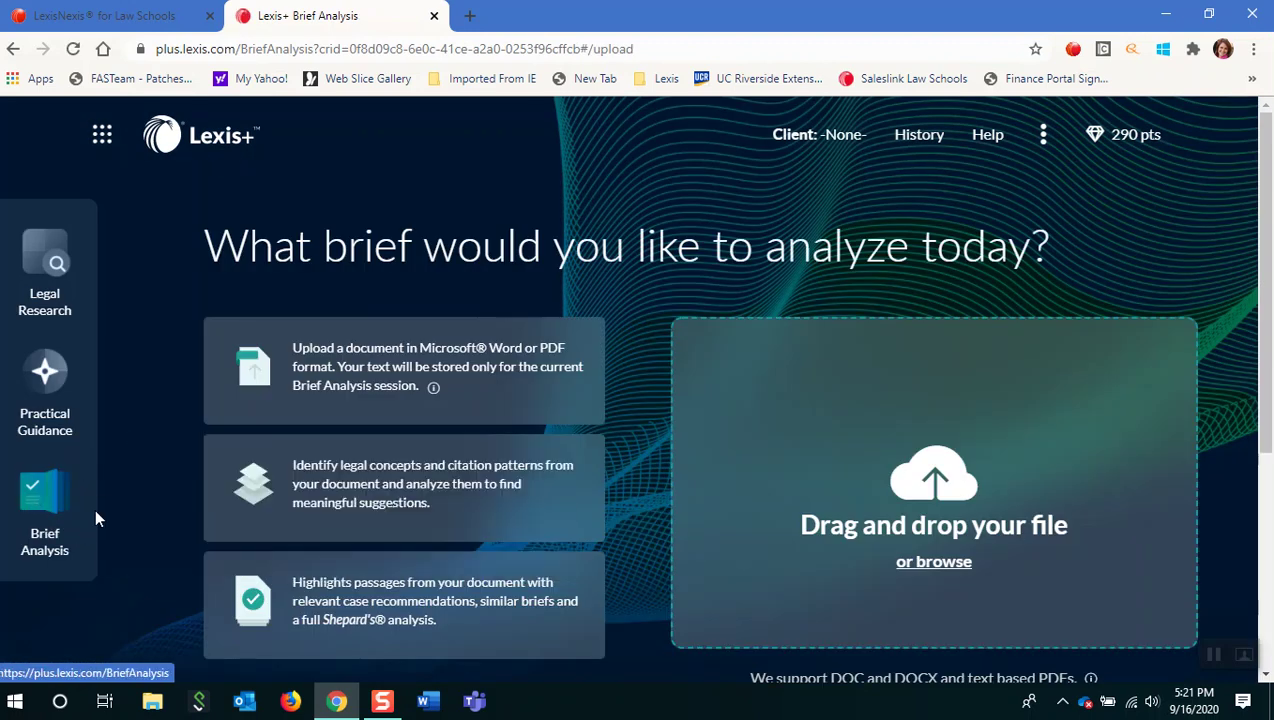
pyautogui.moveTo(50, 520)
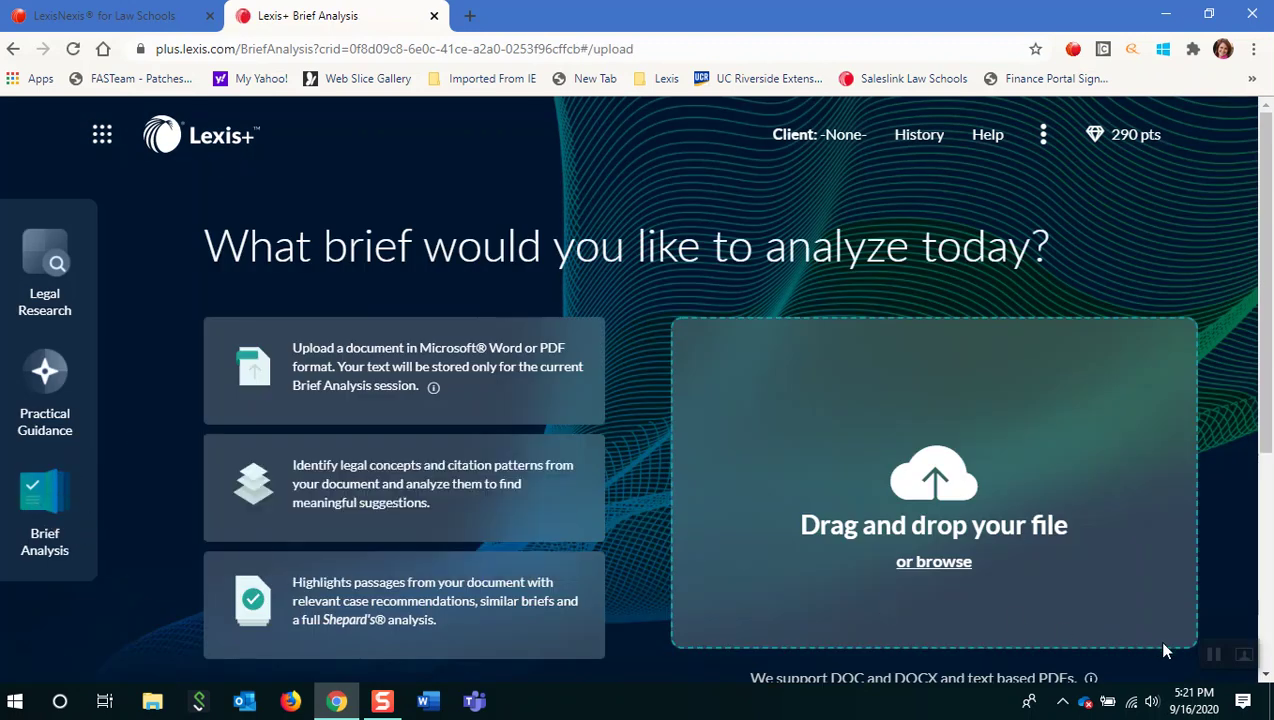